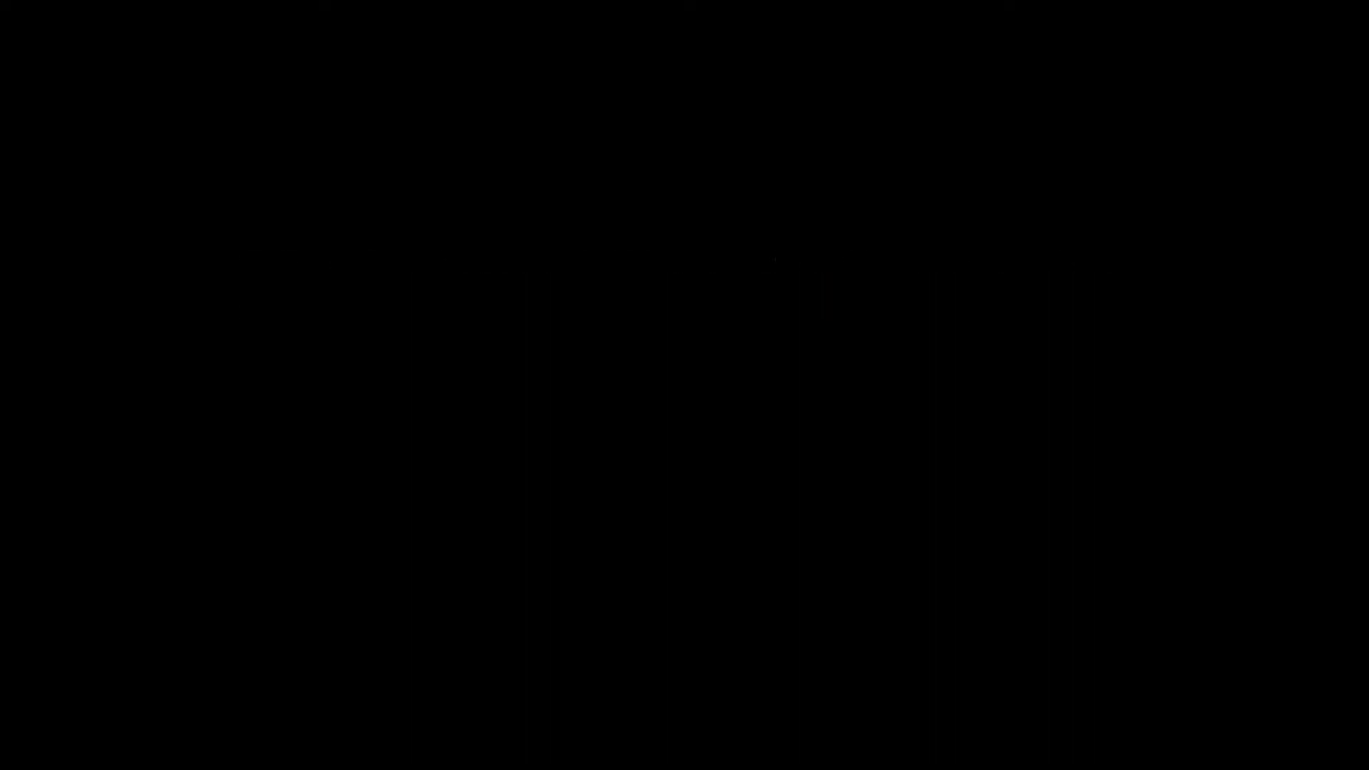
Name the duplicated Background layer 'Spots'
type("ts")
key("Return")
Select the Content-Aware Spot Healing Brush and zoom in on the face
key("j")
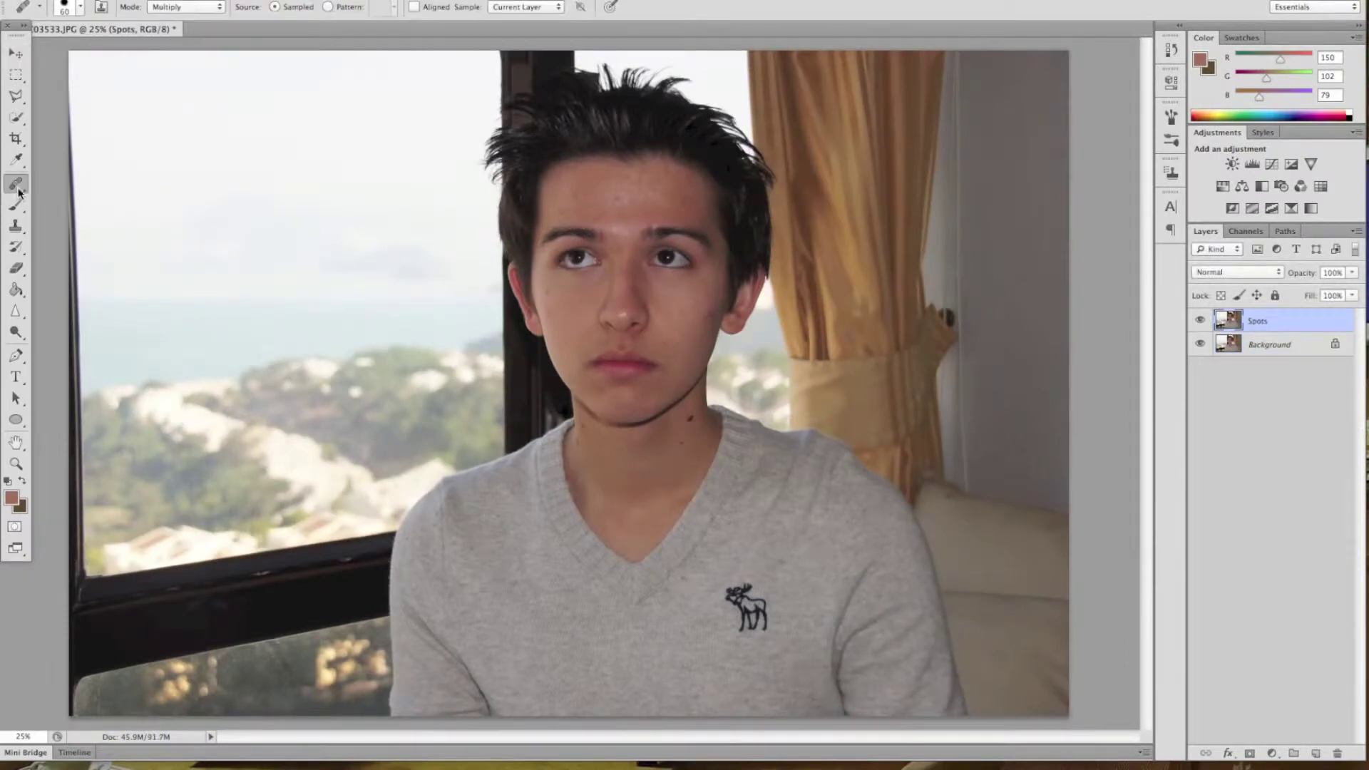
scroll(630, 304, "up", 5)
left_click(631, 303)
key("Return")
key("shift+j")
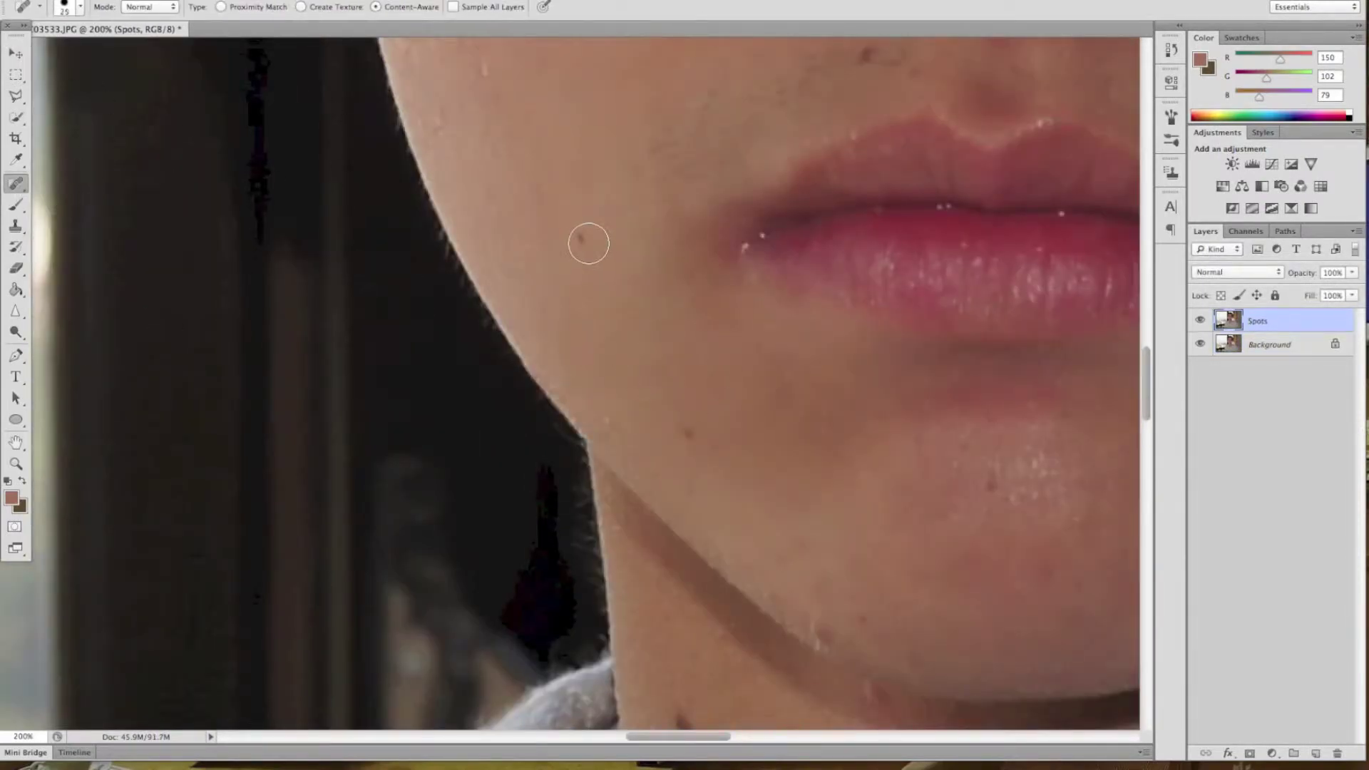
Heal the blemishes along the jawline and lower cheek
scroll(499, 422, "up", 5)
scroll(642, 428, "up", 5)
scroll(642, 428, "right", 10)
left_click(771, 588)
left_click_drag(400, 440, 605, 474)
scroll(599, 235, "up", 2)
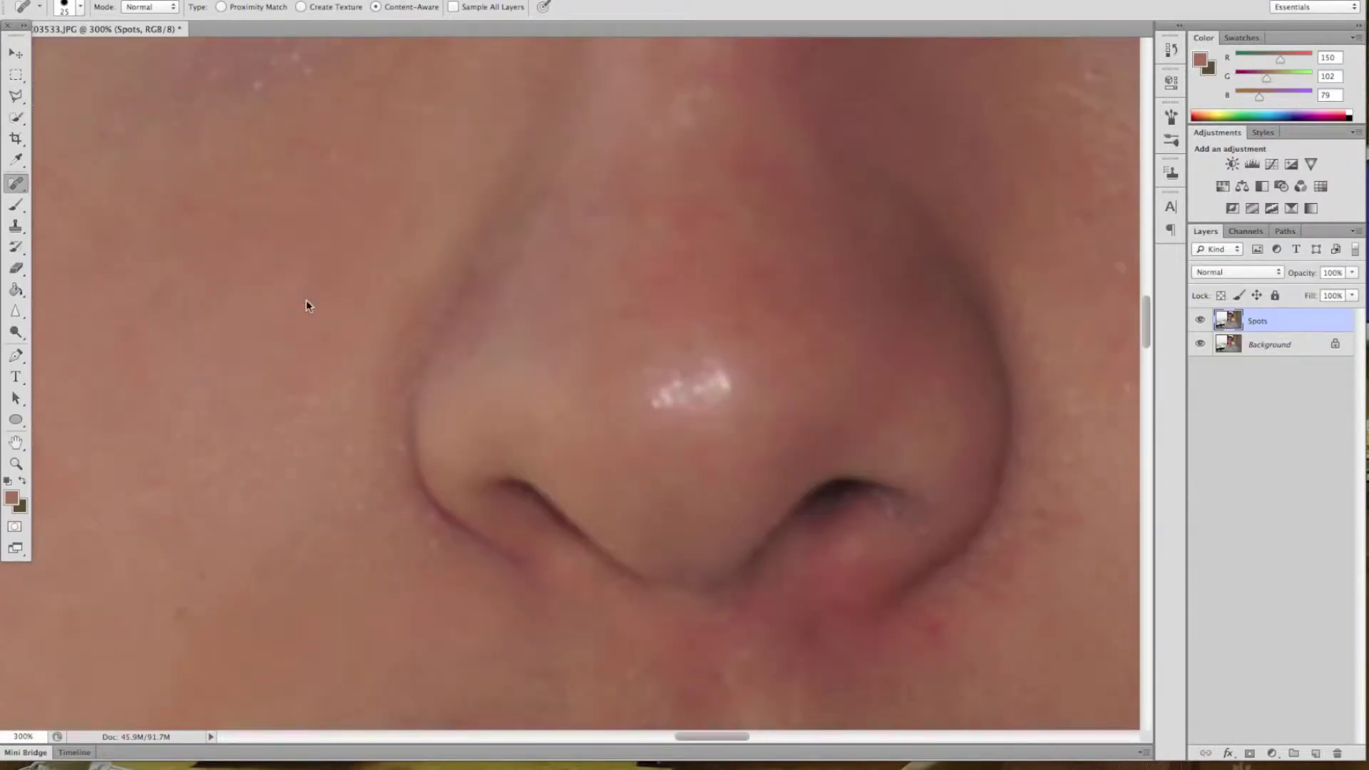
scroll(306, 305, "down", 5)
left_click_drag(285, 476, 328, 474)
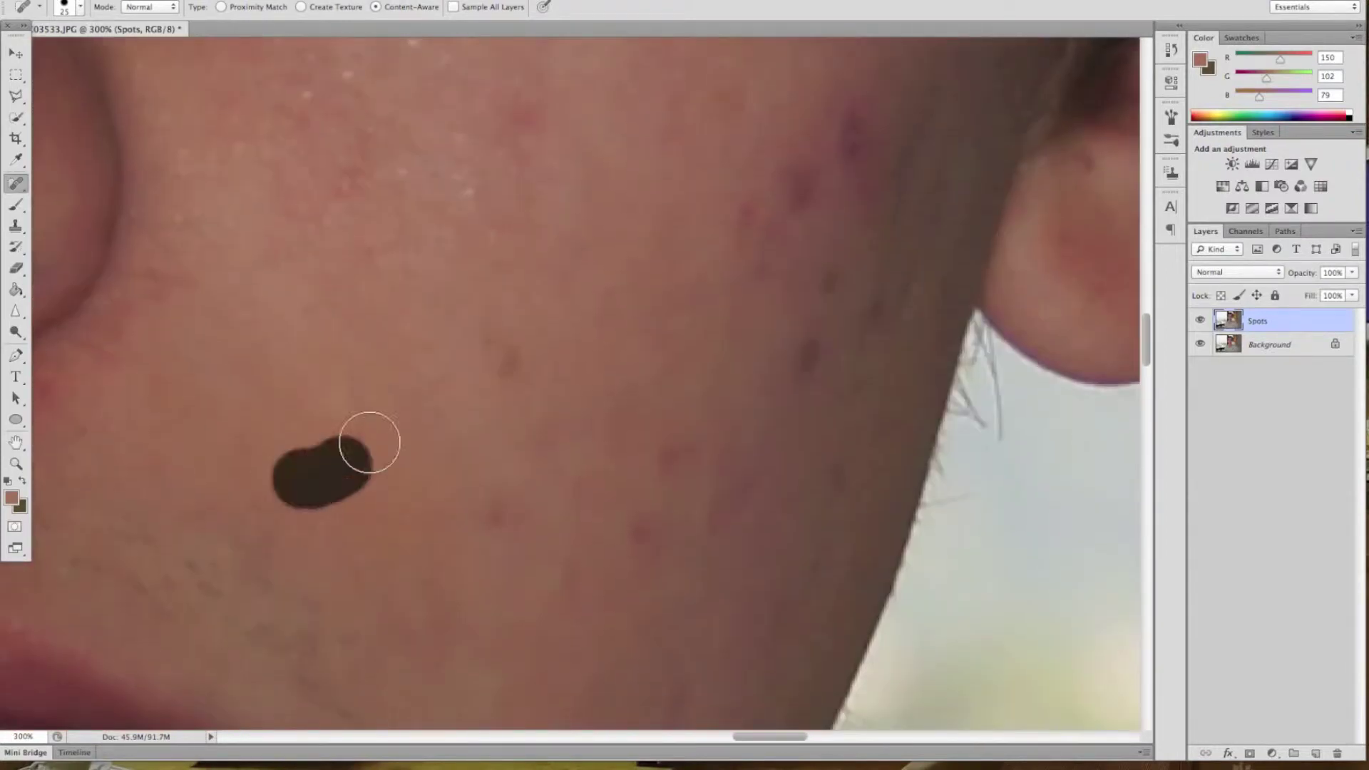
scroll(650, 375, "right", 5)
left_click_drag(739, 291, 734, 383)
left_click_drag(677, 631, 684, 556)
Heal the cheek spots and the blemishes beside and below the eye
left_click(631, 424)
left_click_drag(717, 548, 717, 605)
left_click_drag(681, 445, 681, 488)
left_click_drag(566, 430, 565, 479)
scroll(547, 202, "up", 5)
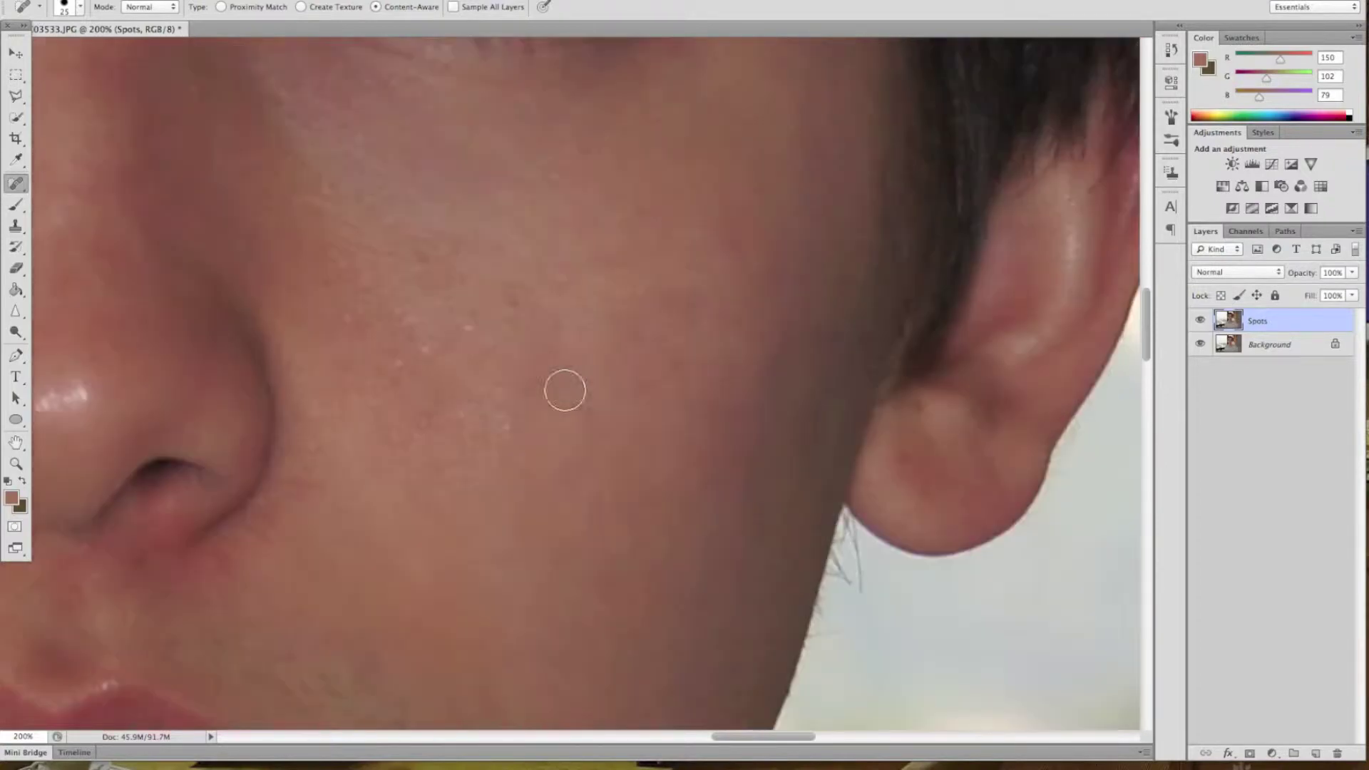
scroll(629, 415, "up", 10)
left_click(800, 447)
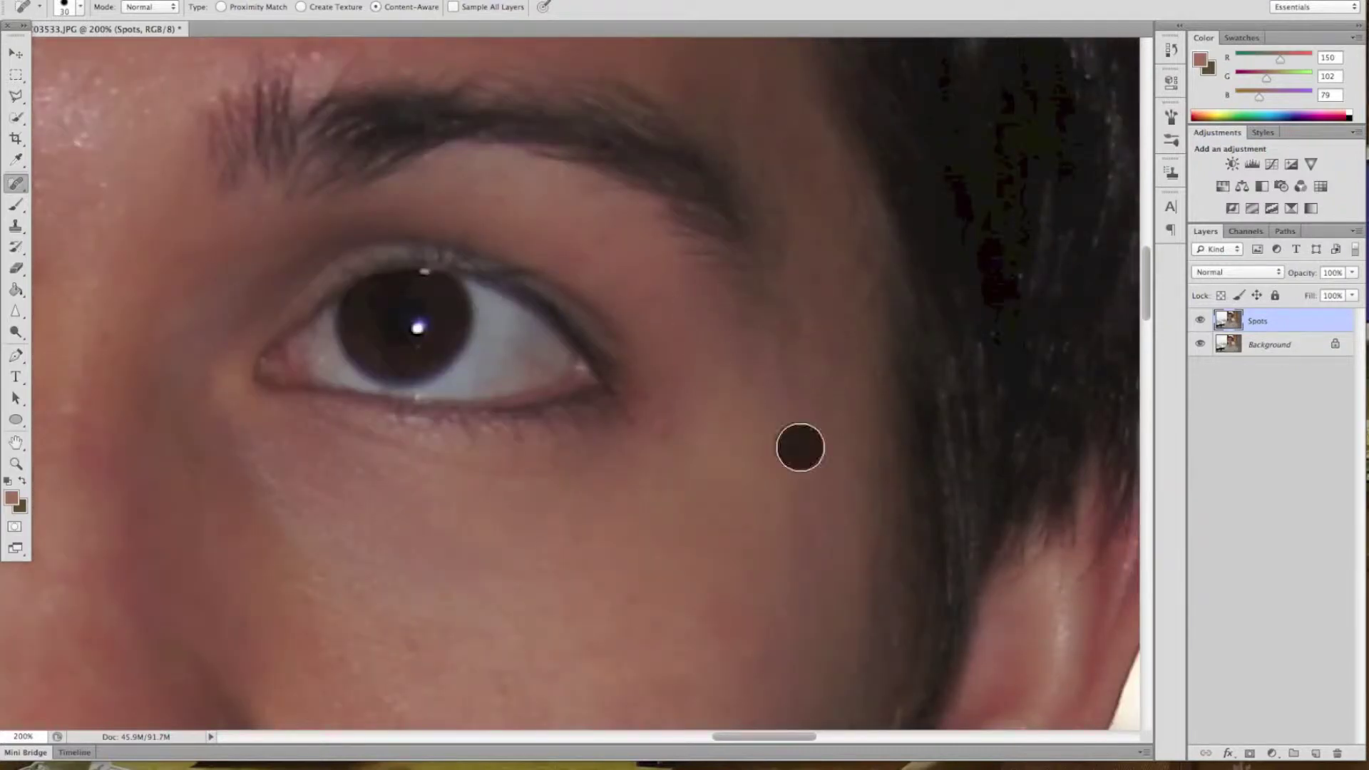
scroll(809, 557, "down", 5)
scroll(809, 557, "left", 3)
left_click_drag(663, 387, 687, 388)
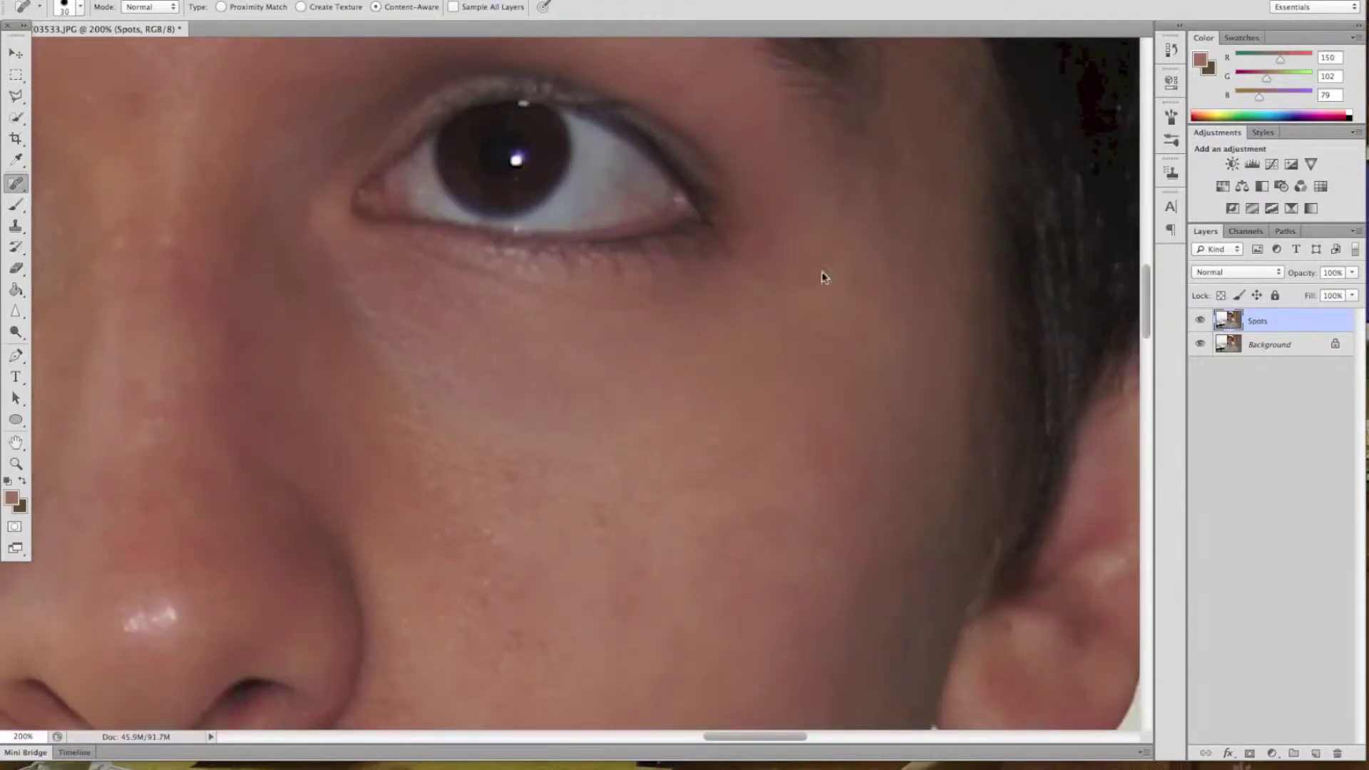
Heal the first scattered spots on the forehead
scroll(361, 299, "up", 6)
left_click(360, 299)
scroll(361, 224, "up", 3)
left_click(361, 223)
scroll(642, 125, "up", 6)
scroll(876, 332, "up", 2)
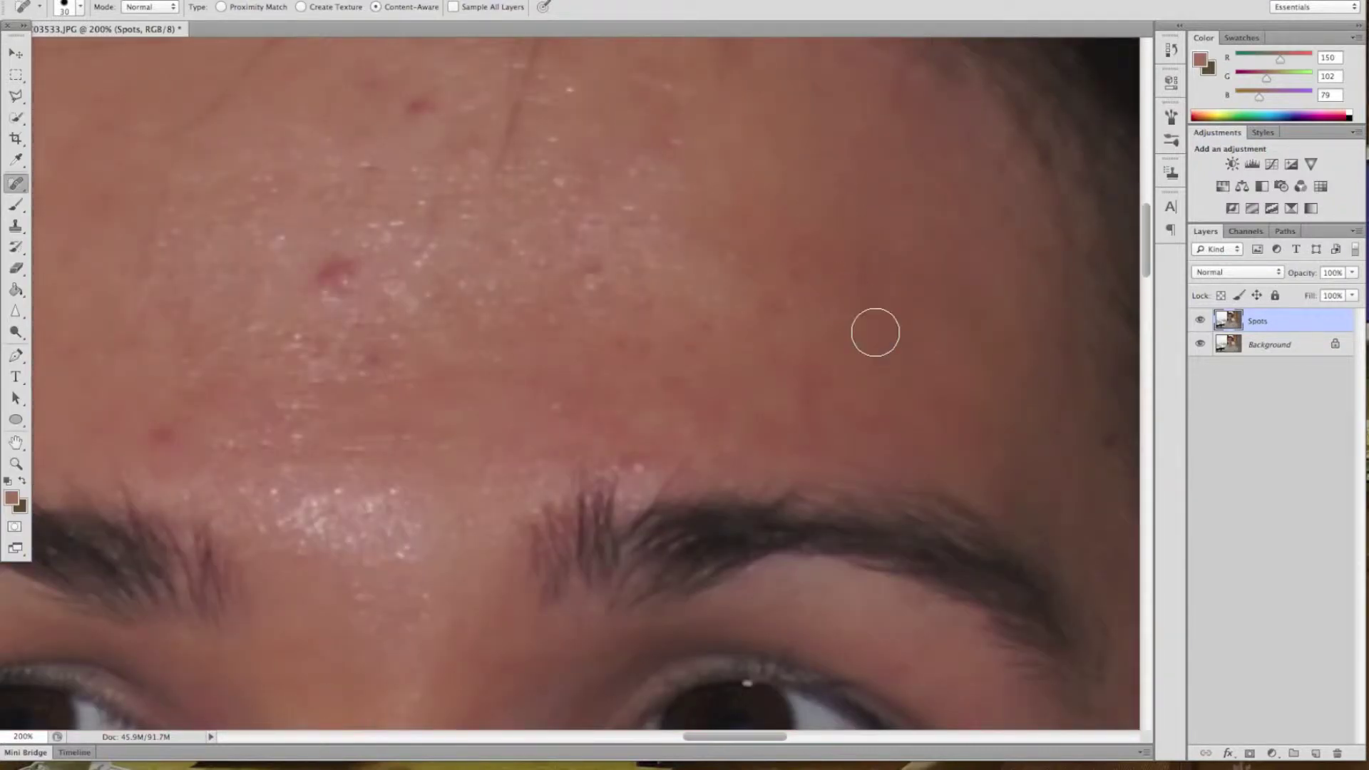
scroll(876, 332, "up", 1)
left_click(902, 404)
scroll(902, 404, "up", 3)
scroll(901, 403, "left", 2)
left_click_drag(334, 218, 367, 214)
Sweep across the forehead to heal blemish clusters, including the left side
left_click_drag(813, 214, 877, 213)
left_click_drag(784, 162, 875, 162)
left_click(651, 242)
left_click_drag(720, 238, 830, 214)
left_click_drag(259, 327, 345, 327)
left_click_drag(318, 255, 435, 254)
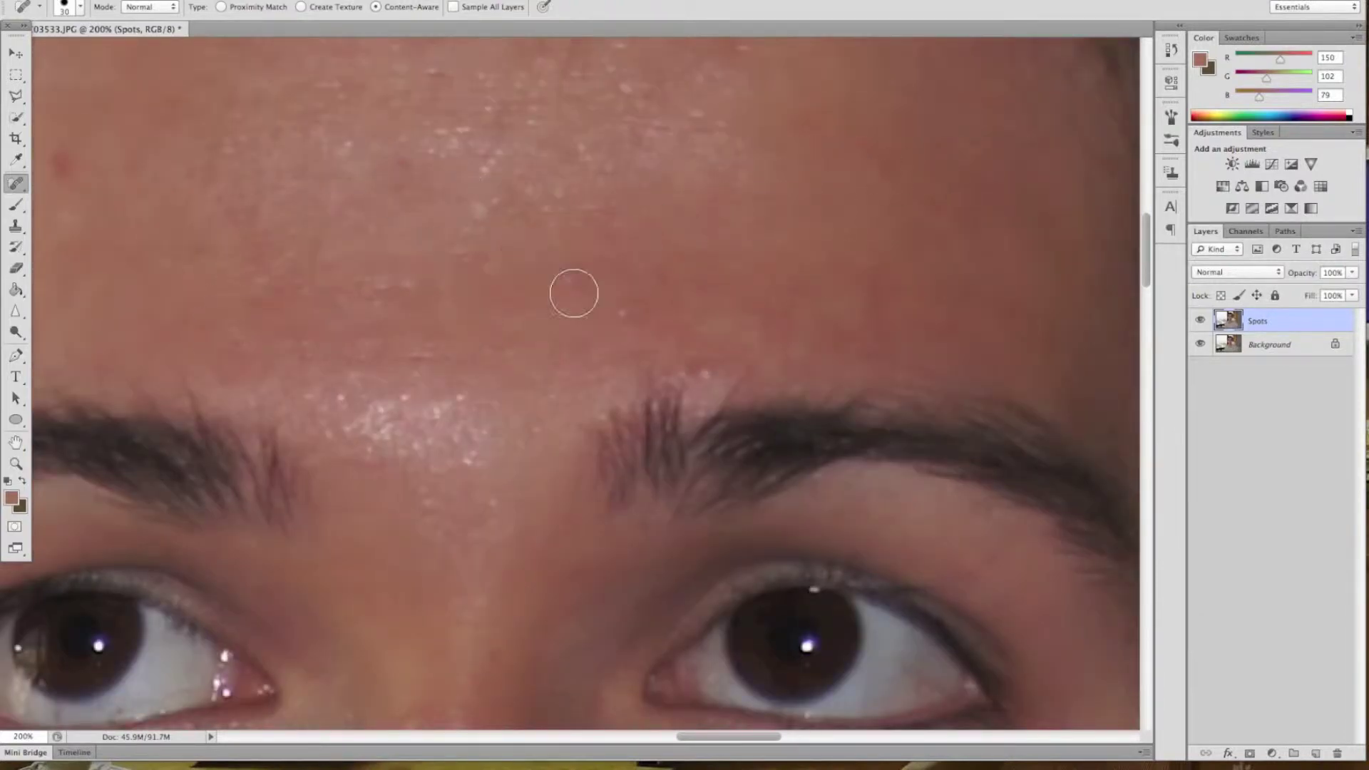
scroll(592, 271, "left", 3)
left_click_drag(246, 321, 321, 321)
Heal spots on the upper and centre forehead
scroll(710, 236, "up", 2)
scroll(784, 242, "up", 2)
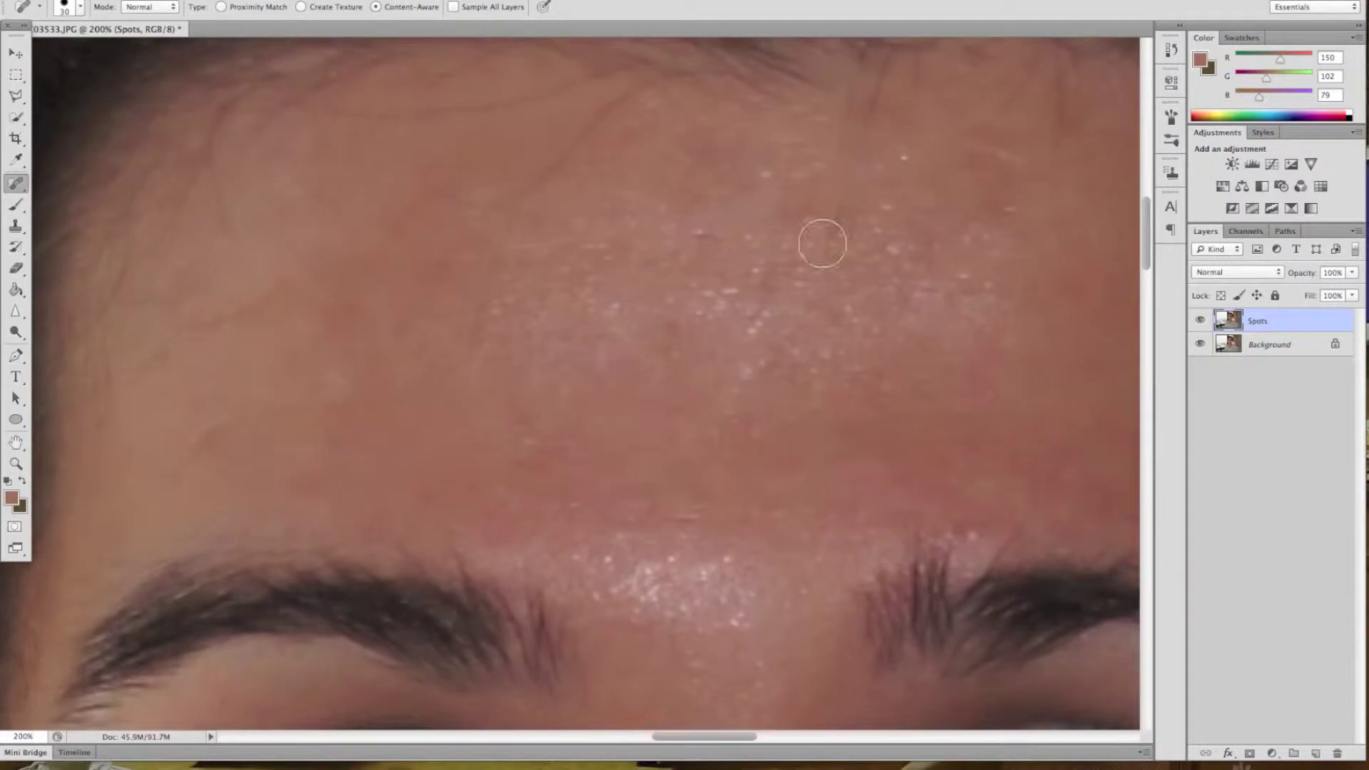
left_click(991, 191)
left_click(916, 210)
left_click(760, 196)
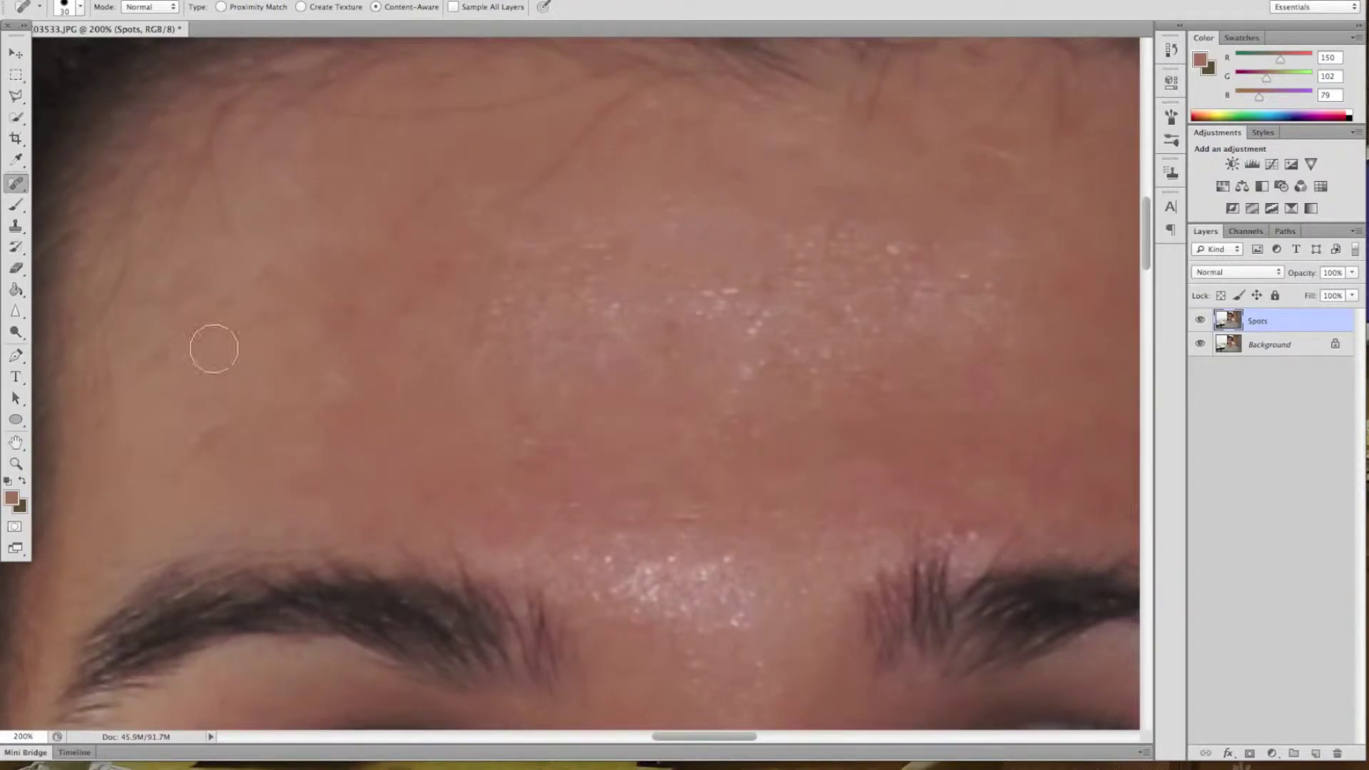
left_click_drag(756, 339, 777, 340)
left_click_drag(527, 291, 590, 290)
left_click(540, 388)
left_click_drag(831, 360, 920, 361)
Check the forehead at different zoom levels and heal the remaining upper-forehead spots
key("ctrl+minus")
left_click_drag(638, 331, 654, 332)
key("ctrl+plus")
key("ctrl+plus")
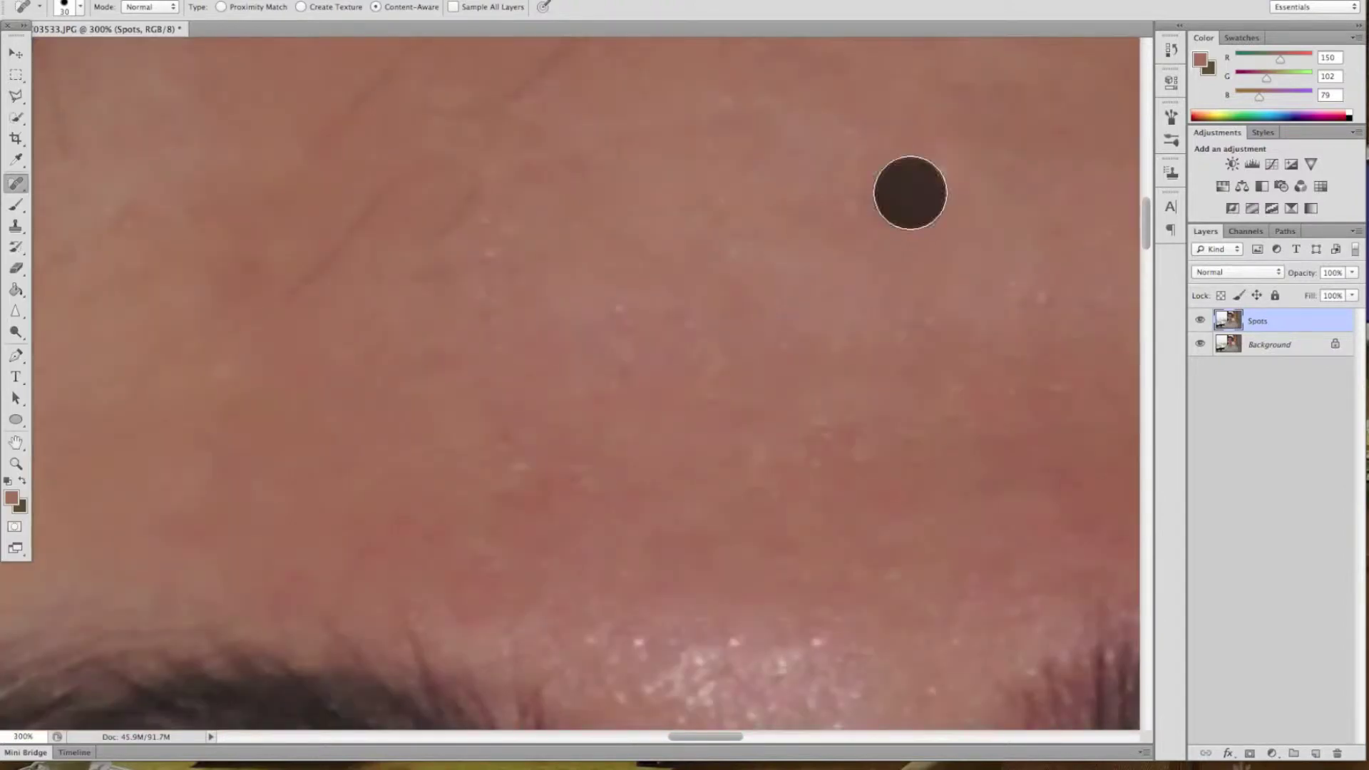
key("ctrl+minus")
left_click_drag(726, 117, 742, 117)
left_click(1055, 183)
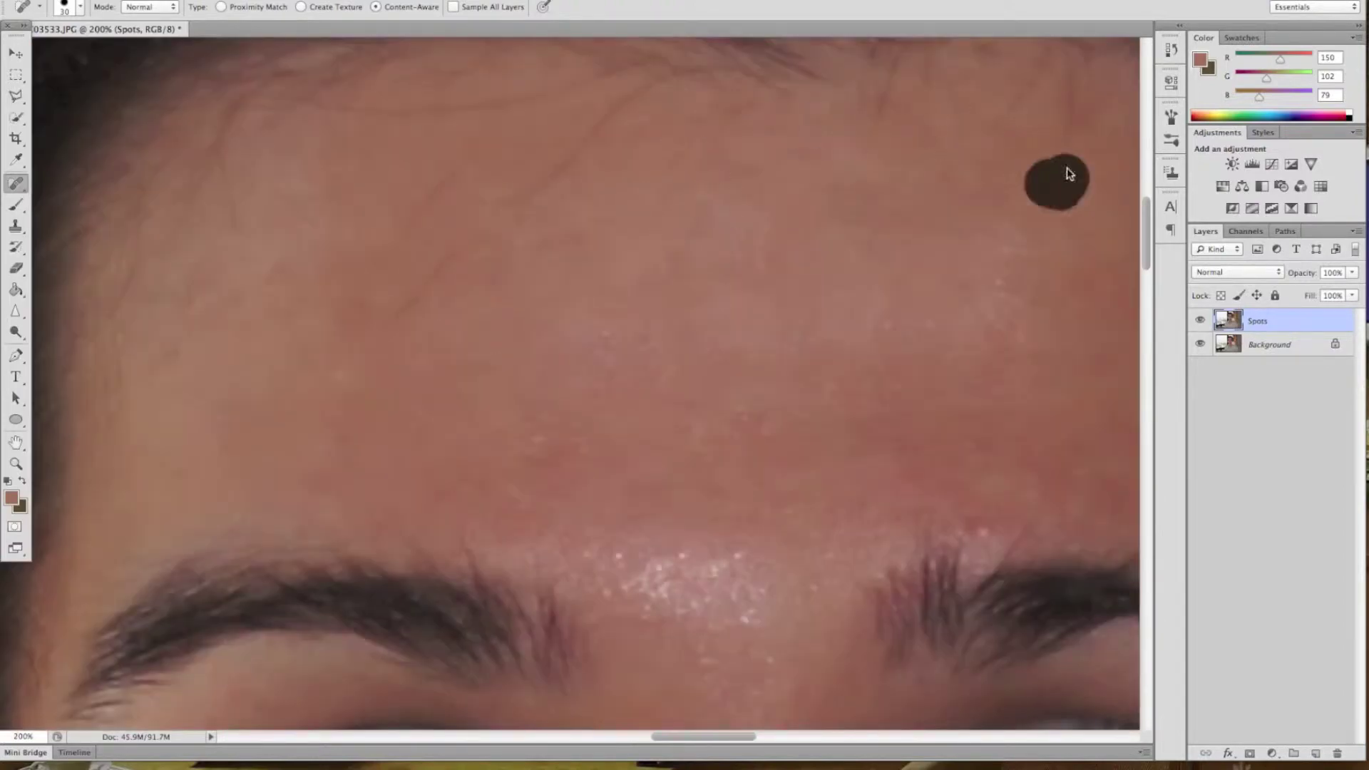
left_click(737, 235)
left_click_drag(687, 353, 828, 353)
Heal the marks near the eyebrow and between the brows
scroll(720, 426, "down", 5)
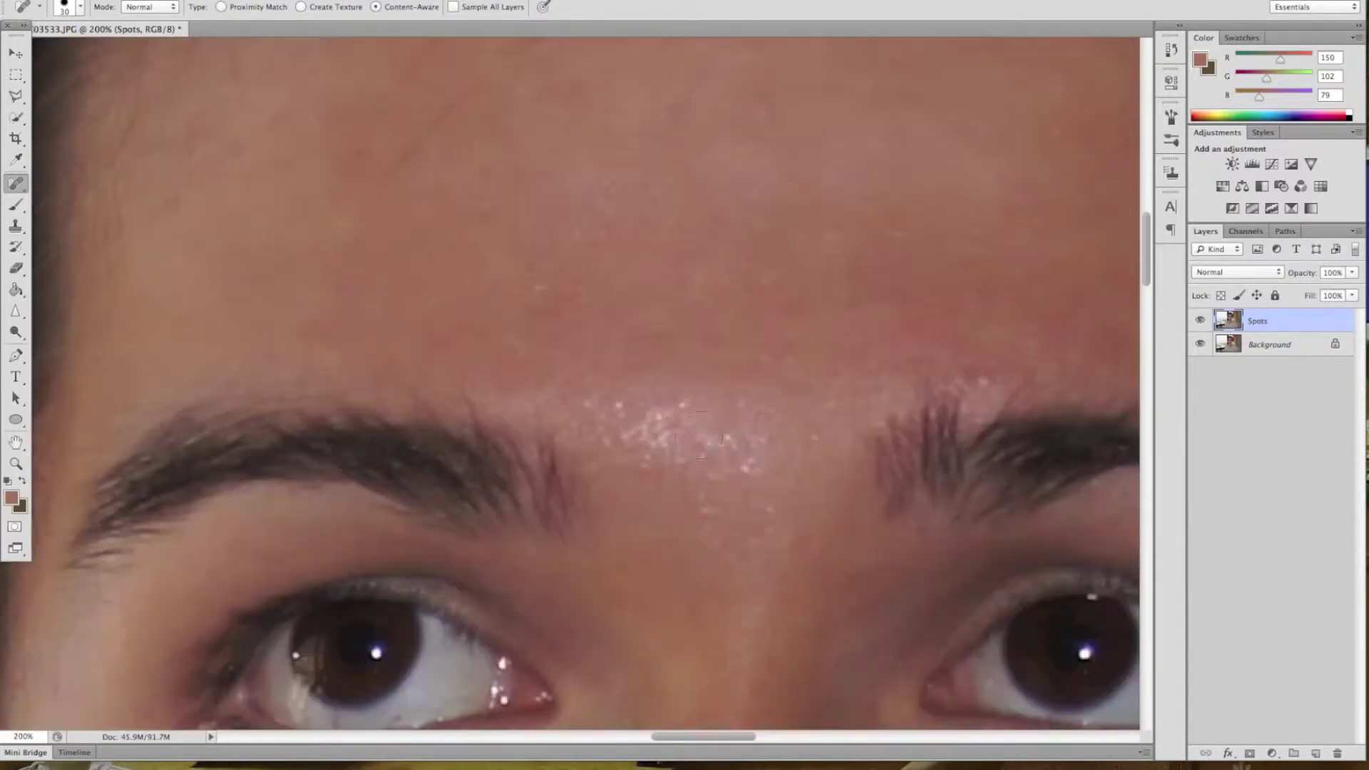
left_click(609, 396)
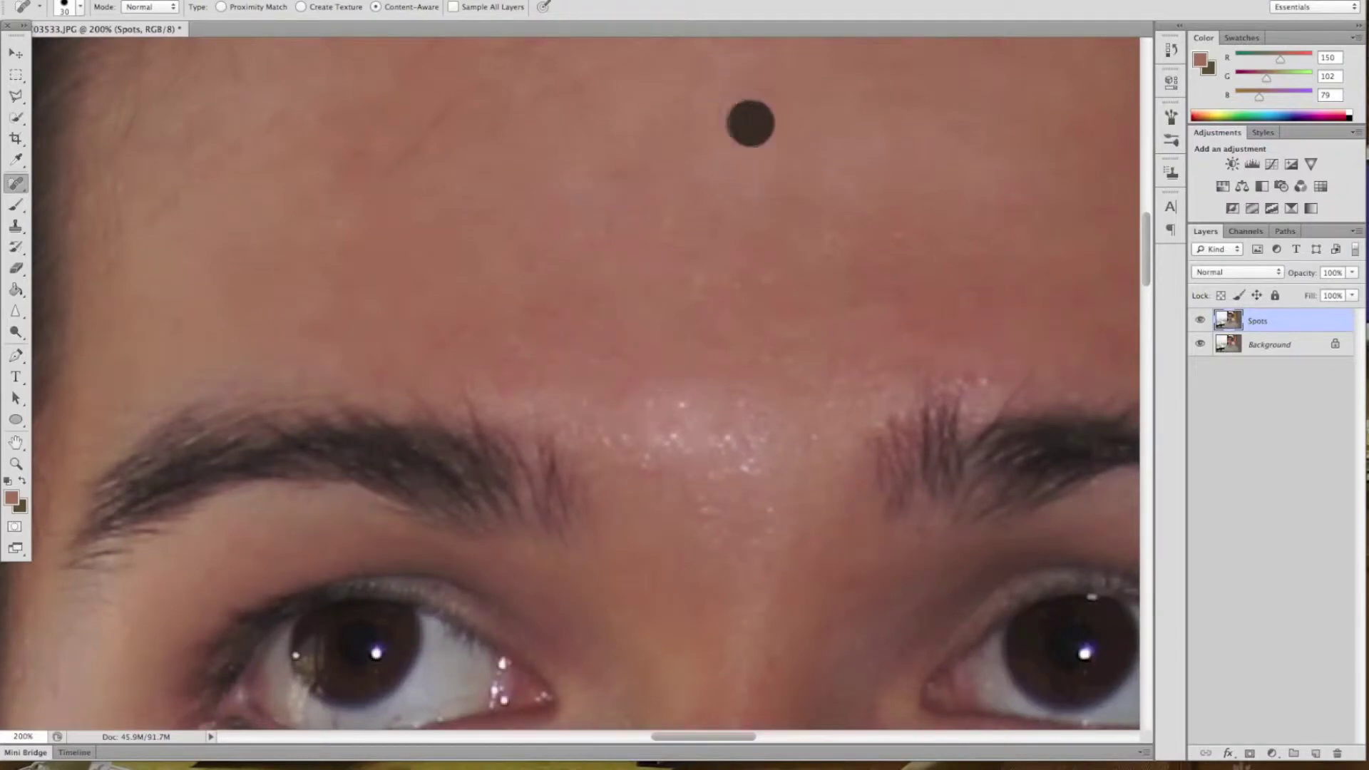
left_click_drag(645, 389, 755, 389)
scroll(853, 394, "down", 2)
Review the face zoomed out, then heal leftover marks on the forehead
scroll(820, 286, "down", 2)
left_click_drag(801, 250, 841, 209)
key("ctrl+minus")
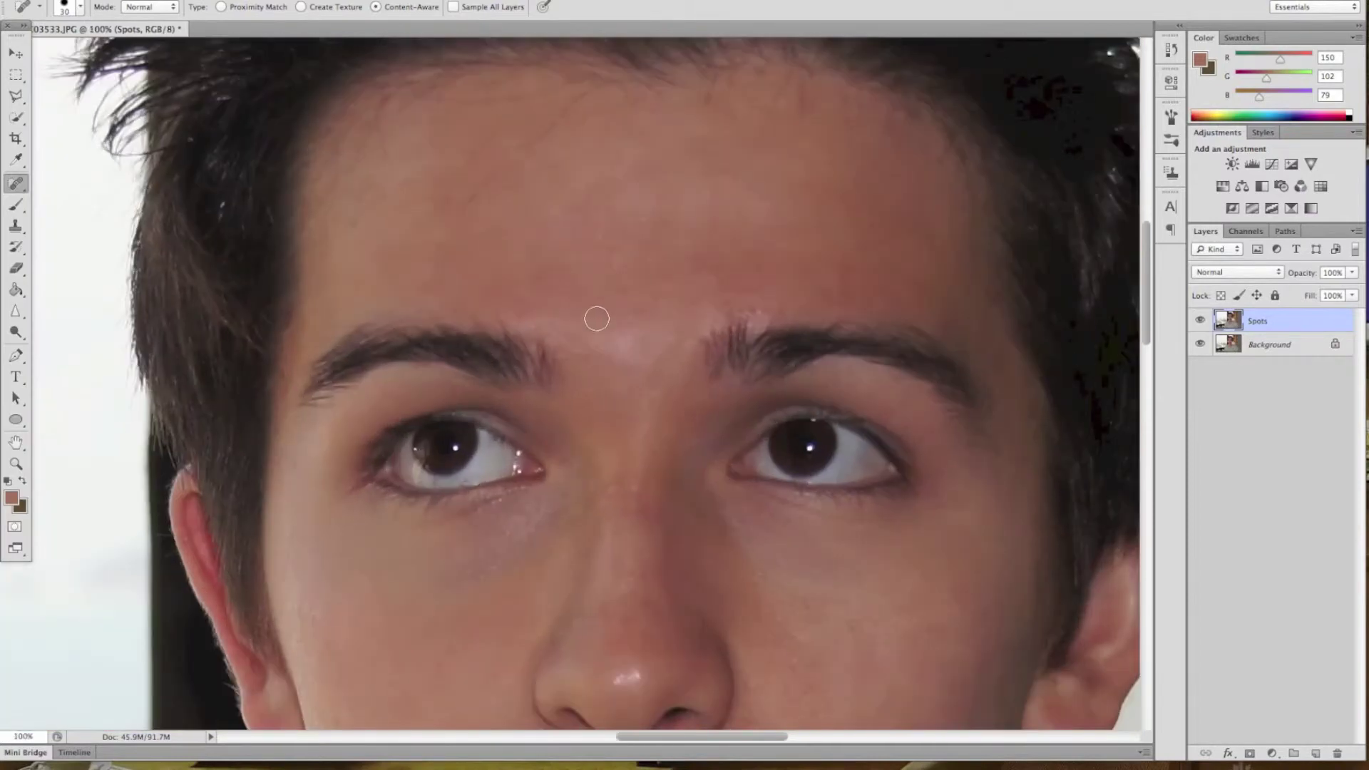
key("ctrl+plus")
scroll(297, 284, "up", 3)
left_click_drag(374, 130, 321, 158)
Heal the spots on the cheek near the ear and at the jaw edge
left_click(214, 246)
scroll(214, 247, "down", 10)
left_click_drag(190, 255, 218, 255)
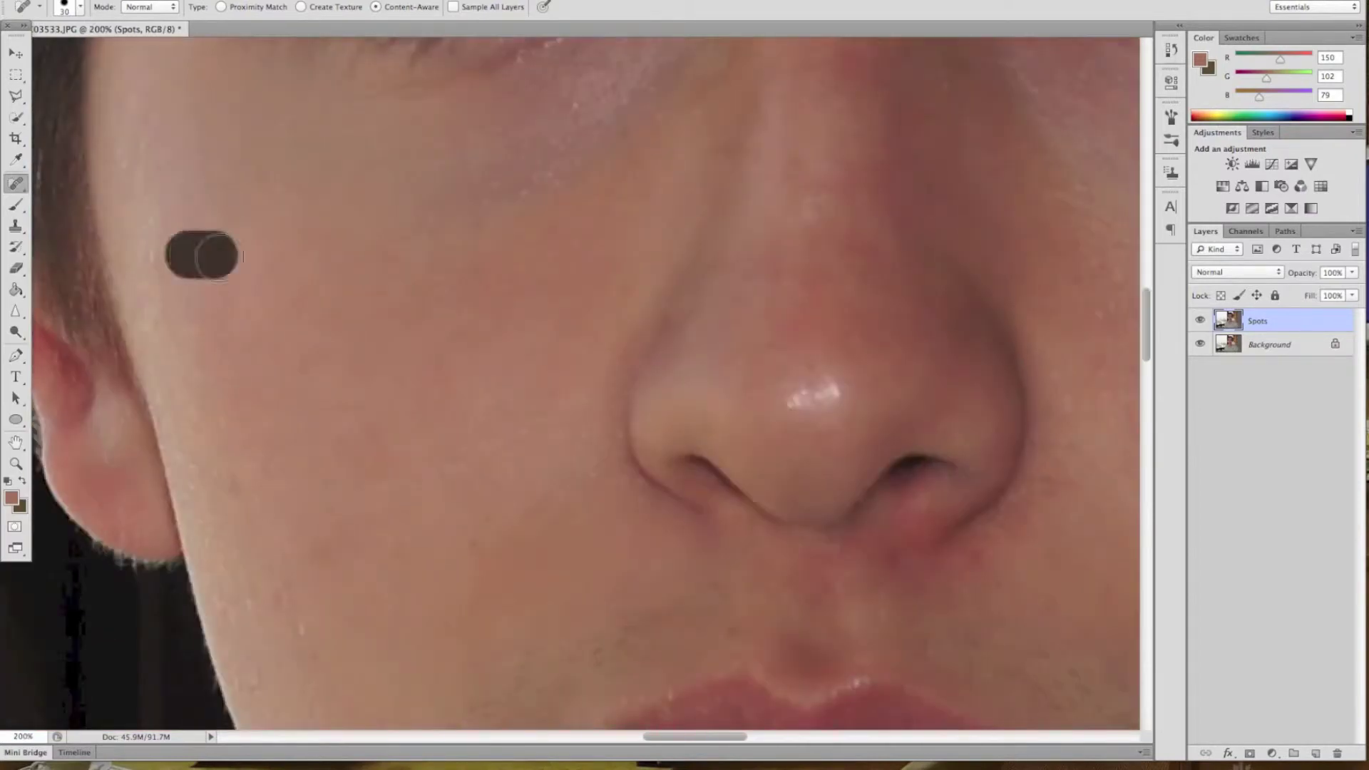
scroll(428, 356, "down", 3)
scroll(620, 483, "left", 5)
scroll(621, 483, "down", 3)
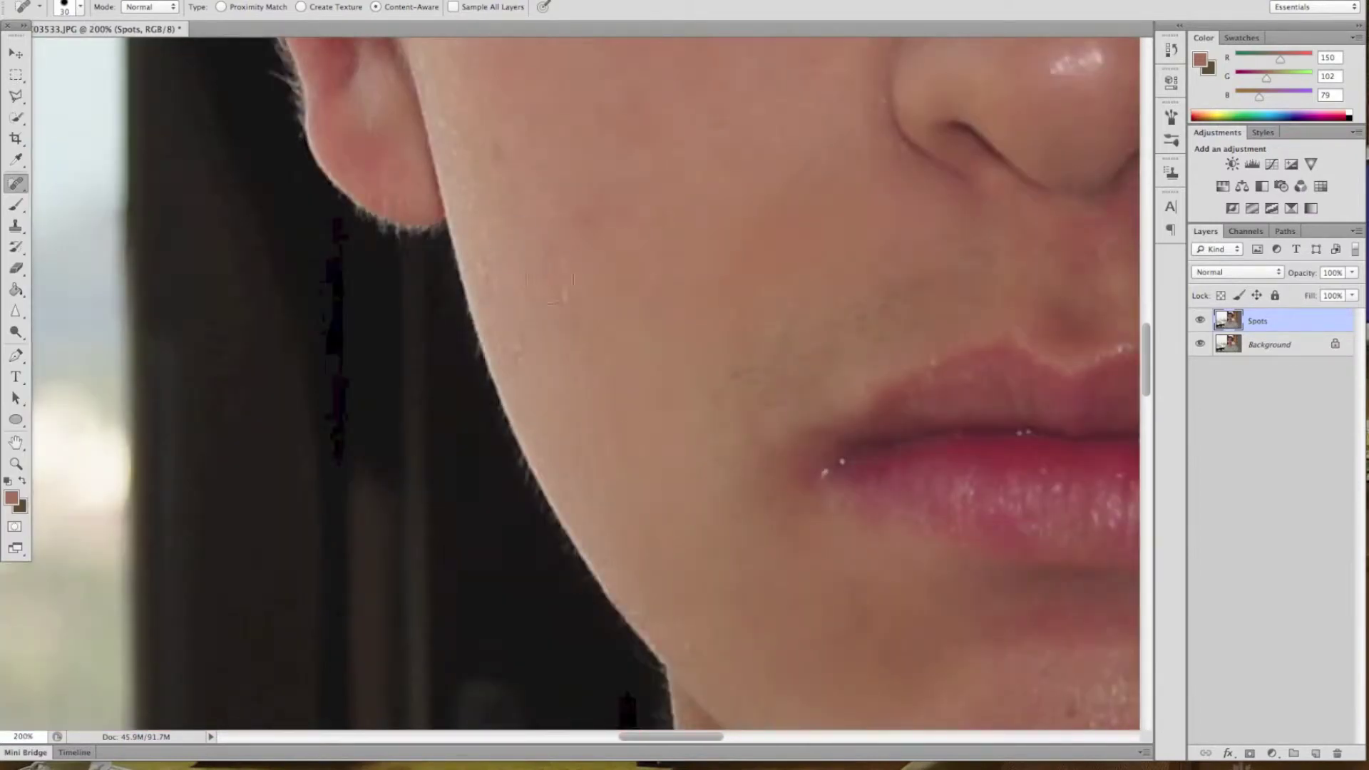
scroll(686, 545, "down", 2)
left_click(685, 546)
Heal a spot near the chin
scroll(532, 164, "down", 5)
scroll(659, 127, "right", 3)
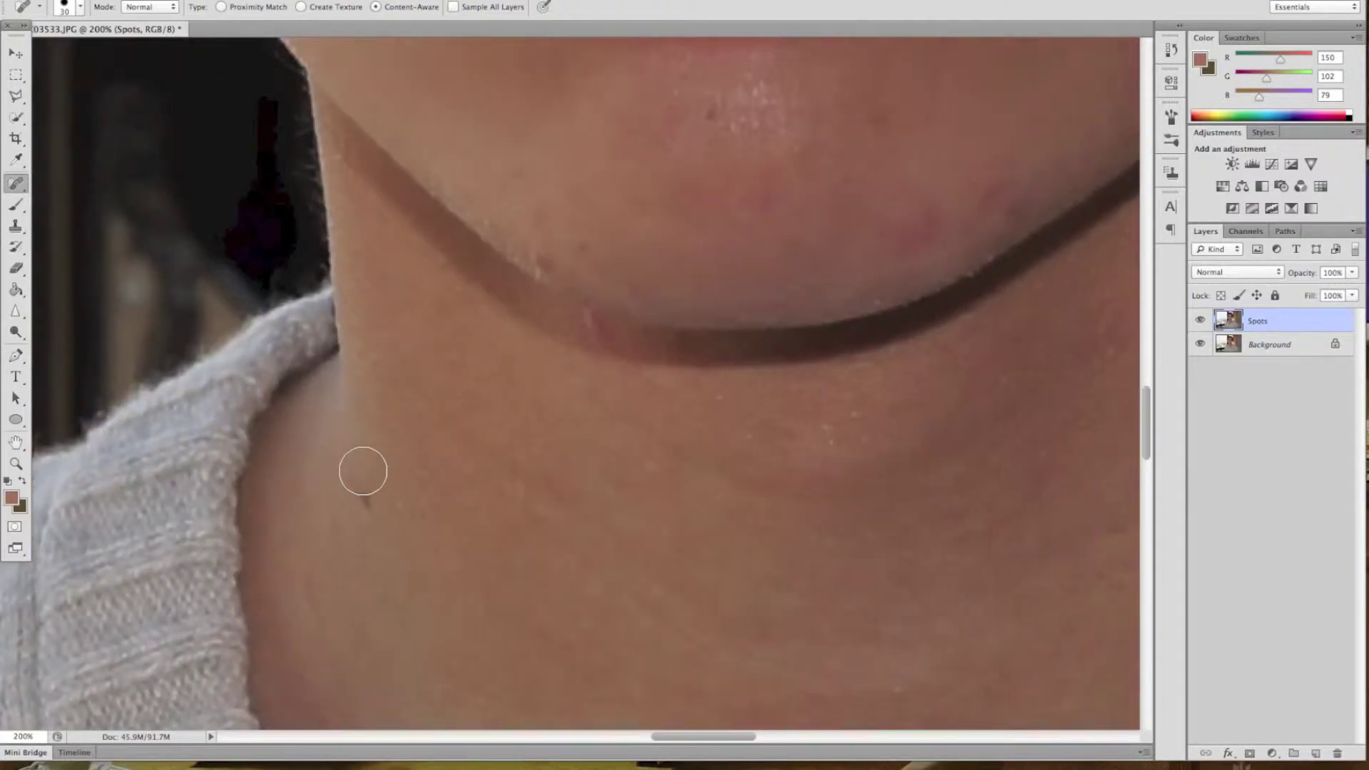
scroll(951, 168, "right", 3)
scroll(549, 357, "up", 4)
scroll(549, 357, "right", 2)
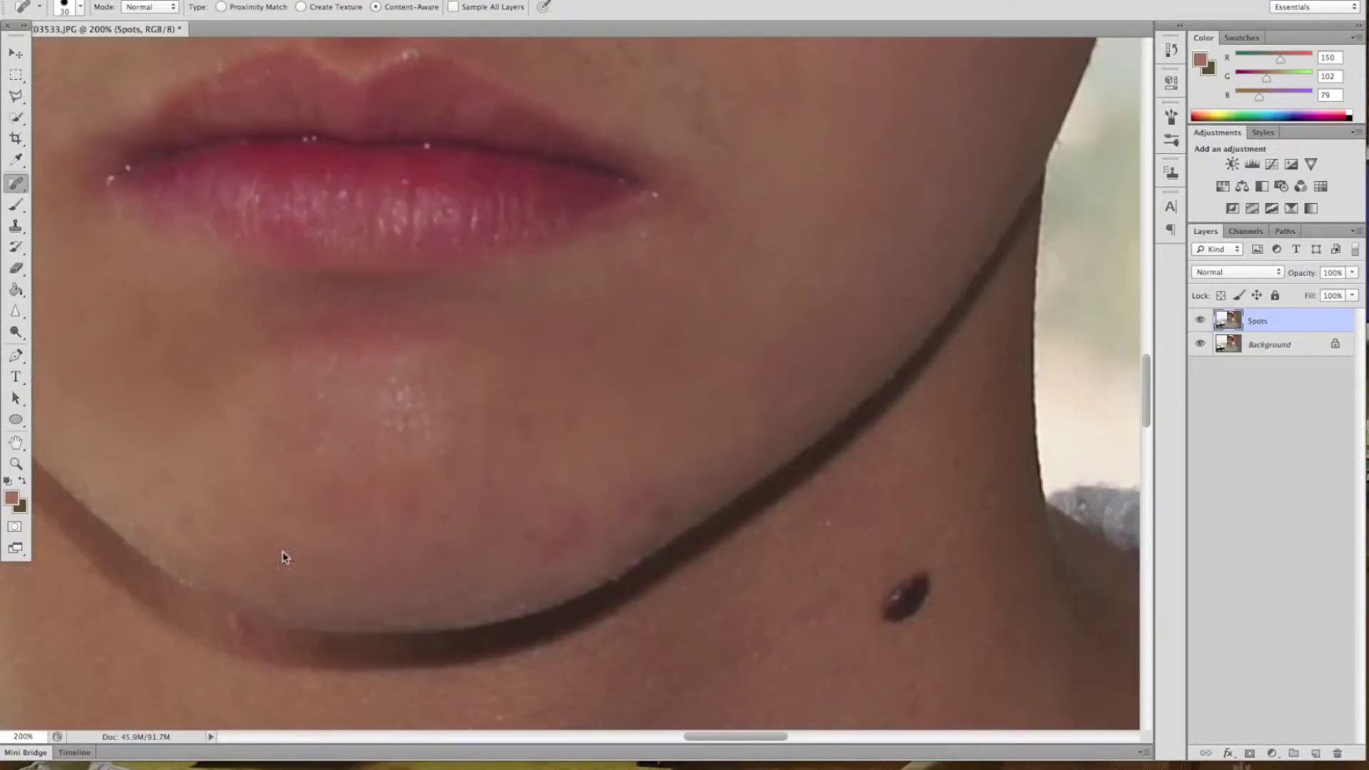
left_click(597, 477)
scroll(498, 477, "down", 5)
scroll(858, 296, "right", 2)
scroll(859, 297, "up", 1)
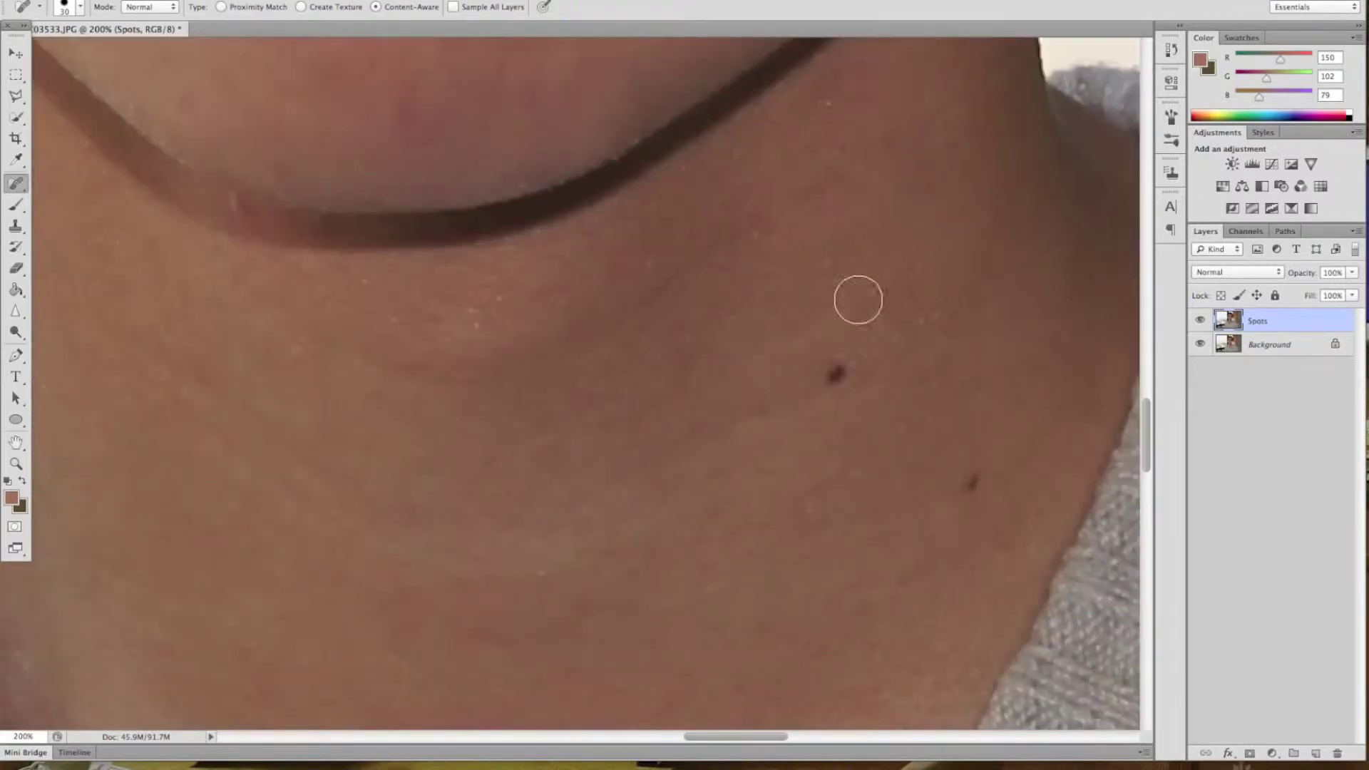
scroll(768, 373, "left", 2)
scroll(768, 373, "up", 1)
scroll(768, 374, "up", 5)
Heal the spots beside the nose and mouth
left_click_drag(460, 475, 544, 452)
left_click_drag(321, 484, 394, 485)
left_click_drag(325, 436, 414, 435)
scroll(715, 281, "up", 3)
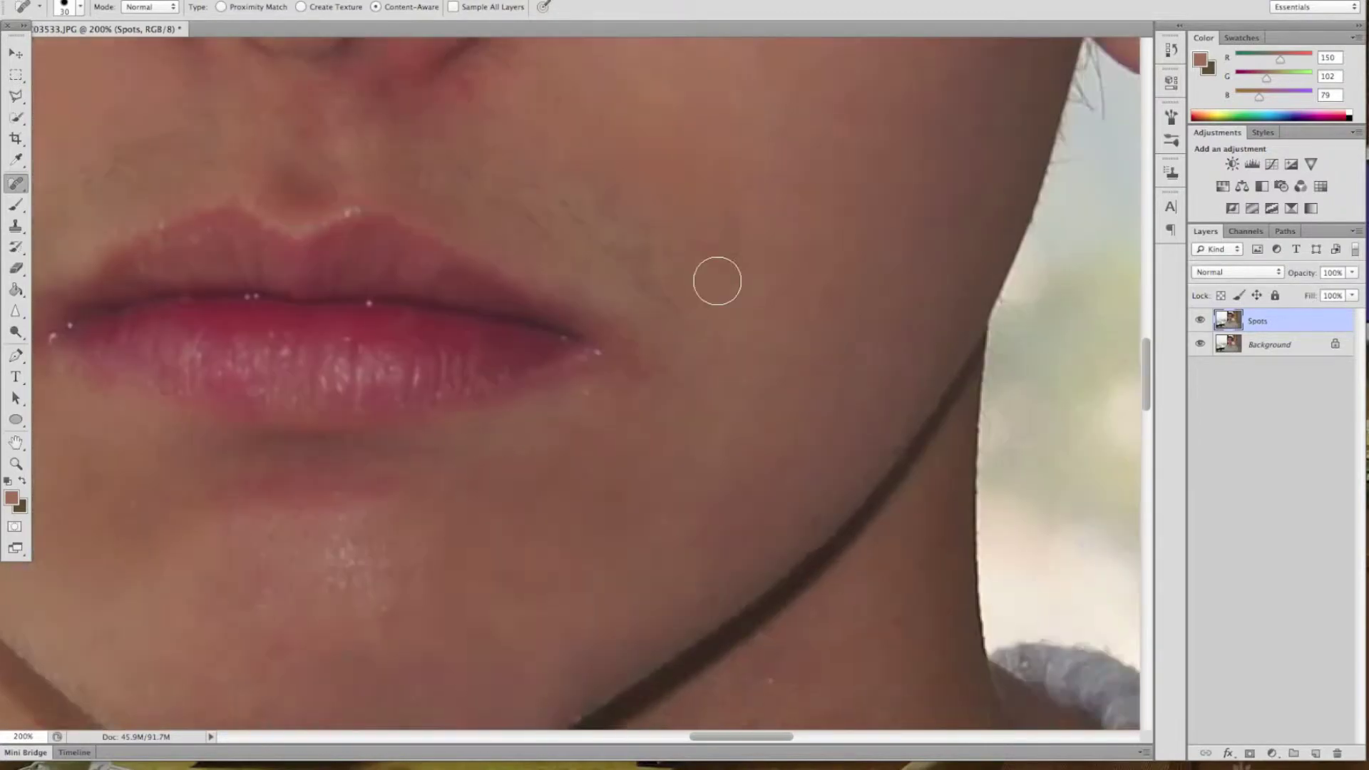
scroll(540, 285, "up", 4)
scroll(539, 285, "up", 4)
scroll(663, 327, "up", 5)
Heal a blemish below the left eye and a patch on the cheek
left_click(492, 211)
scroll(492, 211, "down", 5)
scroll(492, 211, "left", 3)
left_click_drag(369, 355, 370, 435)
scroll(370, 435, "down", 5)
scroll(581, 352, "up", 5)
left_click_drag(748, 297, 698, 376)
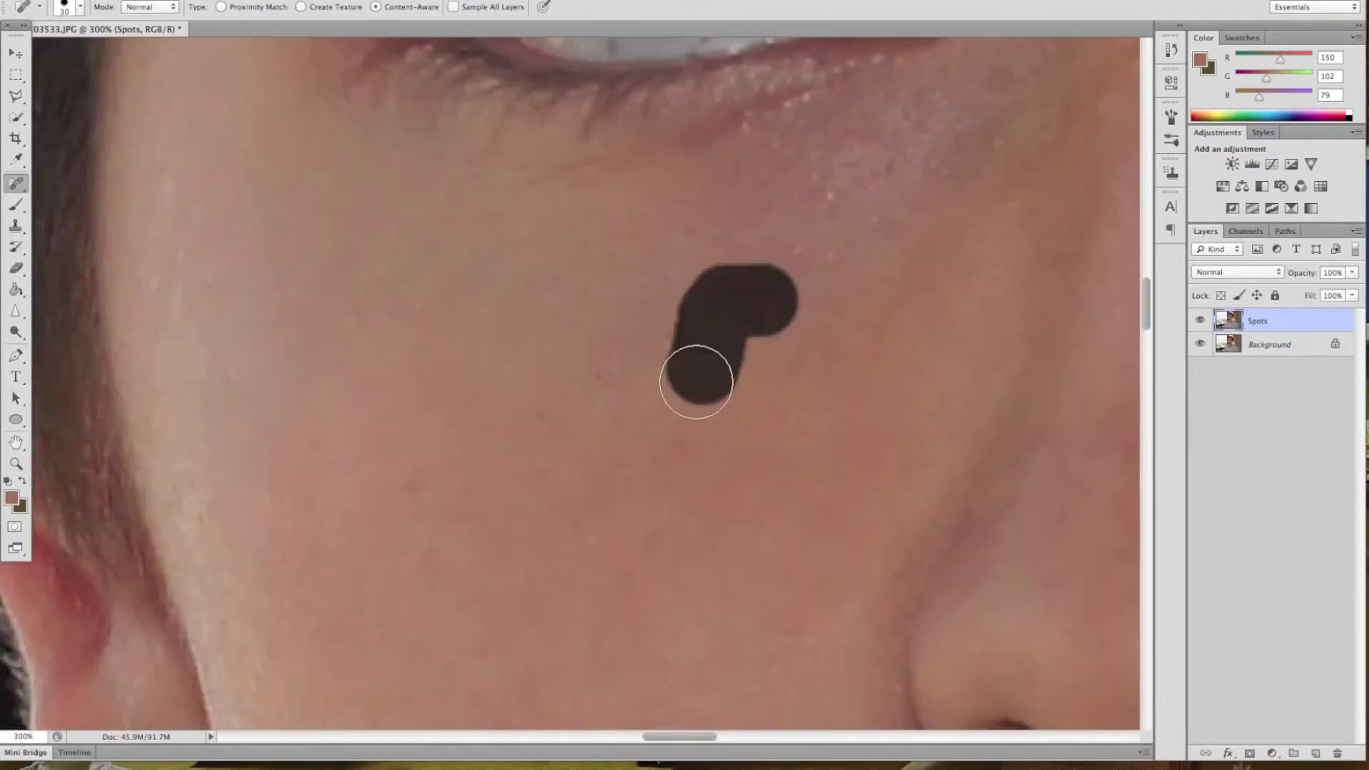
Move around the face to review the healed skin
scroll(698, 350, "up", 5)
scroll(699, 350, "down", 5)
scroll(739, 544, "up", 5)
scroll(674, 203, "down", 5)
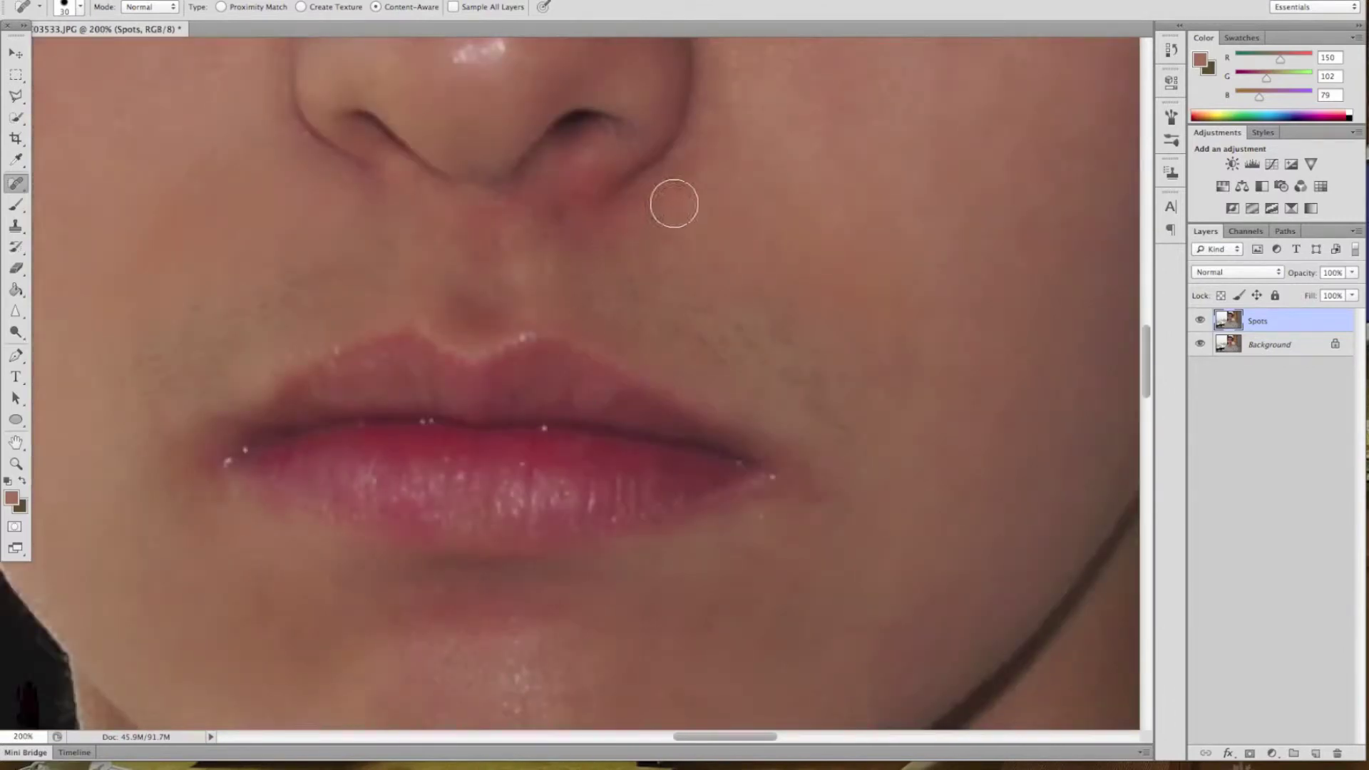
scroll(749, 369, "down", 3)
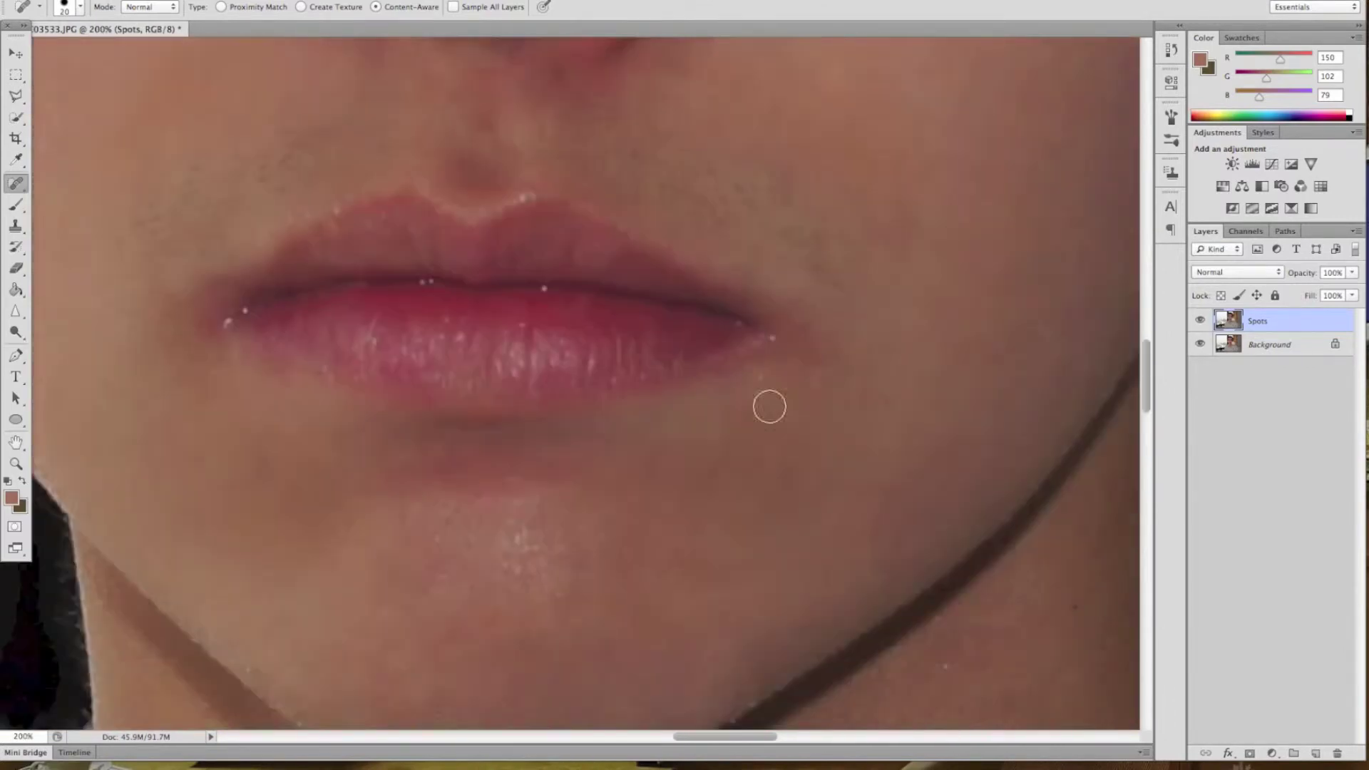
scroll(483, 544, "right", 3)
scroll(644, 321, "right", 2)
scroll(645, 330, "down", 5)
scroll(646, 329, "down", 3)
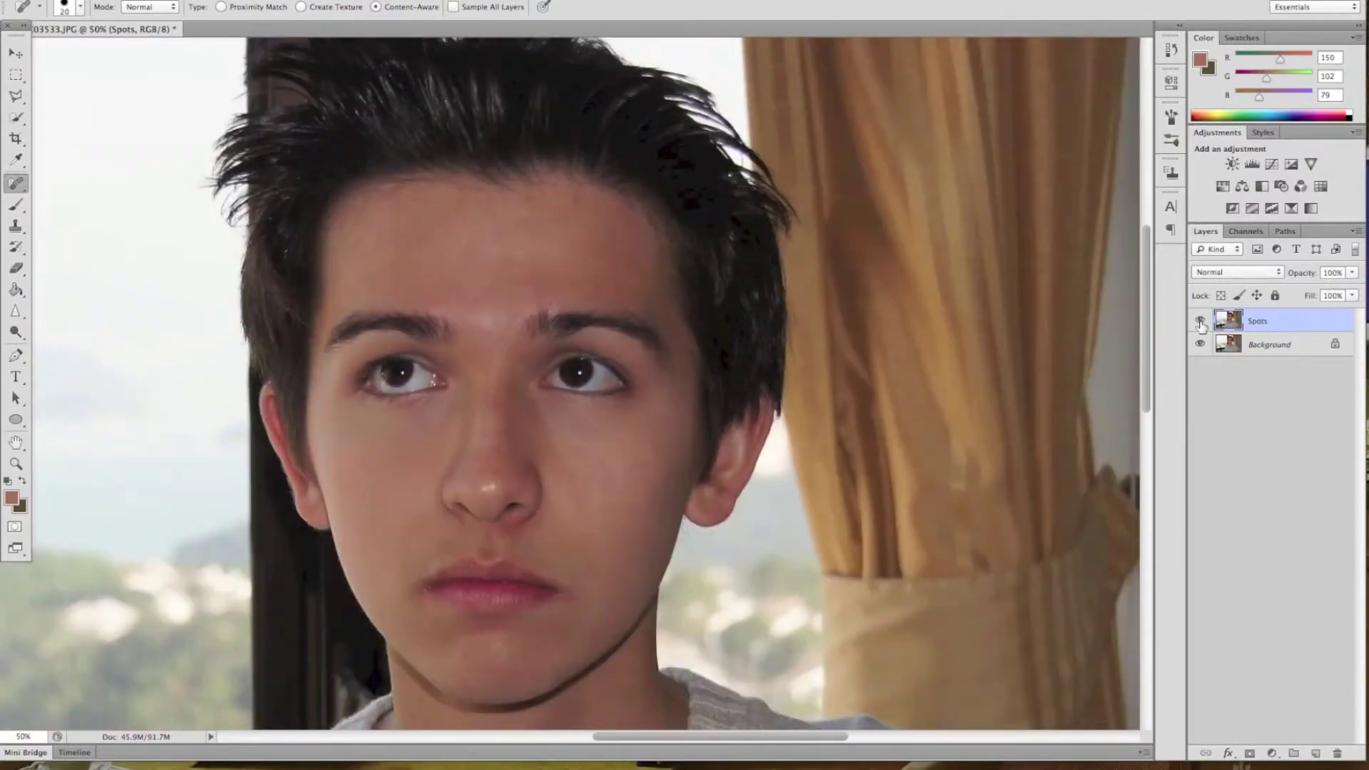
Duplicate the Spots layer to create the new Skin layer
key("ctrl+j")
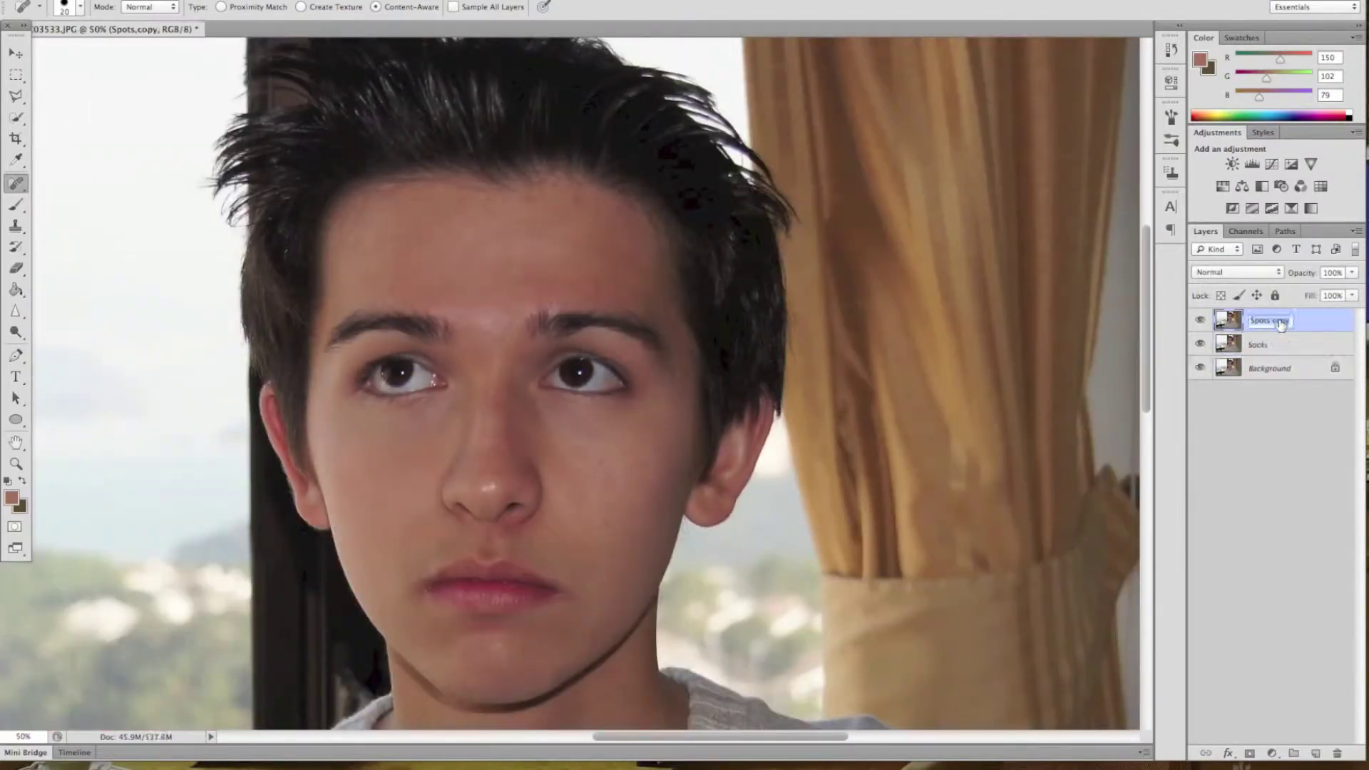
scroll(471, 412, "up", 3)
left_click(13, 203)
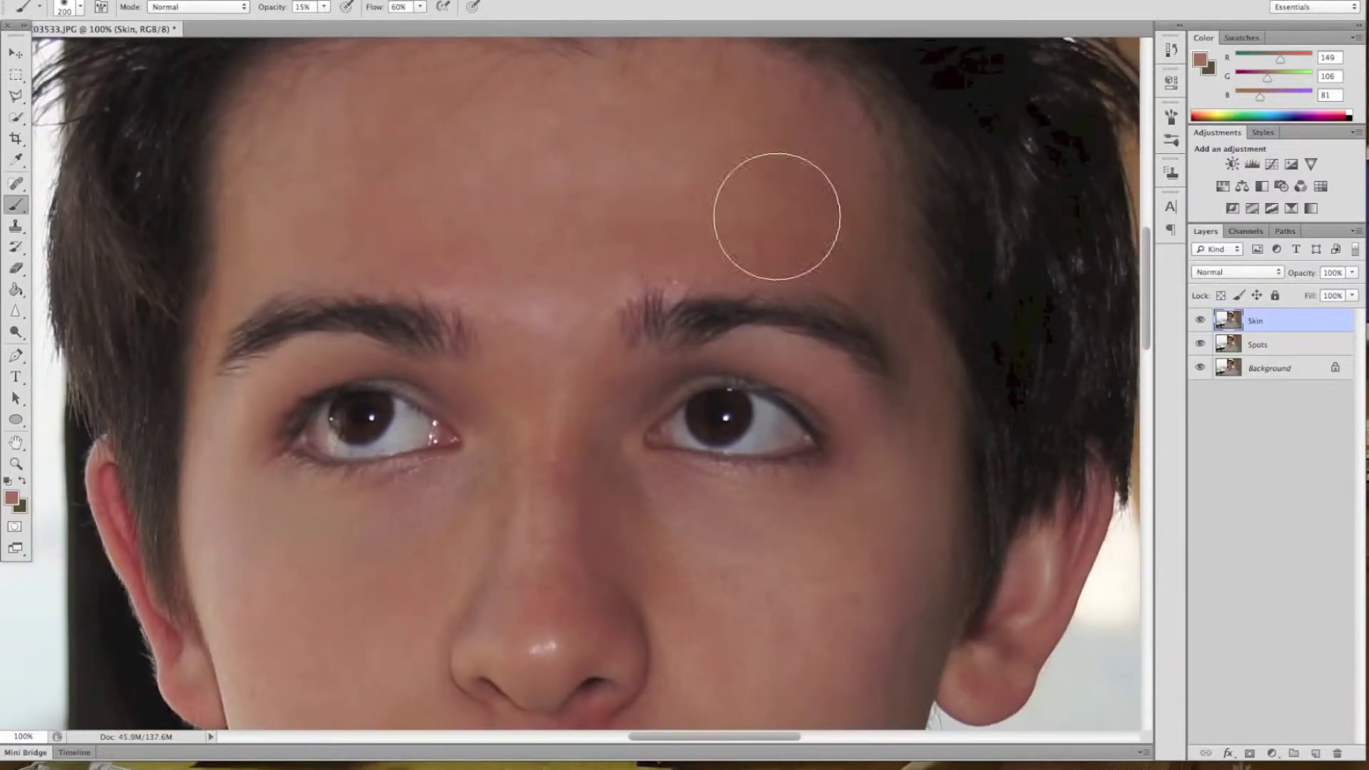
scroll(713, 242, "down", 5)
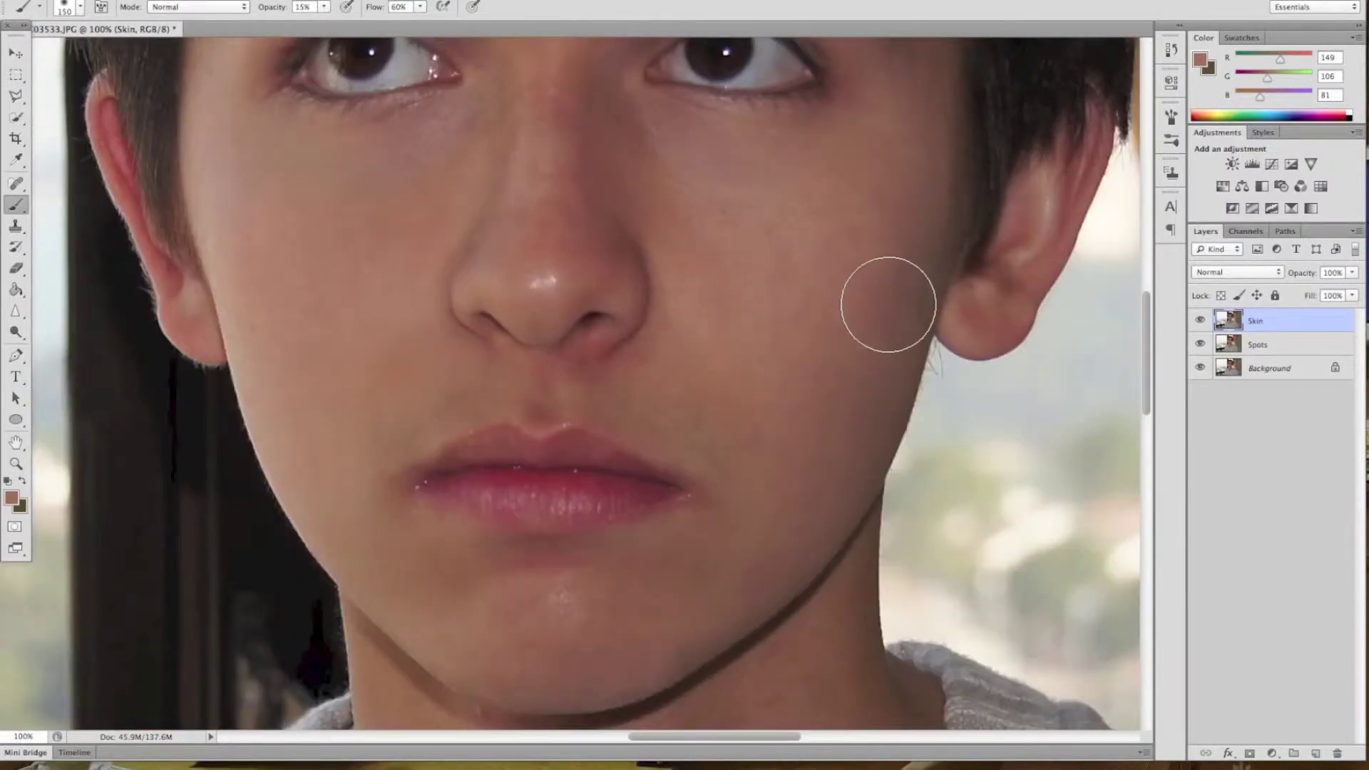
scroll(540, 571, "up", 1)
scroll(541, 428, "up", 4)
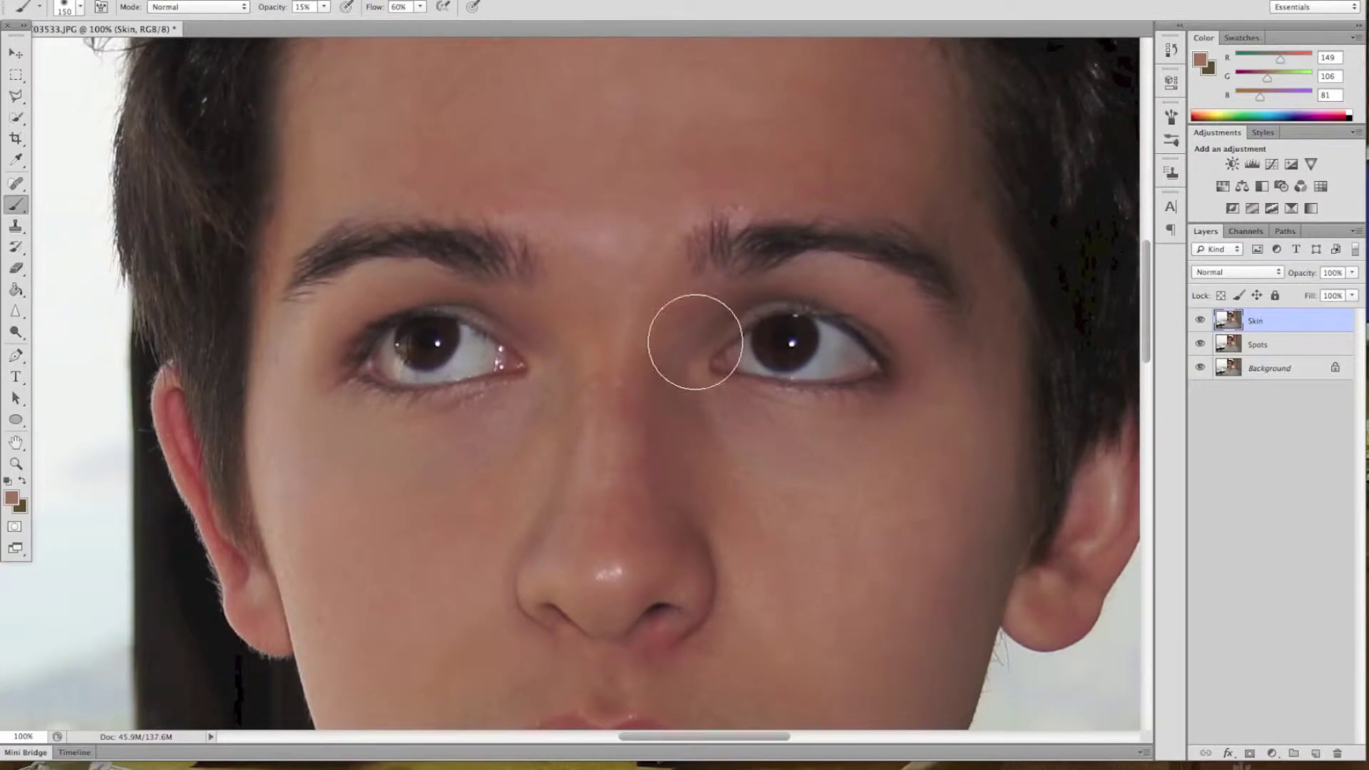
scroll(746, 354, "up", 2)
Heal the forehead wrinkle and a spot on the upper forehead with the Healing Brush
key("ctrl+plus")
left_click(16, 184)
left_click(85, 198)
scroll(457, 377, "up", 1)
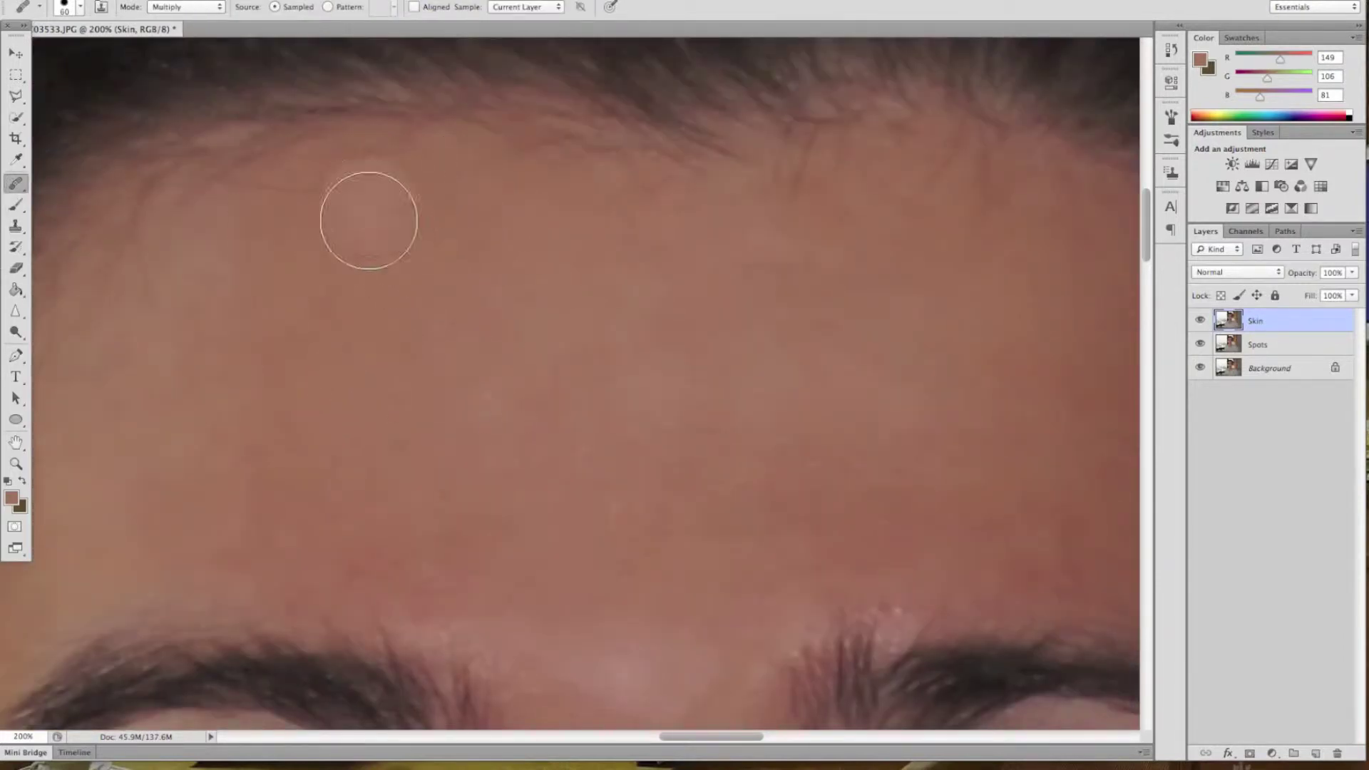
left_click_drag(306, 201, 492, 176)
scroll(627, 178, "right", 3)
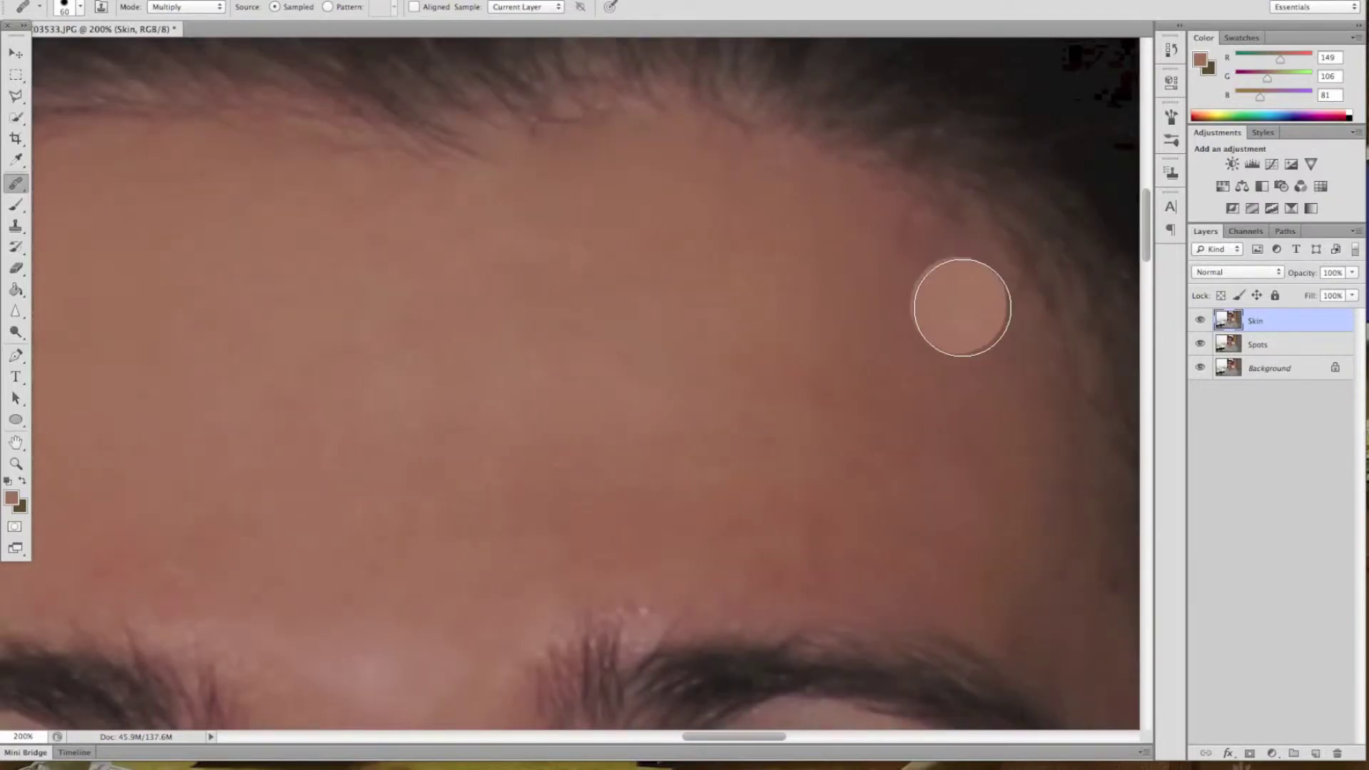
scroll(960, 404, "left", 3)
left_click(669, 254)
left_click_drag(627, 284, 666, 226)
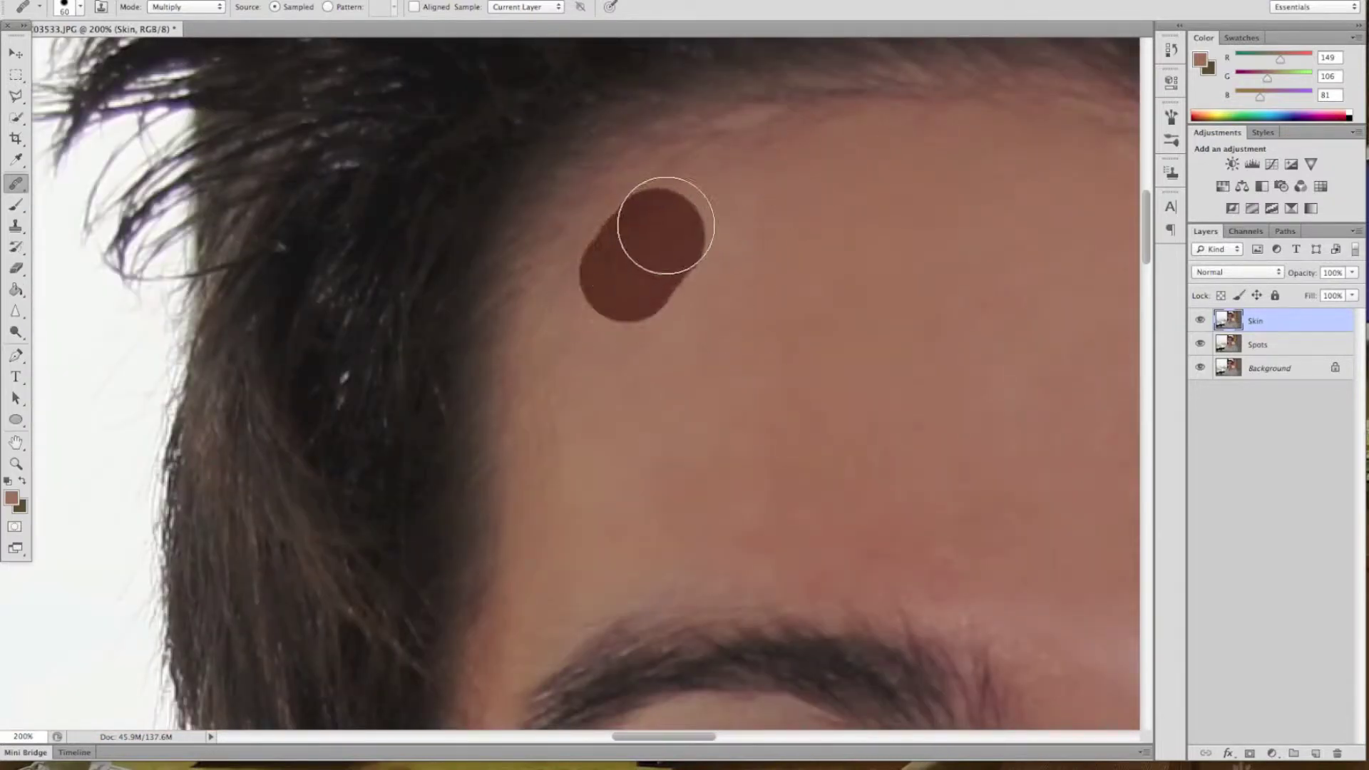
scroll(641, 357, "right", 5)
Paint soft skin tone over the forehead and brows with a larger 15% brush
key("b")
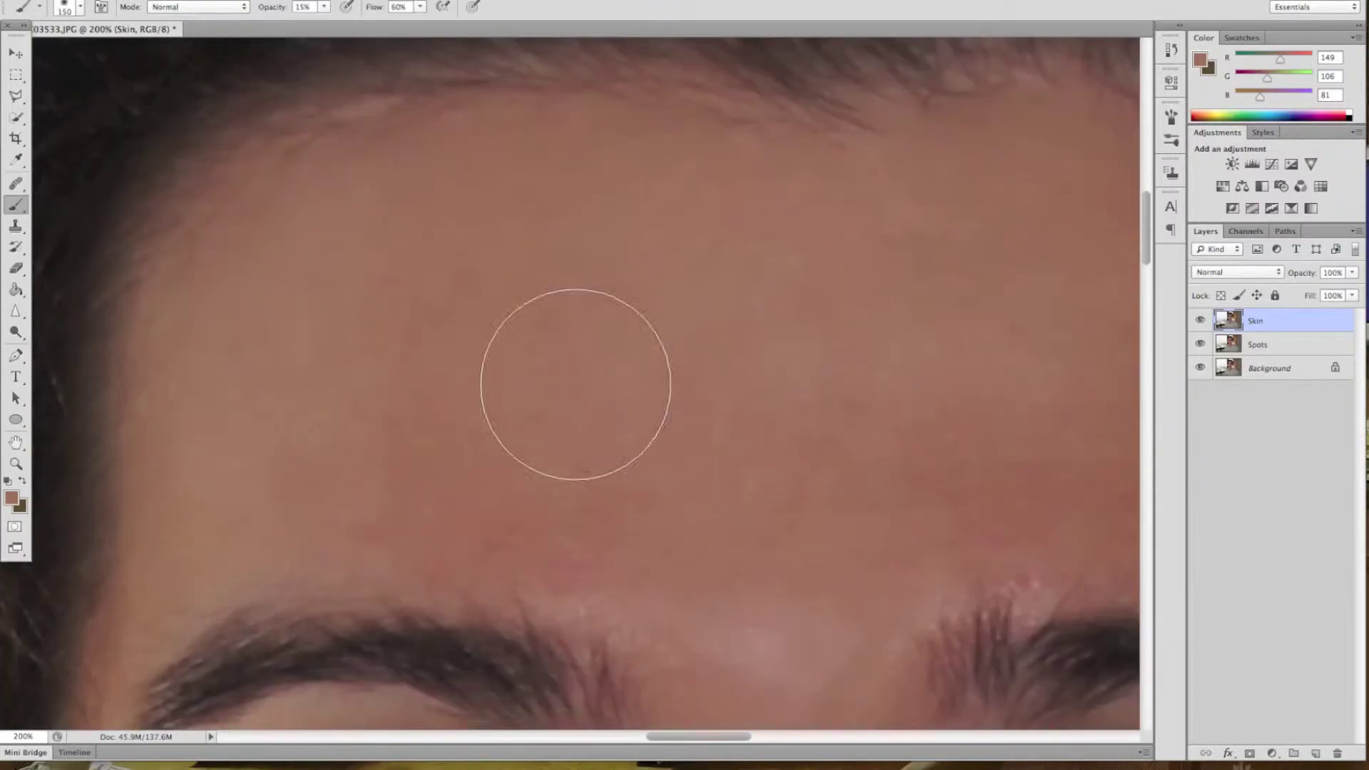
scroll(294, 419, "down", 1)
scroll(542, 298, "right", 4)
key("bracketright")
key("bracketright")
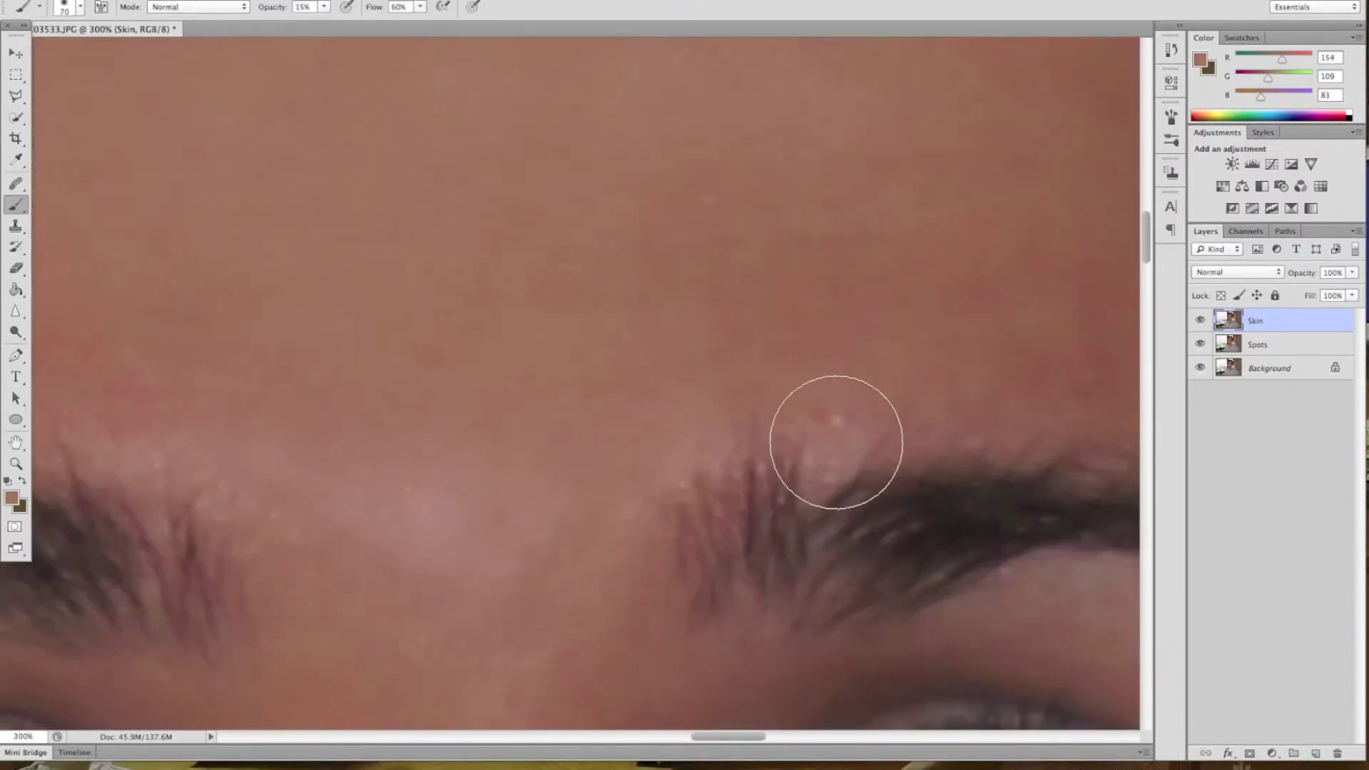
left_click_drag(840, 442, 544, 352)
scroll(786, 406, "down", 5)
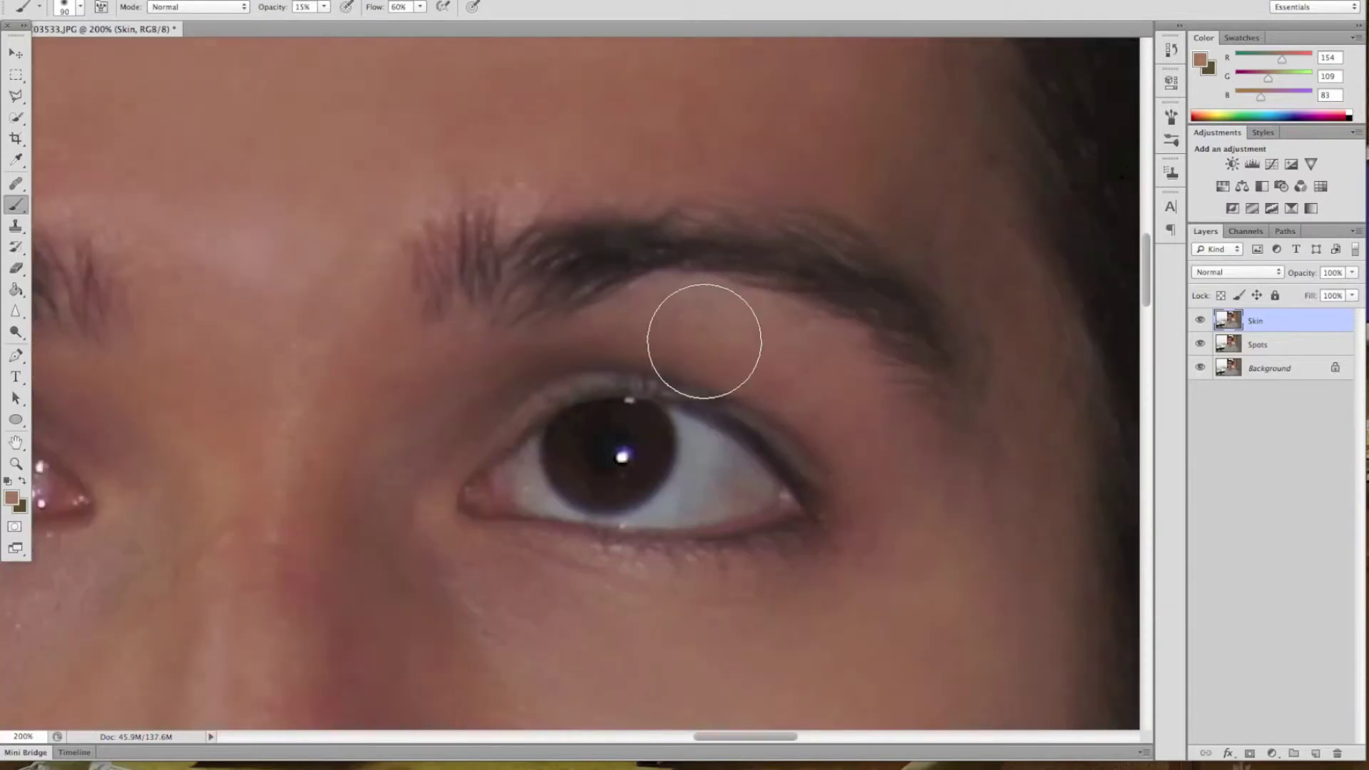
scroll(700, 336, "down", 5)
scroll(425, 505, "up", 10)
scroll(318, 468, "up", 3)
scroll(633, 225, "down", 5)
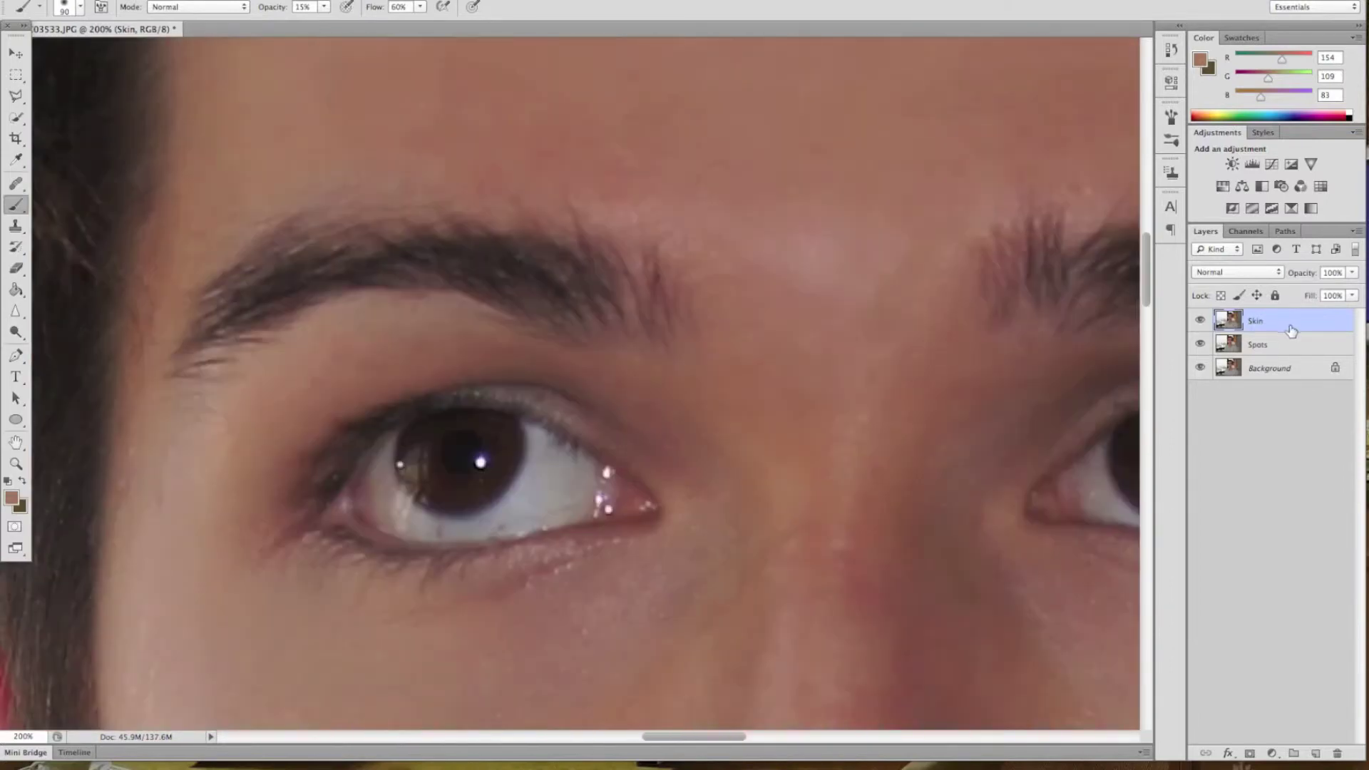
Duplicate the layer and name the copy Eyes
key("ctrl+j")
double_click(1259, 320)
type("Eyes")
key("ctrl+plus")
left_click(10, 184)
Spot-heal blemishes beneath the eye and near the nose bridge, then compare before and after
scroll(577, 238, "up", 2)
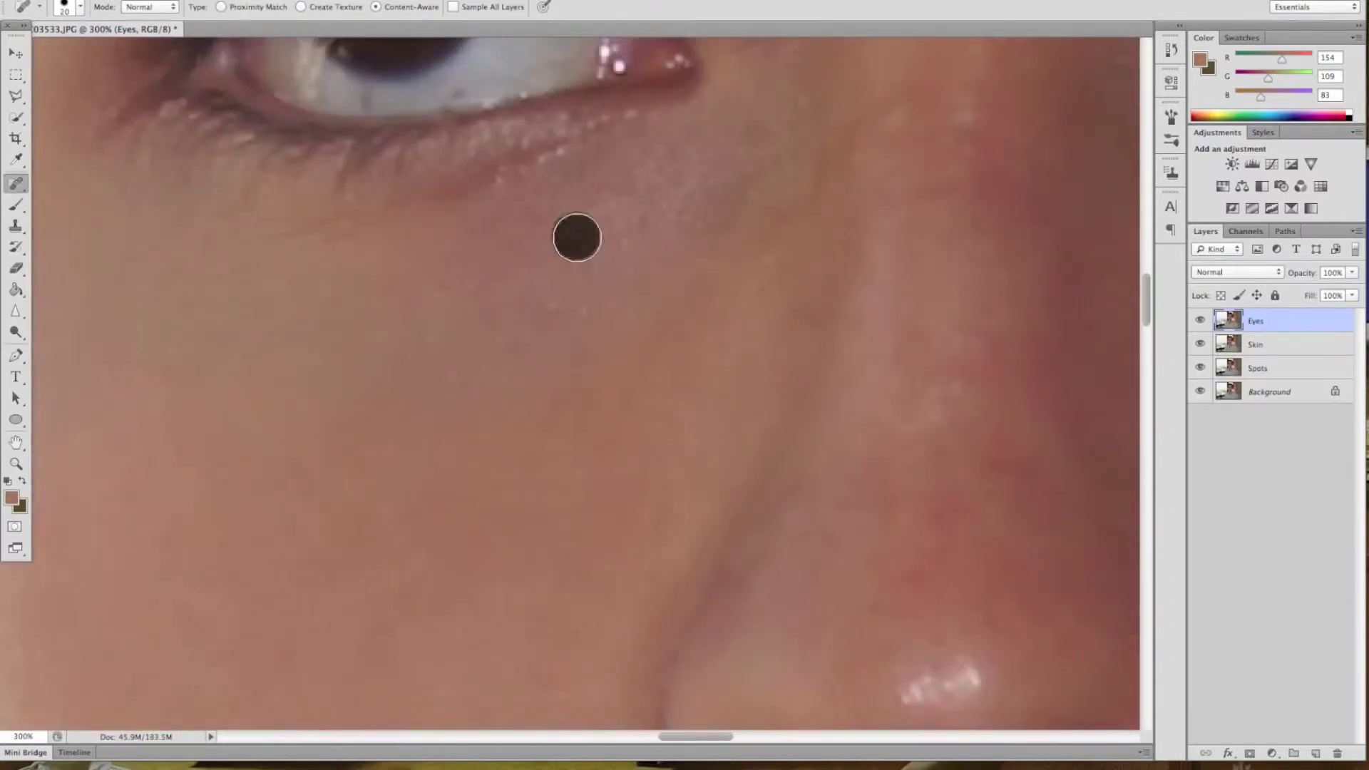
scroll(684, 271, "up", 1)
left_click(485, 428)
left_click(795, 239)
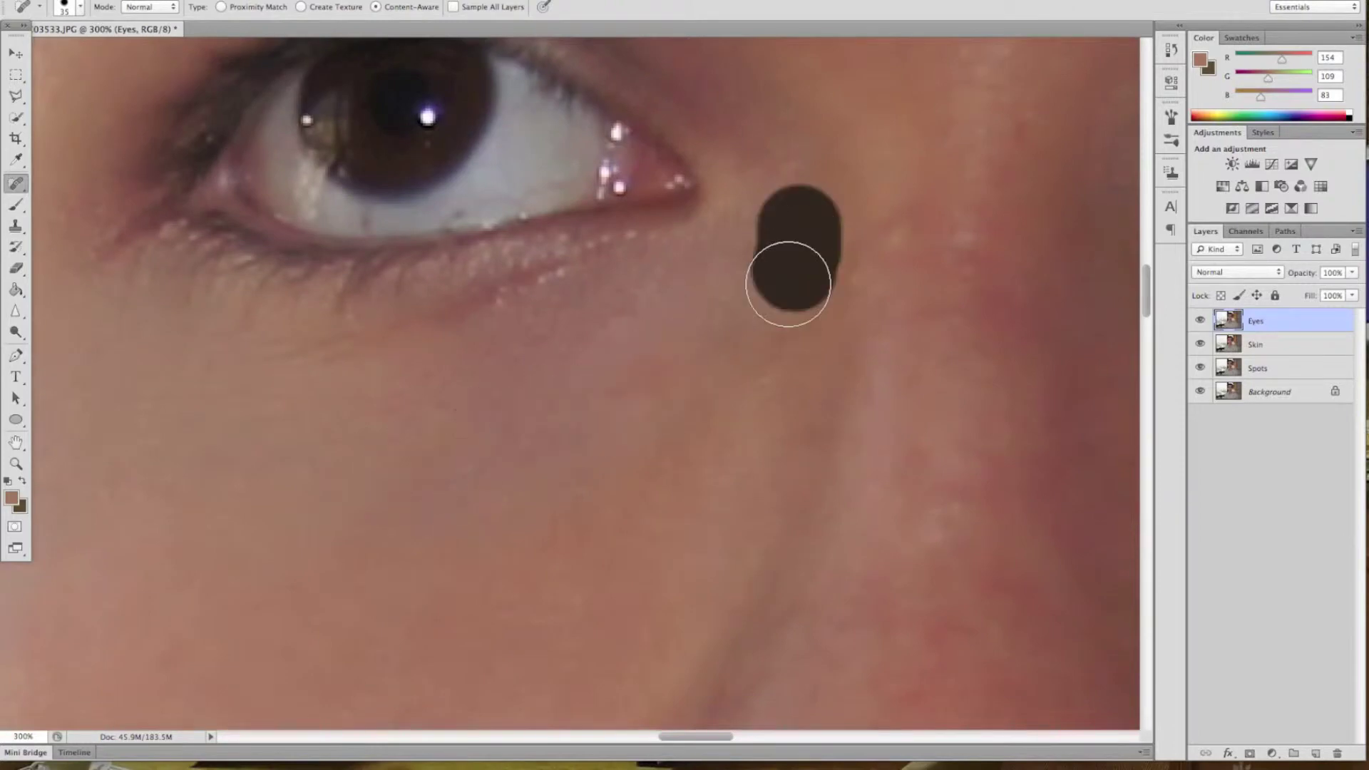
scroll(642, 321, "right", 7)
key("ctrl+minus")
key("ctrl+minus")
key("ctrl+minus")
left_click(1200, 321)
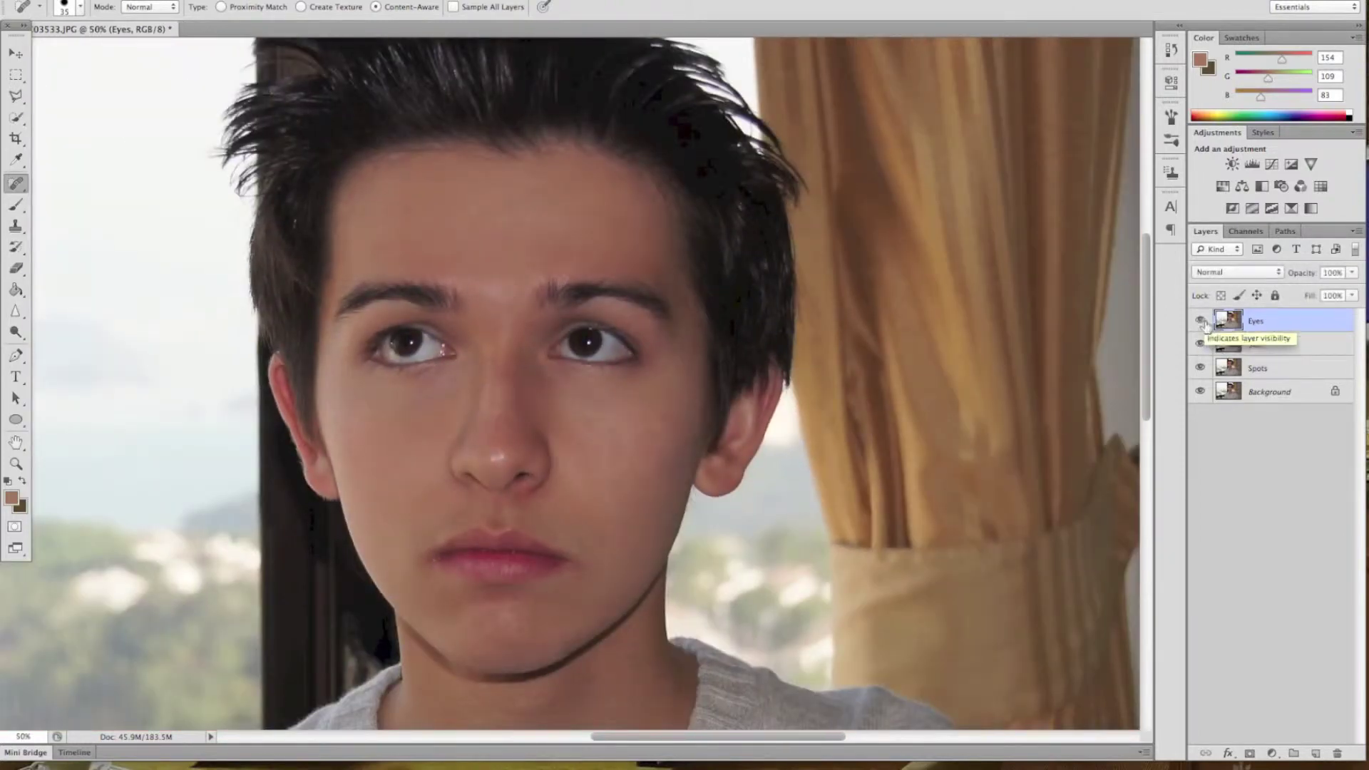
key("ctrl+plus")
key("ctrl+plus")
key("ctrl+plus")
Soften the under-eye skin by painting with the 15% soft brush
key("b")
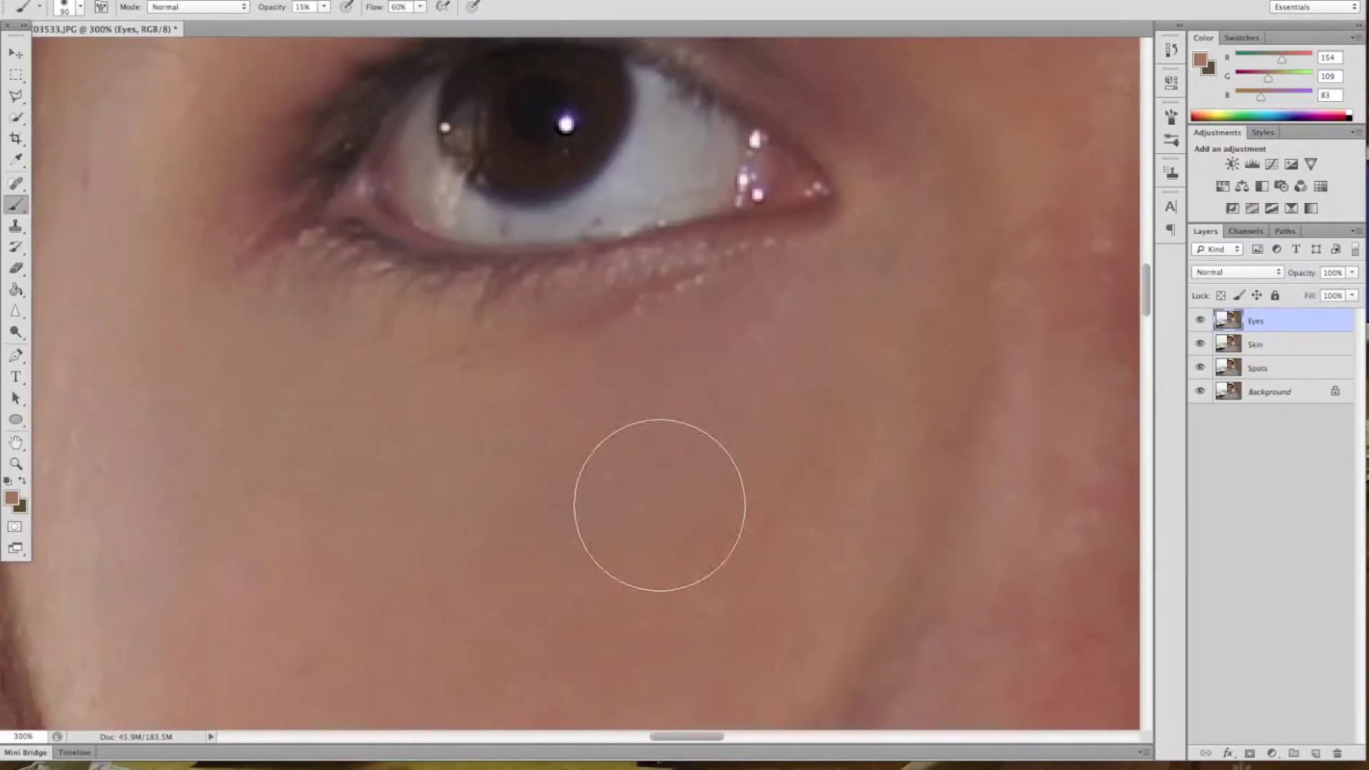
key("ctrl+plus")
scroll(822, 326, "down", 5)
scroll(522, 329, "right", 10)
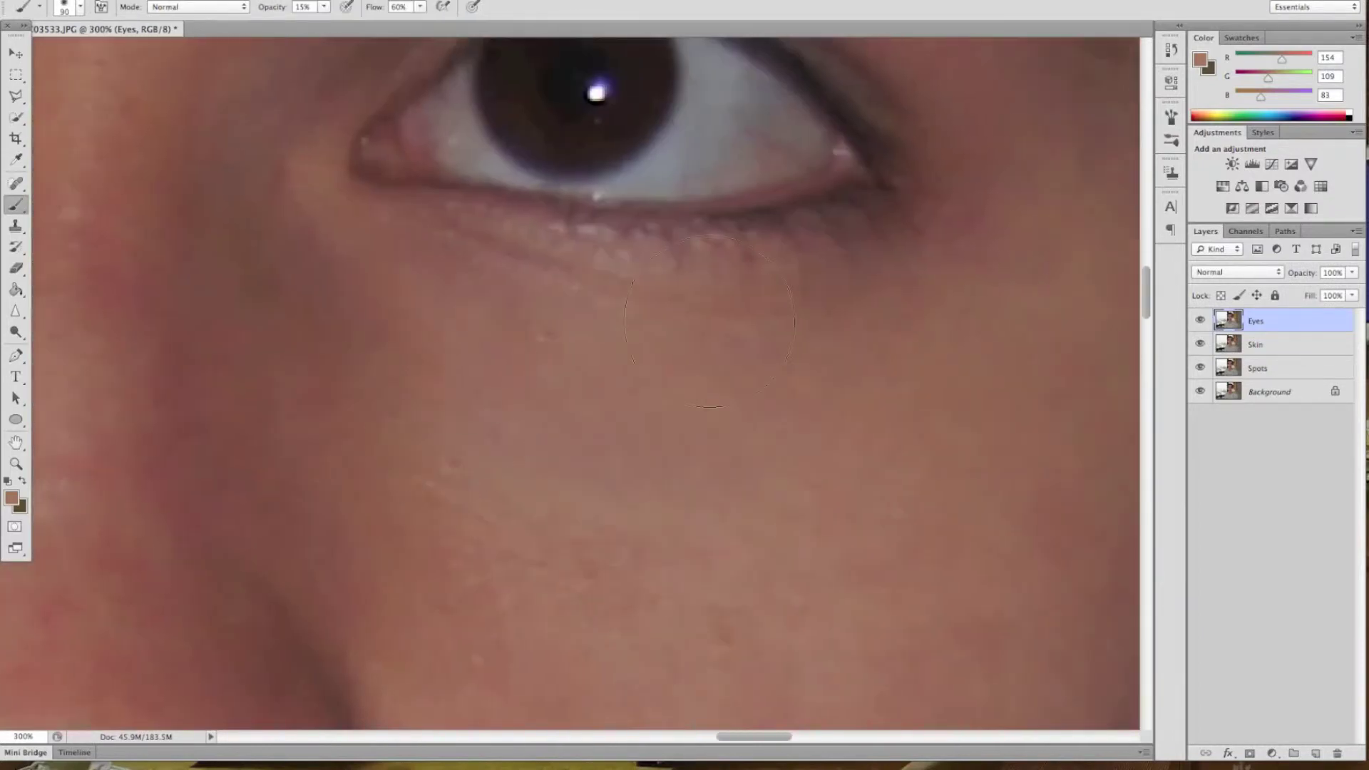
key("ctrl+minus")
key("ctrl+minus")
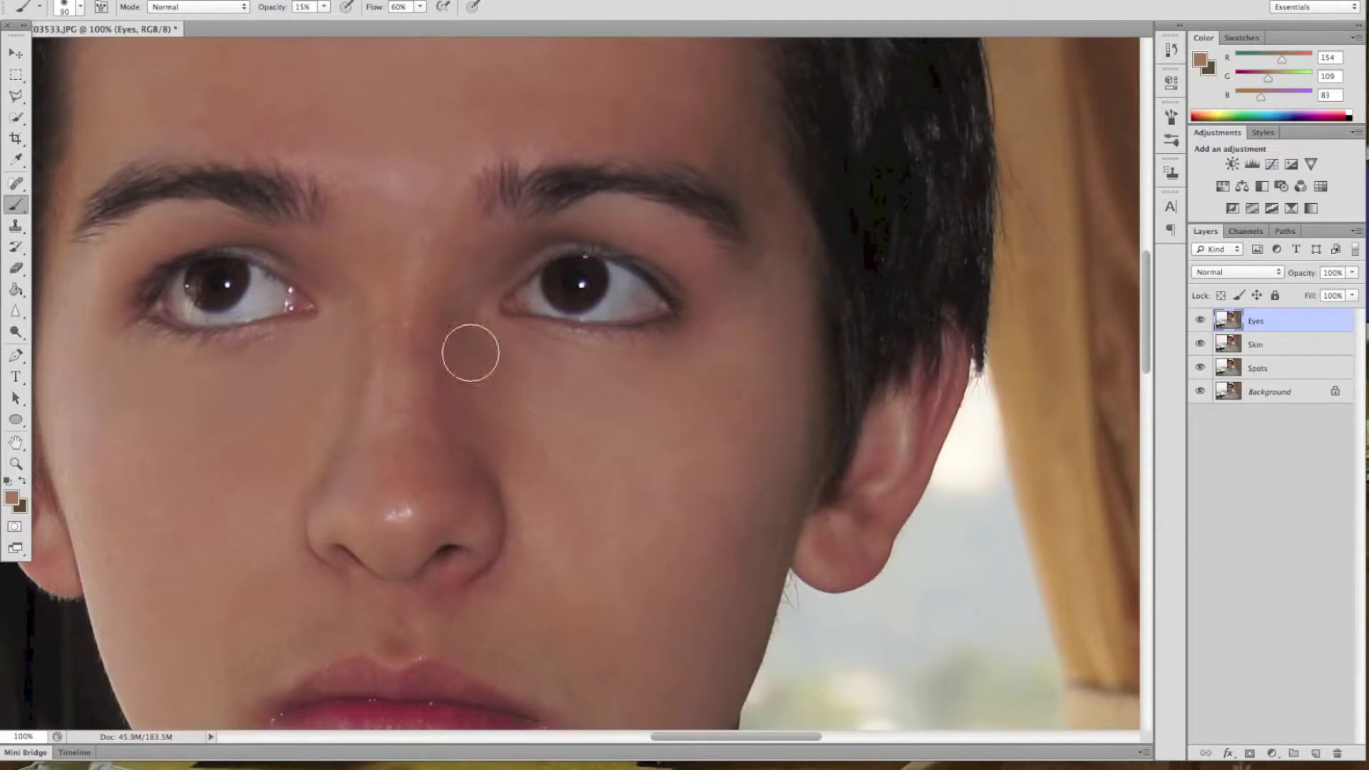
scroll(305, 395, "left", 5)
key("ctrl+plus")
scroll(424, 296, "left", 6)
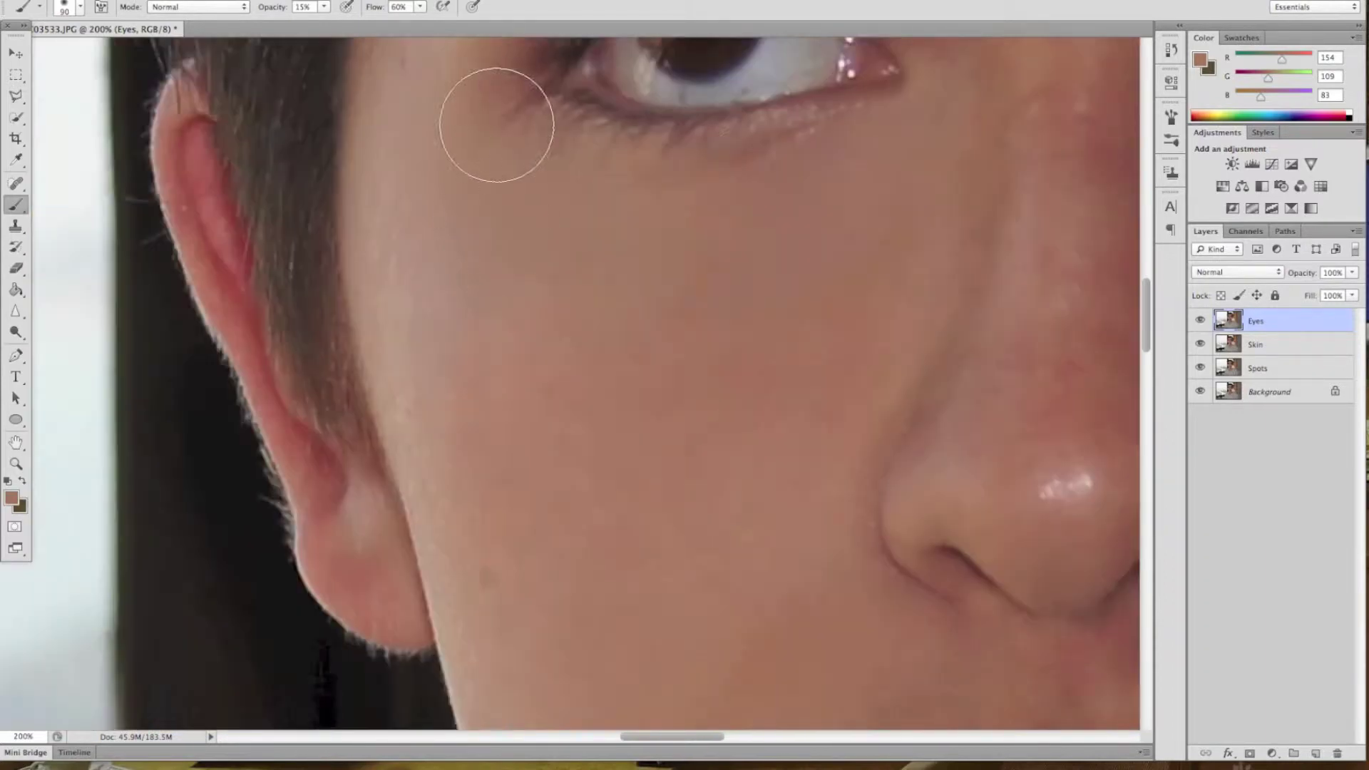
scroll(498, 122, "right", 5)
scroll(497, 122, "up", 4)
key("ctrl+minus")
key("ctrl+minus")
key("ctrl+minus")
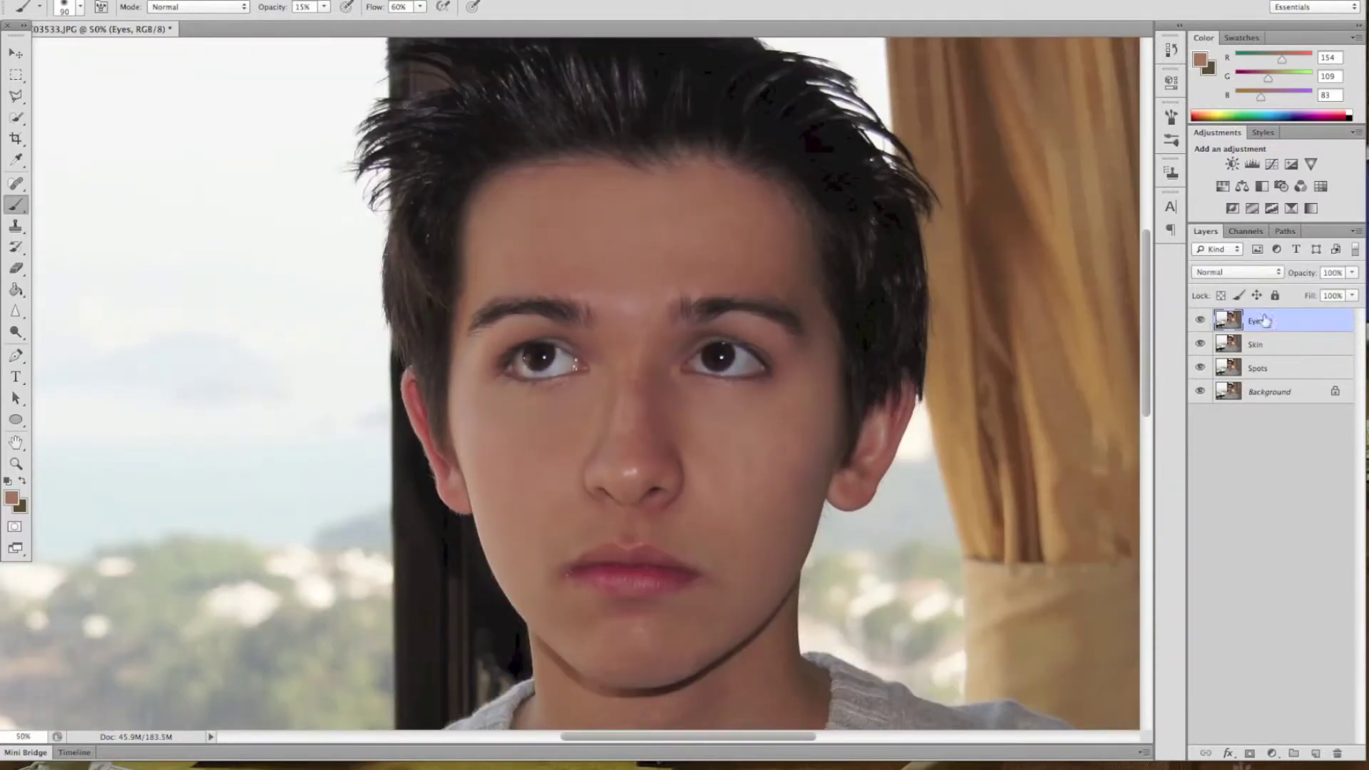
Duplicate the Eyes layer and rename the copy Skin
key("ctrl+j")
double_click(1263, 321)
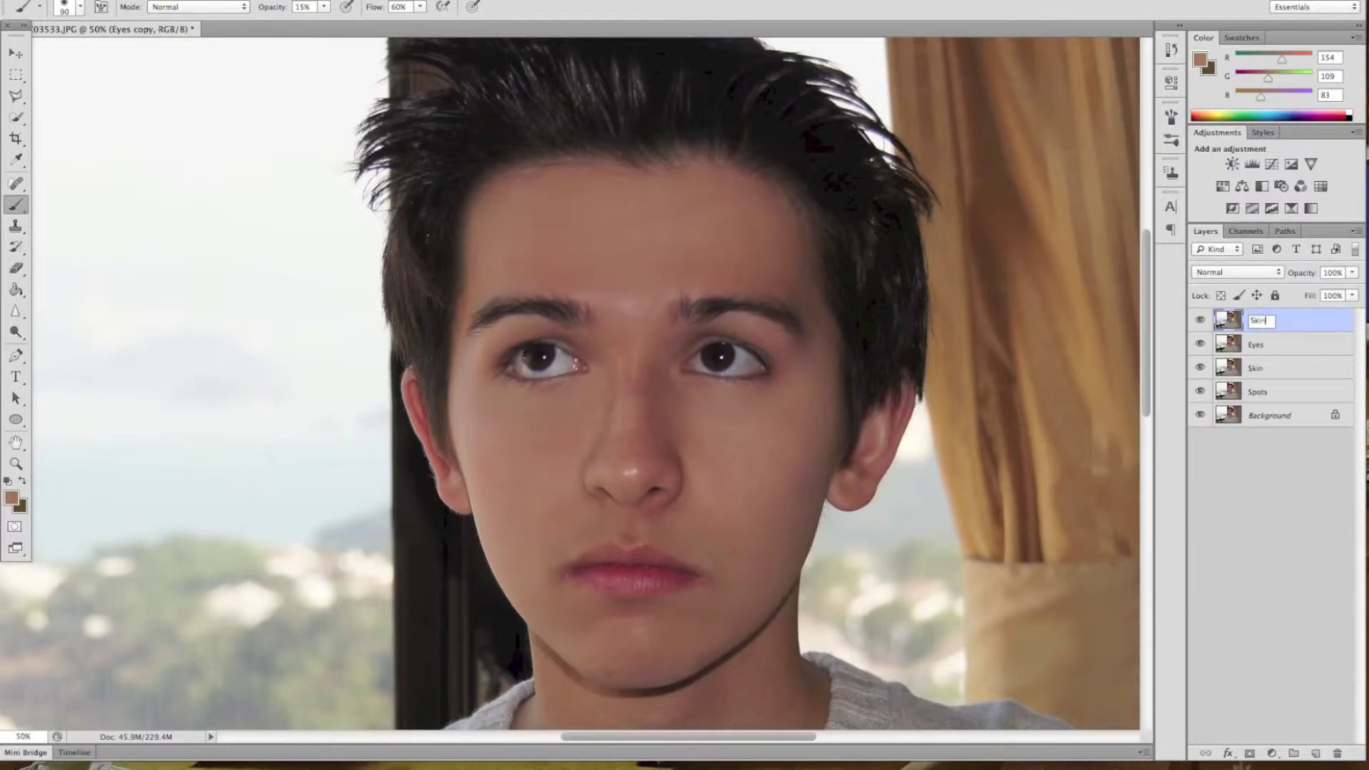
key("Return")
Smooth the skin across the face and chin with an enlarged 300 px soft brush
key("ctrl+plus")
key("ctrl+plus")
scroll(532, 456, "up", 3)
key("bracketright")
key("bracketright")
key("bracketright")
scroll(489, 290, "down", 5)
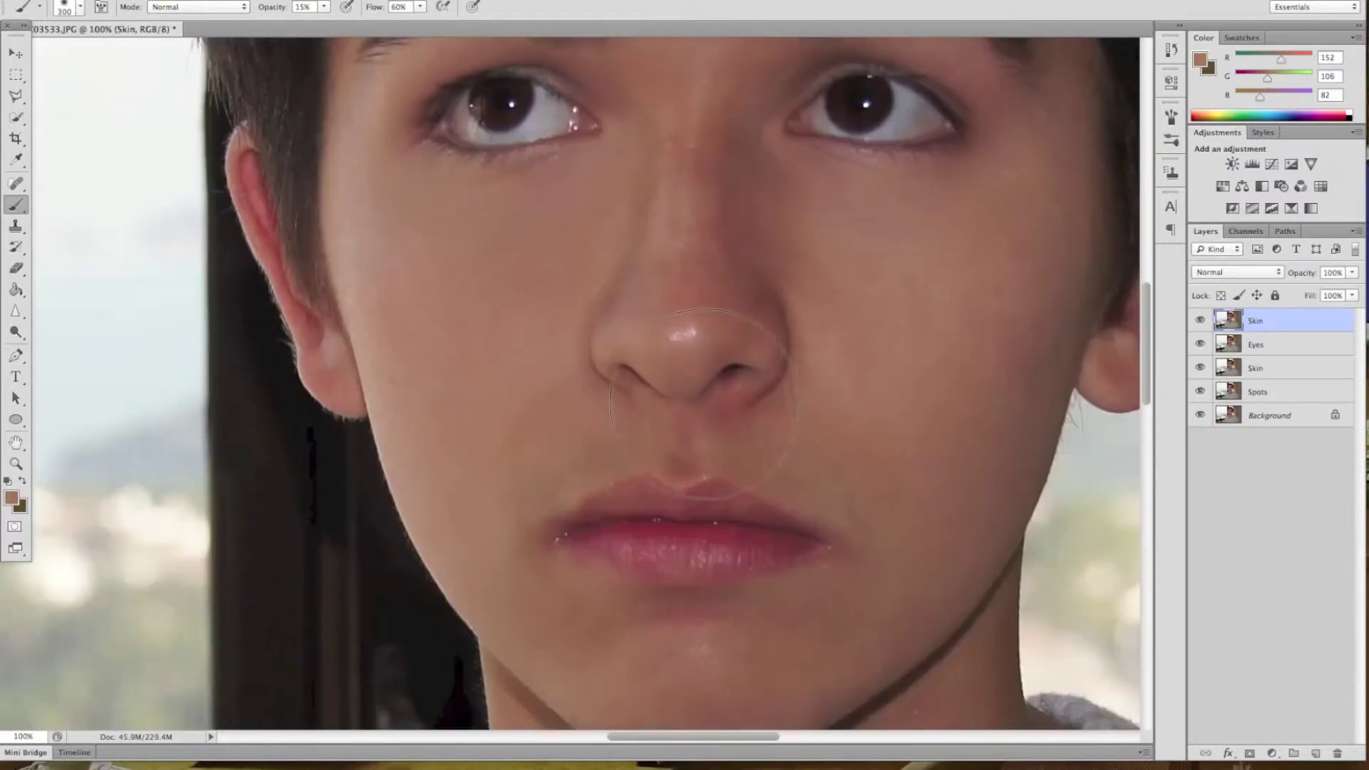
scroll(765, 542, "down", 2)
scroll(764, 542, "left", 2)
scroll(619, 494, "up", 4)
scroll(811, 269, "right", 3)
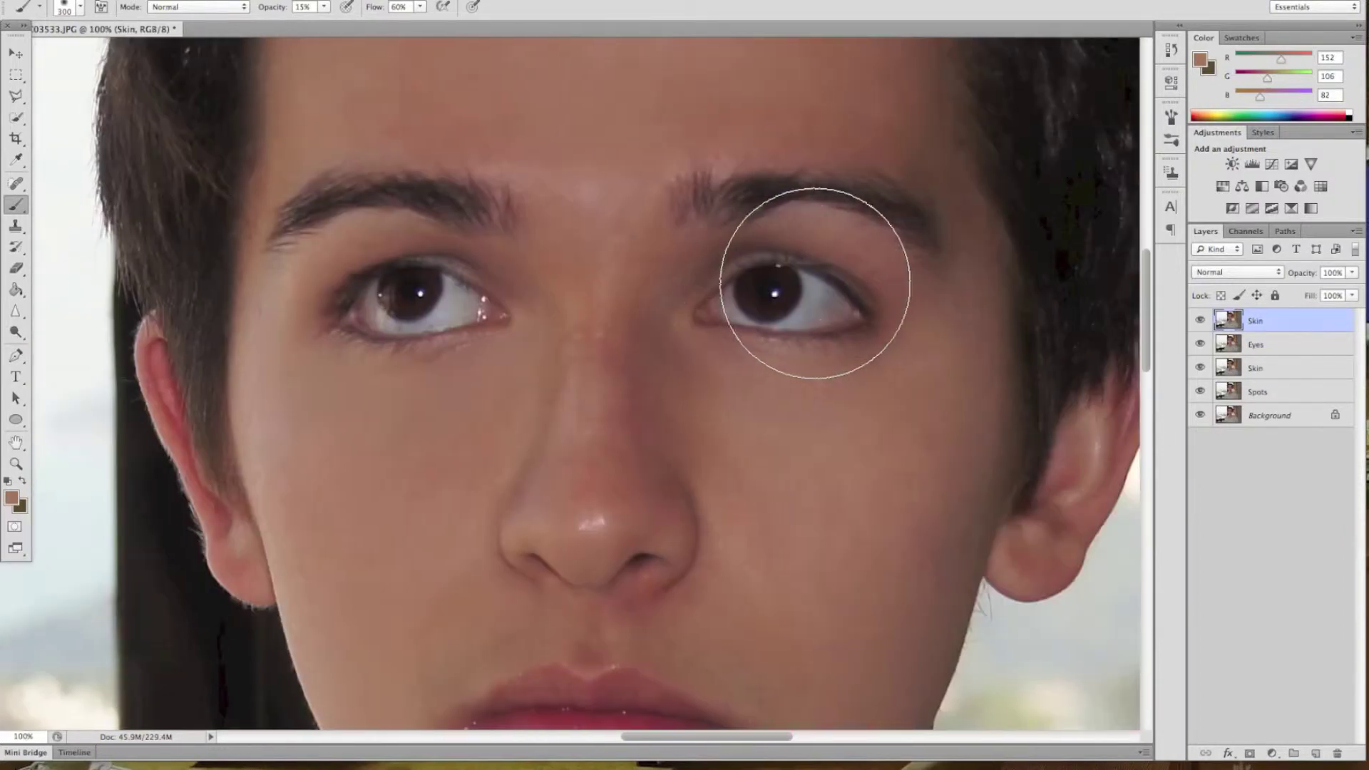
scroll(820, 432, "down", 5)
scroll(765, 556, "up", 5)
scroll(764, 555, "left", 1)
Spot-heal blemishes on the neck
key("j")
key("ctrl+minus")
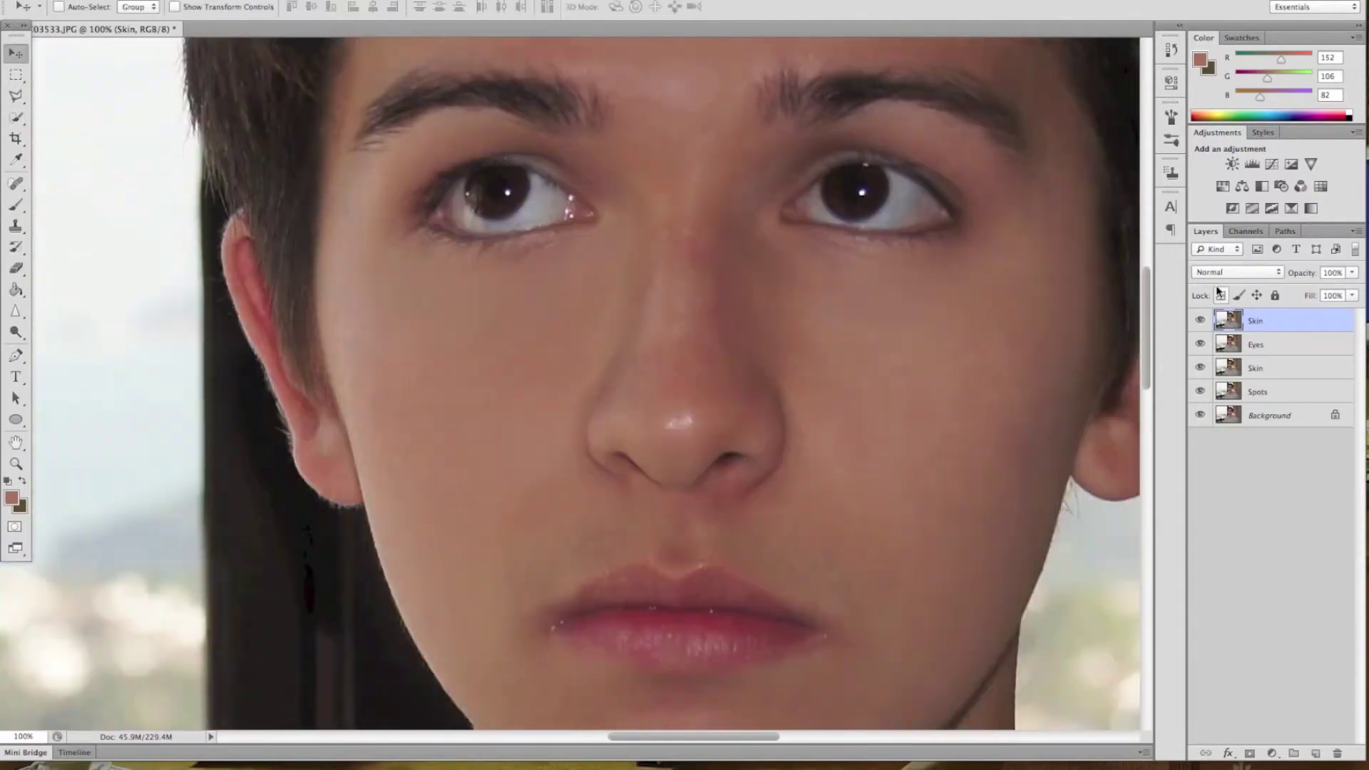
scroll(629, 254, "up", 4)
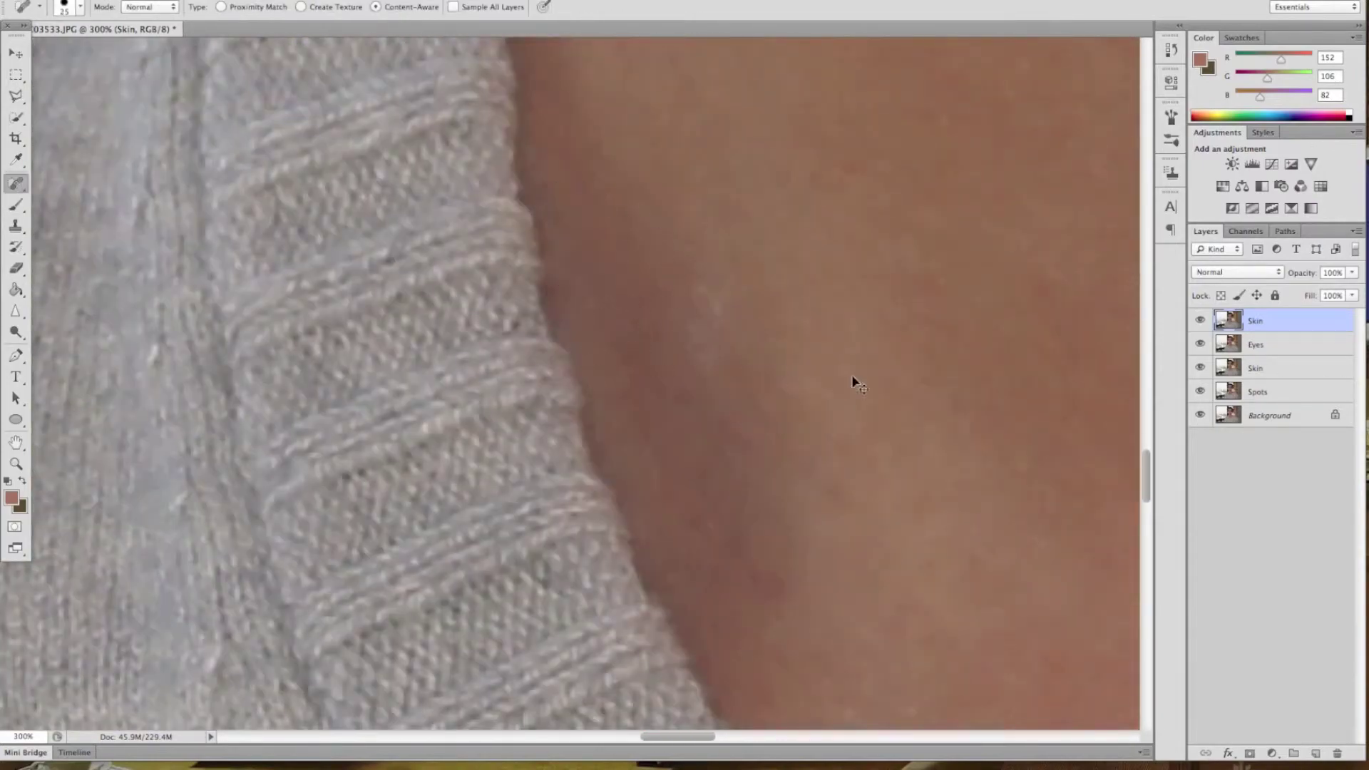
scroll(623, 331, "down", 3)
scroll(281, 367, "up", 3)
scroll(285, 232, "up", 1)
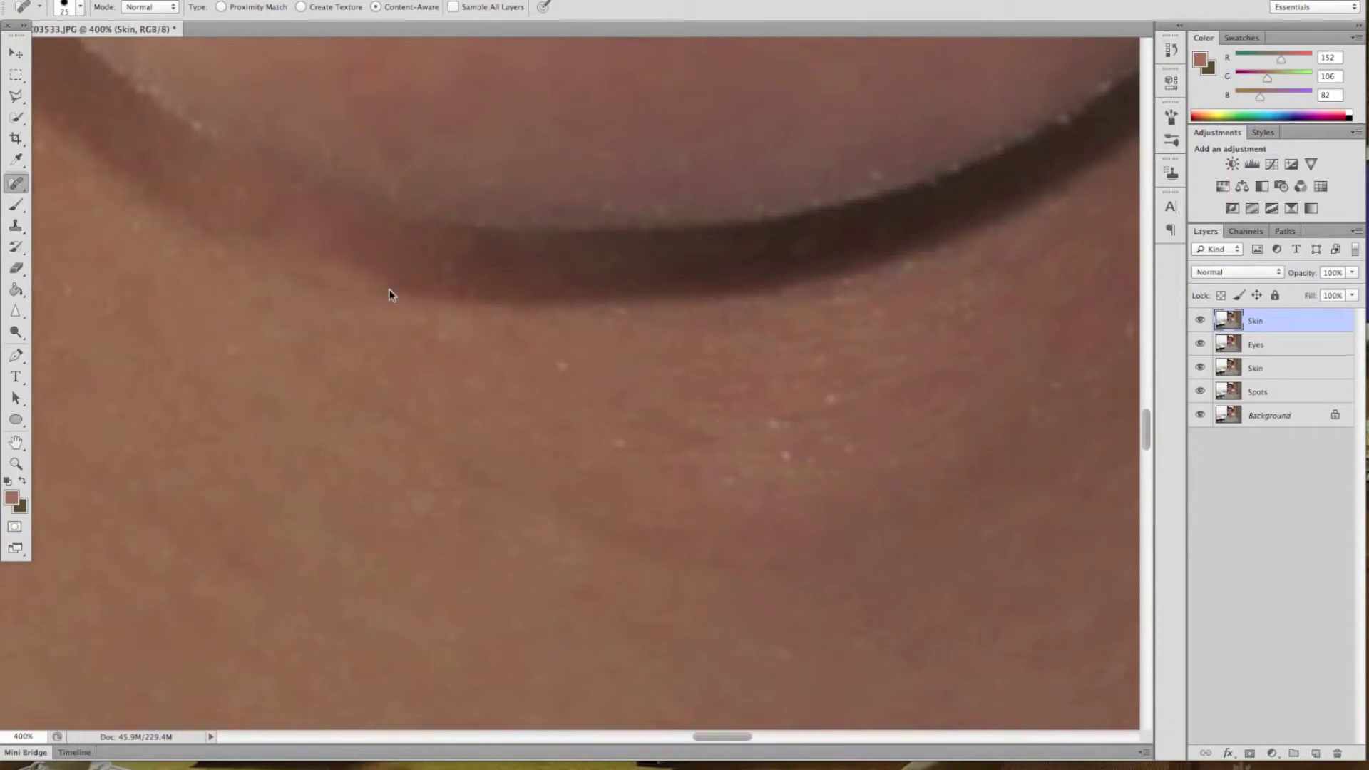
scroll(389, 294, "down", 4)
scroll(389, 294, "down", 2)
key("ctrl+plus")
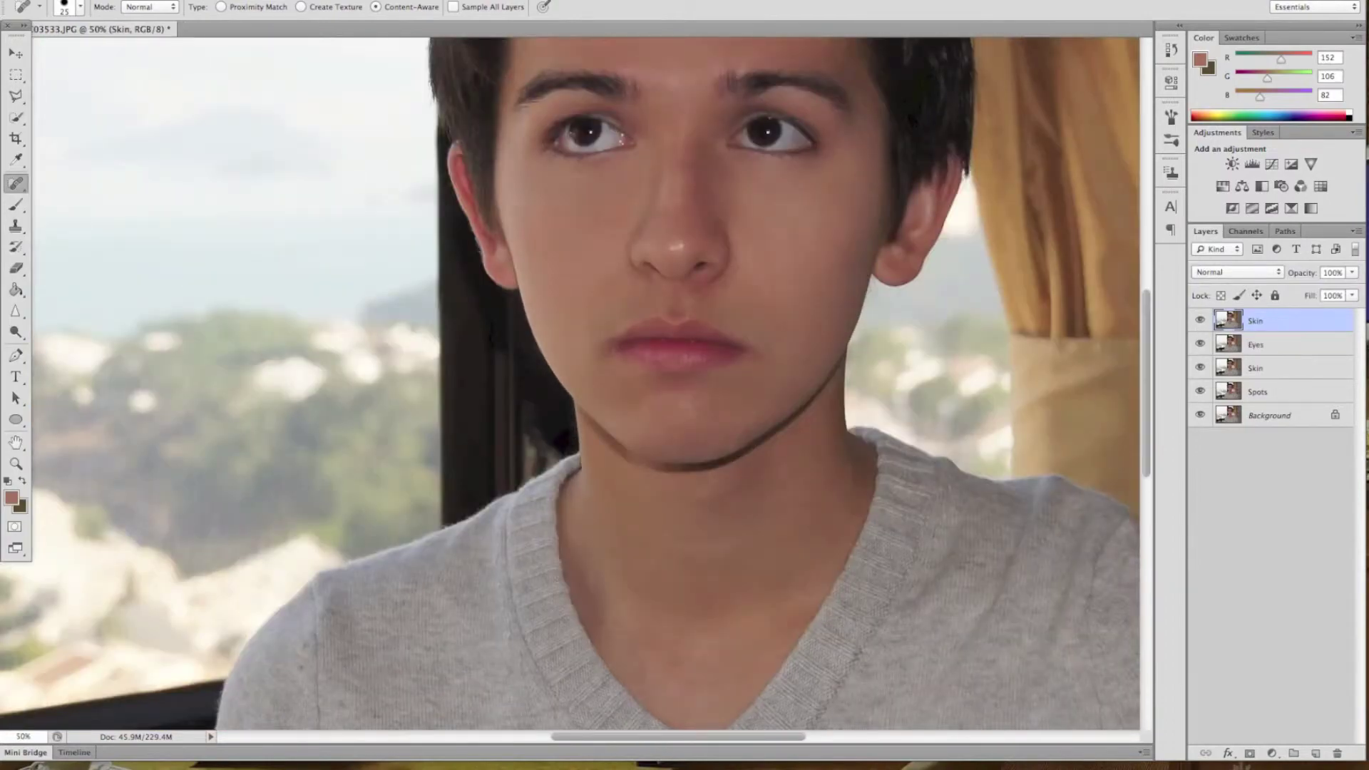
Duplicate the Skin layer to start the Nose layer
key("ctrl+j")
scroll(427, 446, "up", 1)
scroll(508, 420, "up", 1)
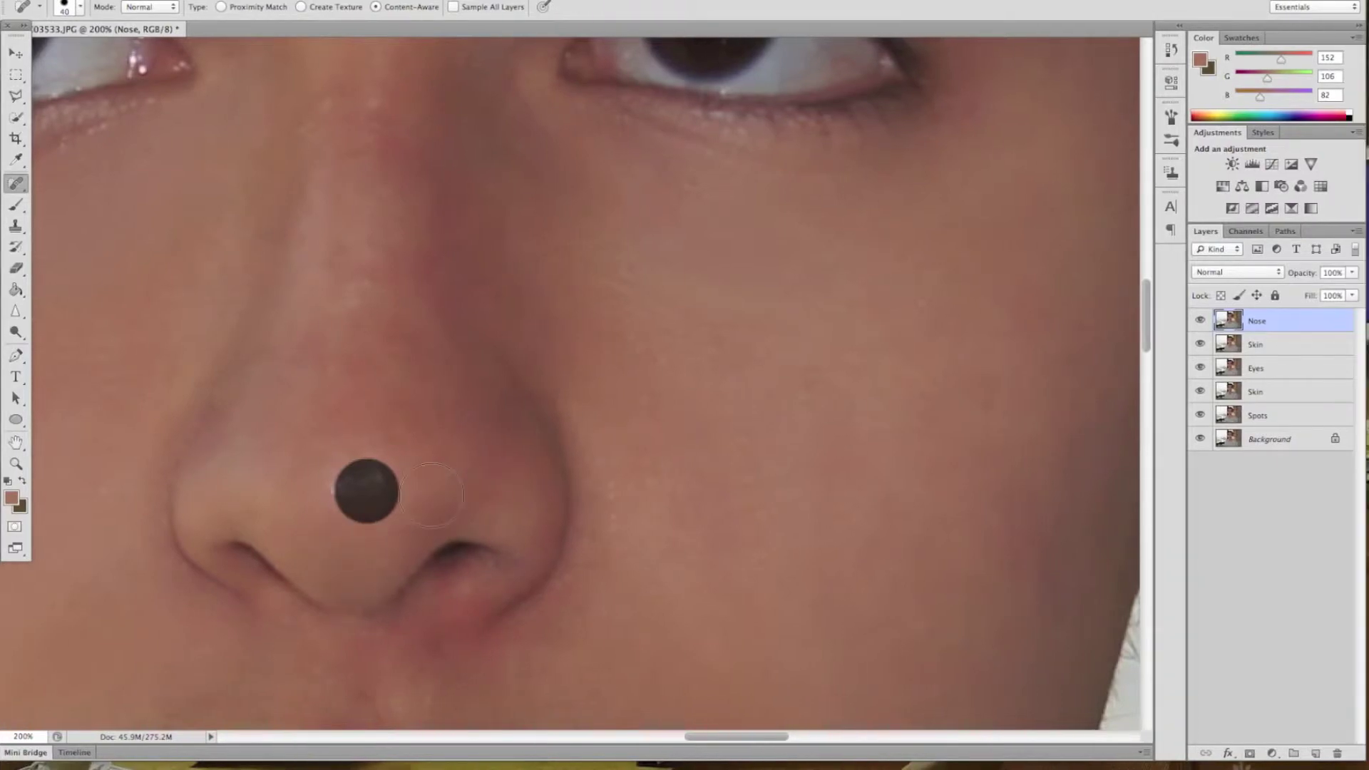
Select the new Mouth layer above the Nose layer
scroll(327, 480, "left", 3)
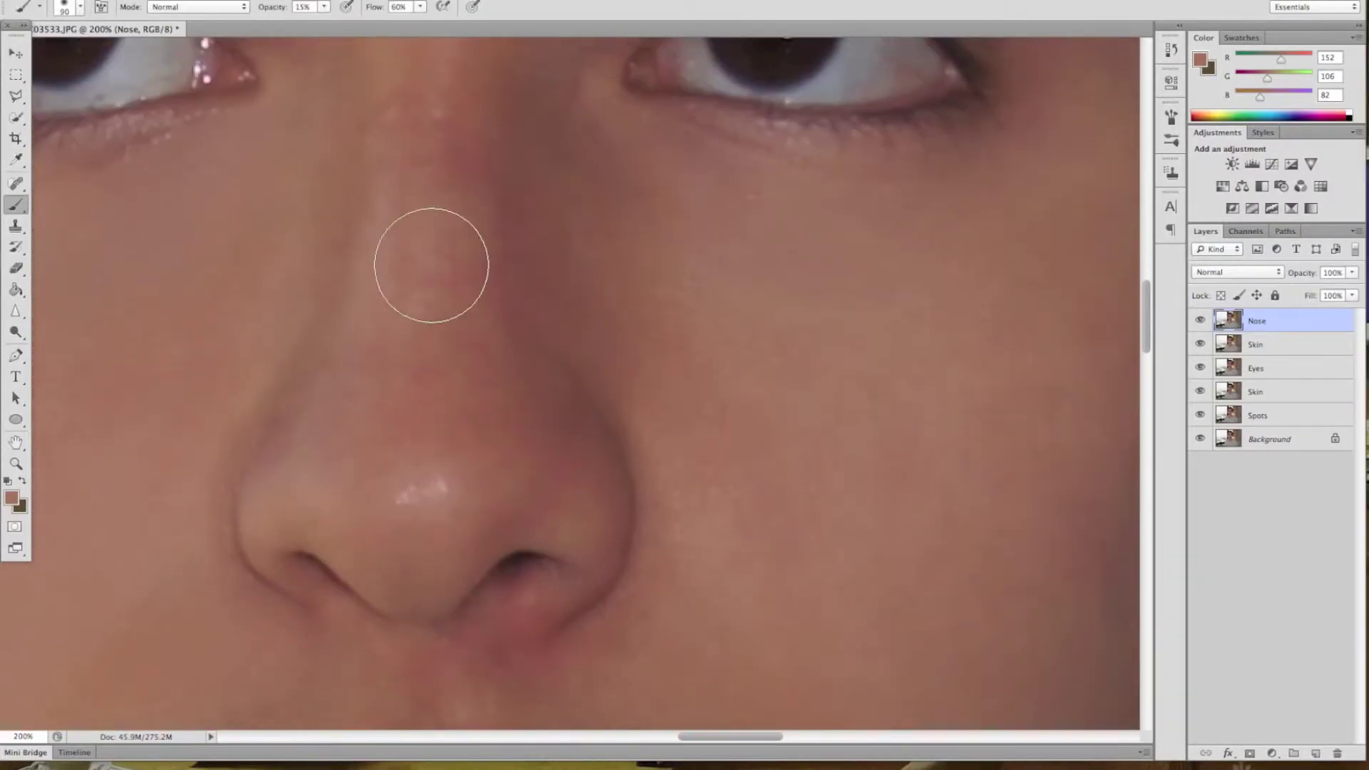
scroll(490, 198, "down", 3)
scroll(298, 348, "down", 2)
scroll(464, 324, "down", 2)
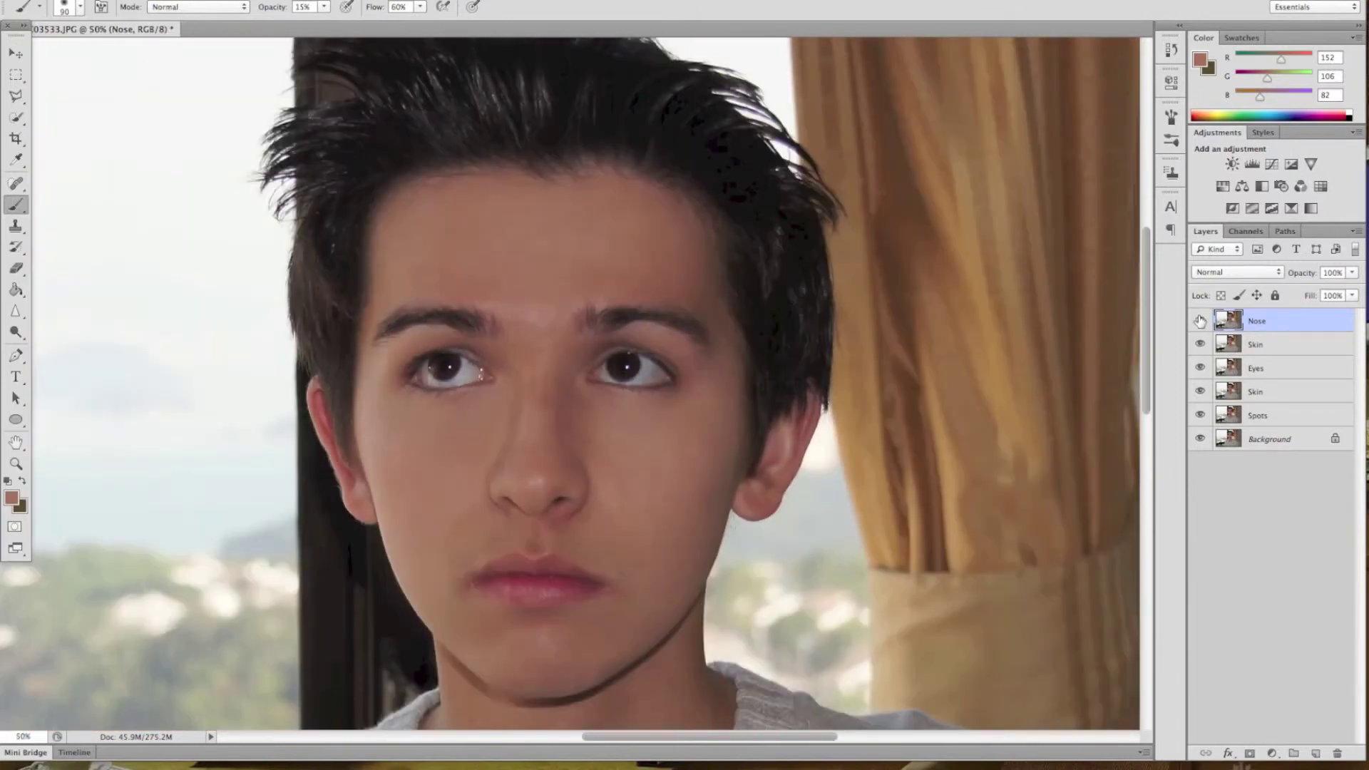
scroll(480, 611, "up", 2)
scroll(480, 611, "up", 2)
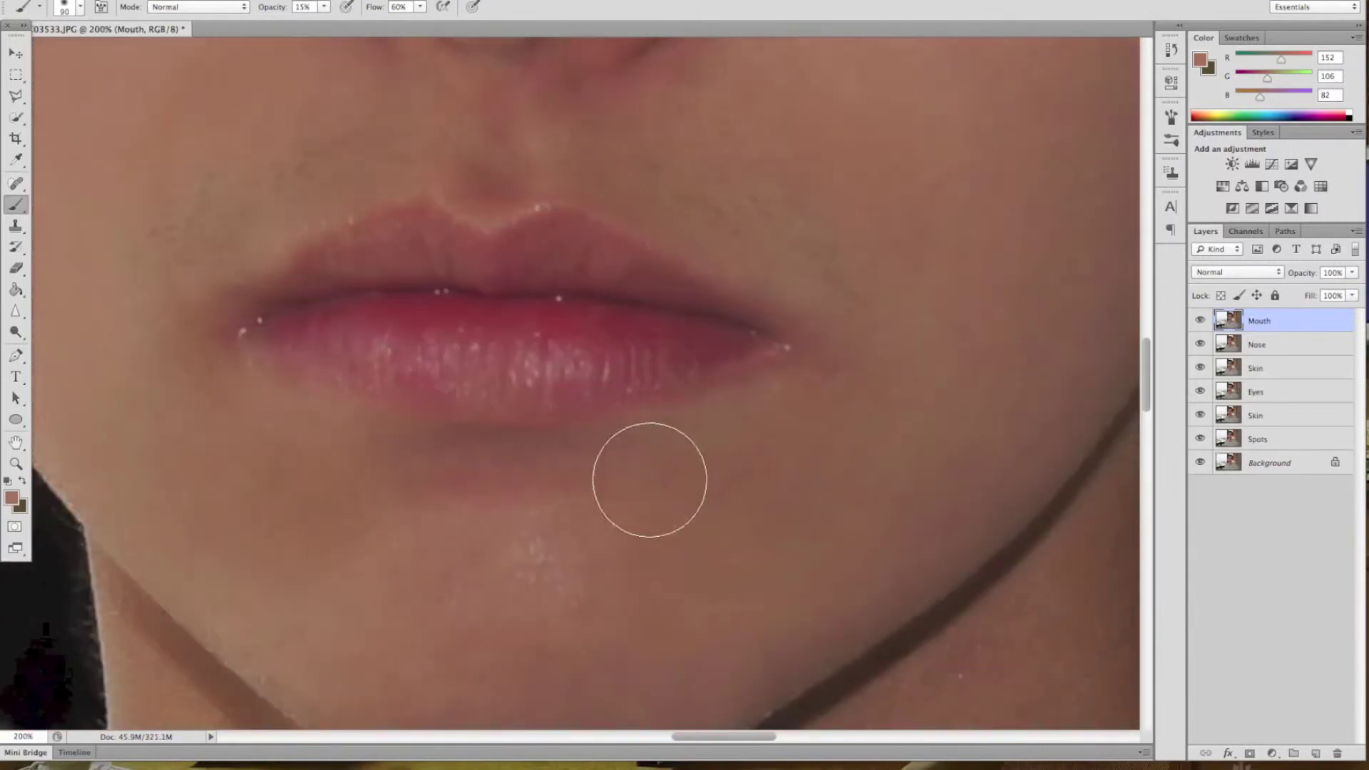
left_click(20, 227)
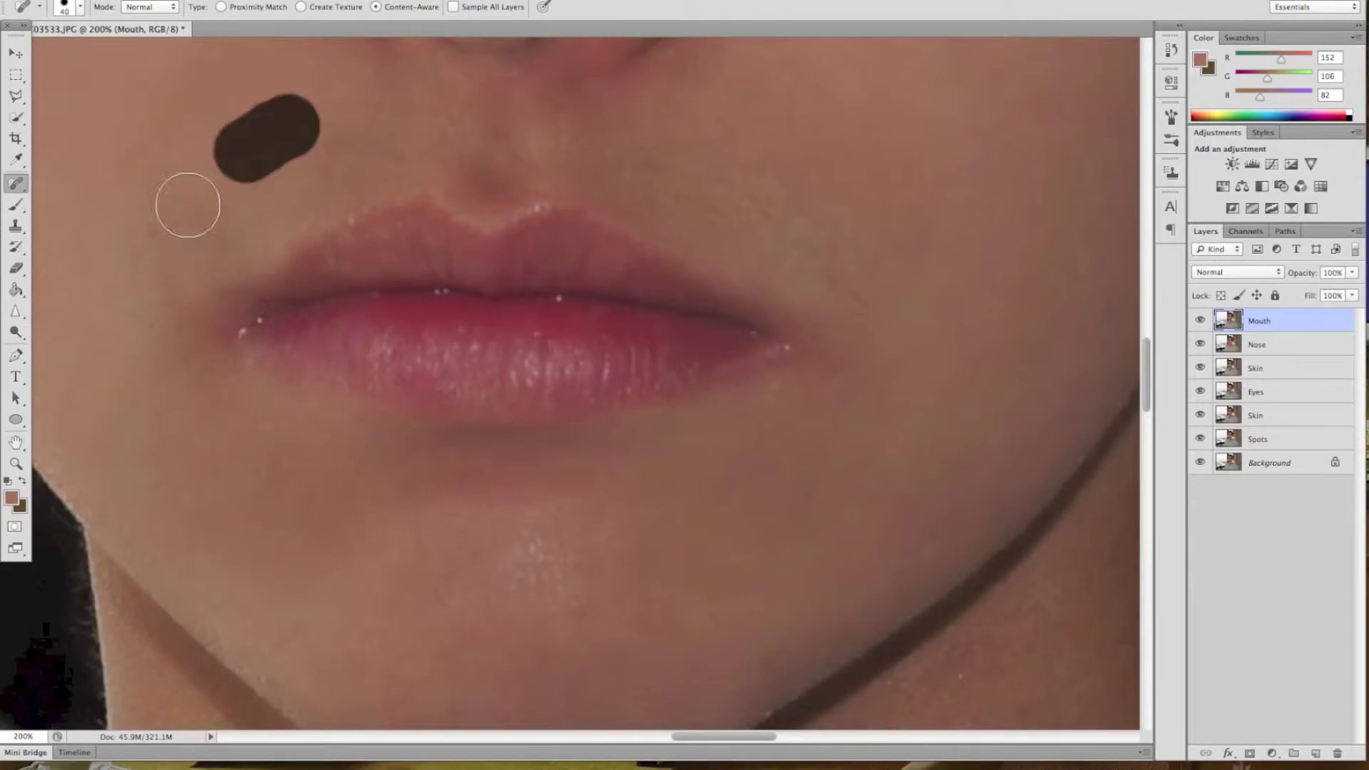
Retouch the lips and surrounding skin with the soft brush, then duplicate the layer
key("b")
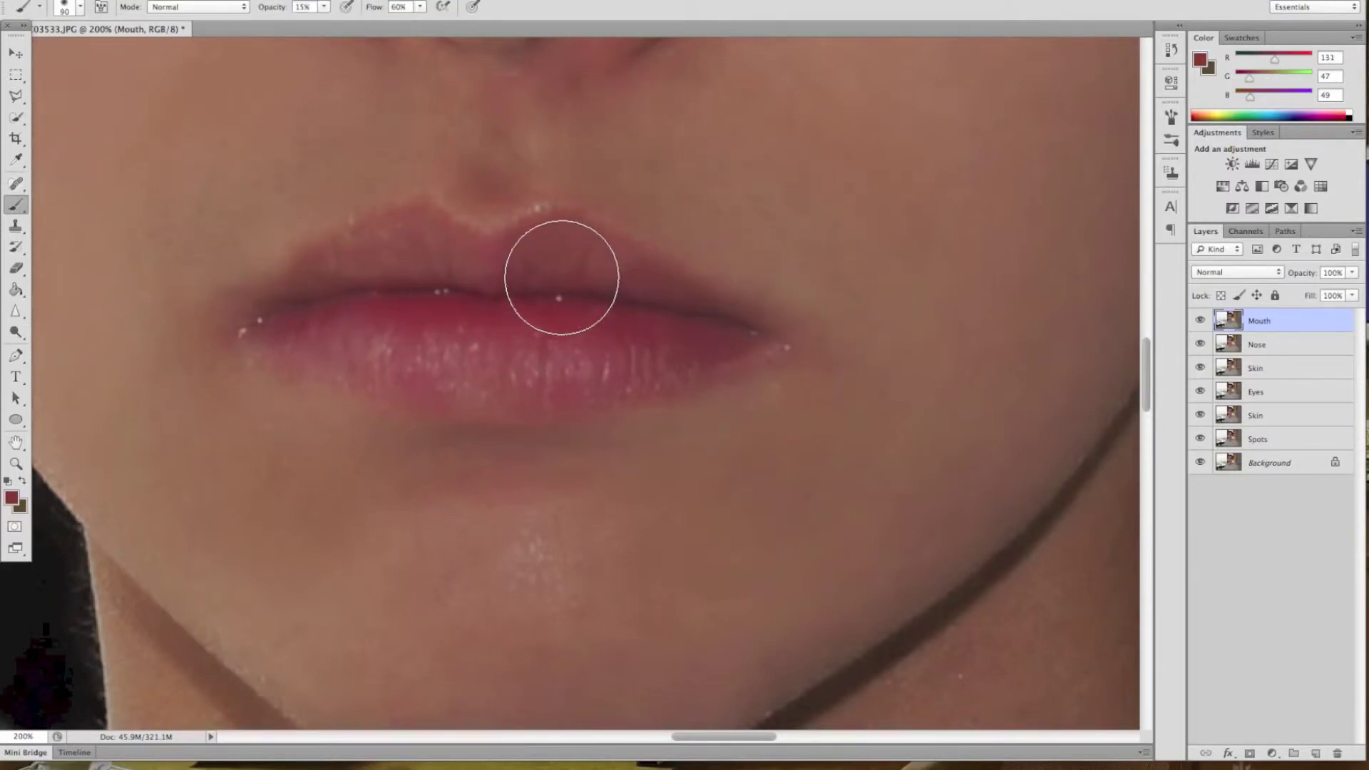
left_click_drag(542, 375, 542, 304)
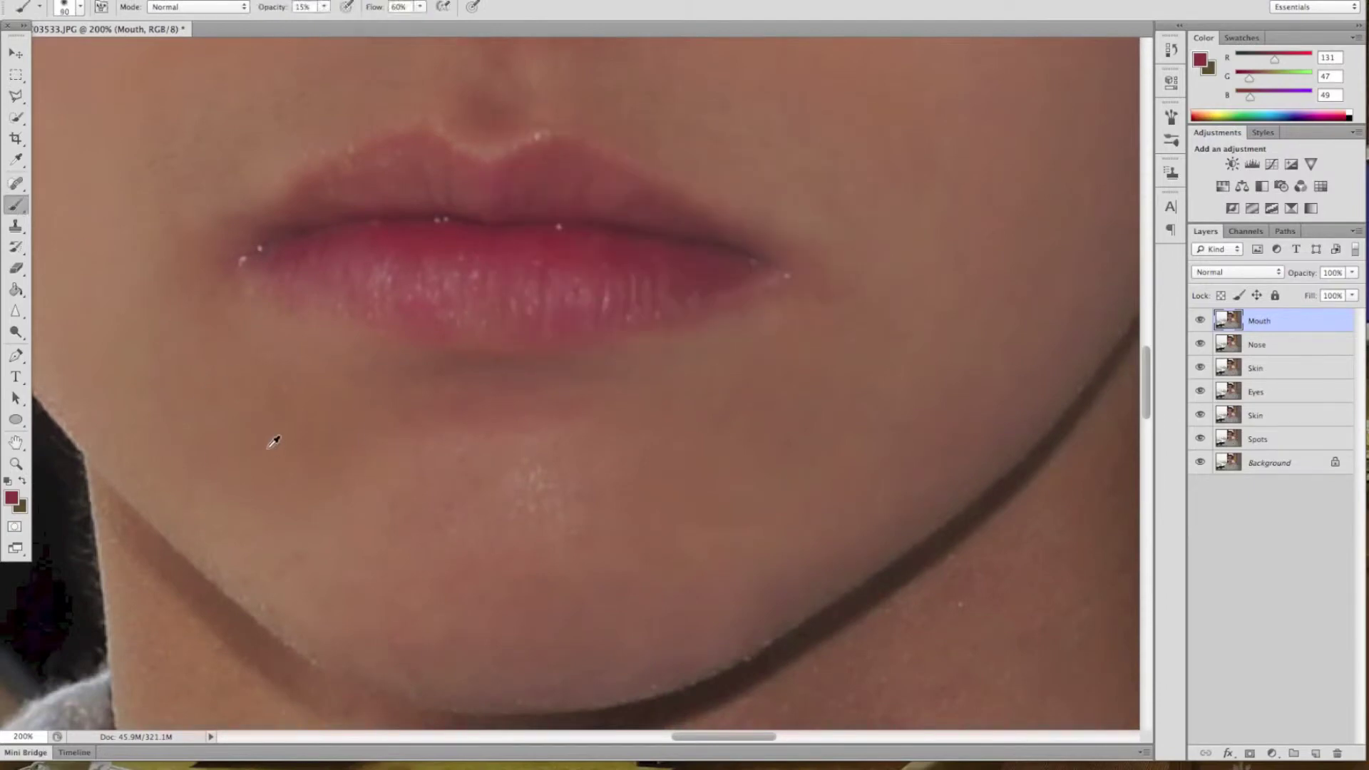
scroll(548, 490, "down", 5)
scroll(864, 299, "up", 1)
scroll(864, 300, "up", 1)
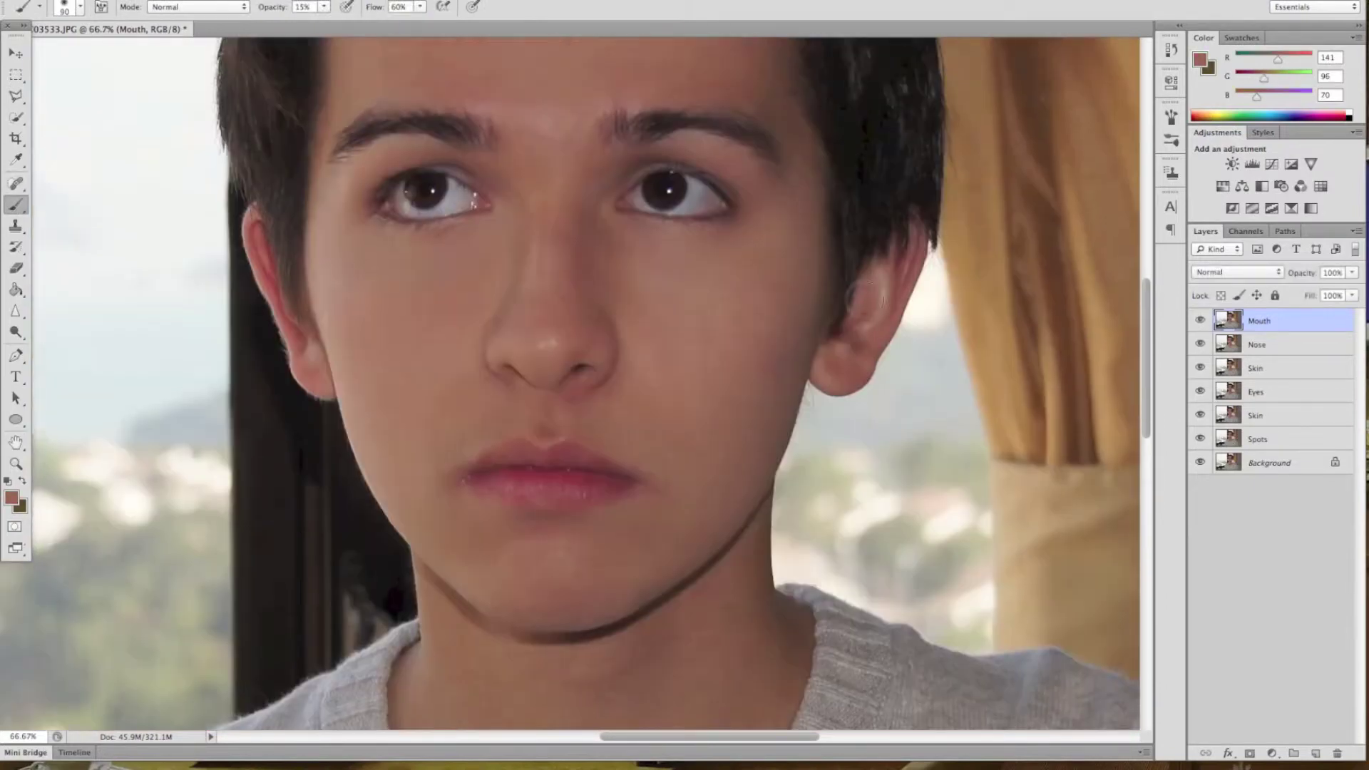
scroll(865, 299, "up", 1)
key("ctrl+j")
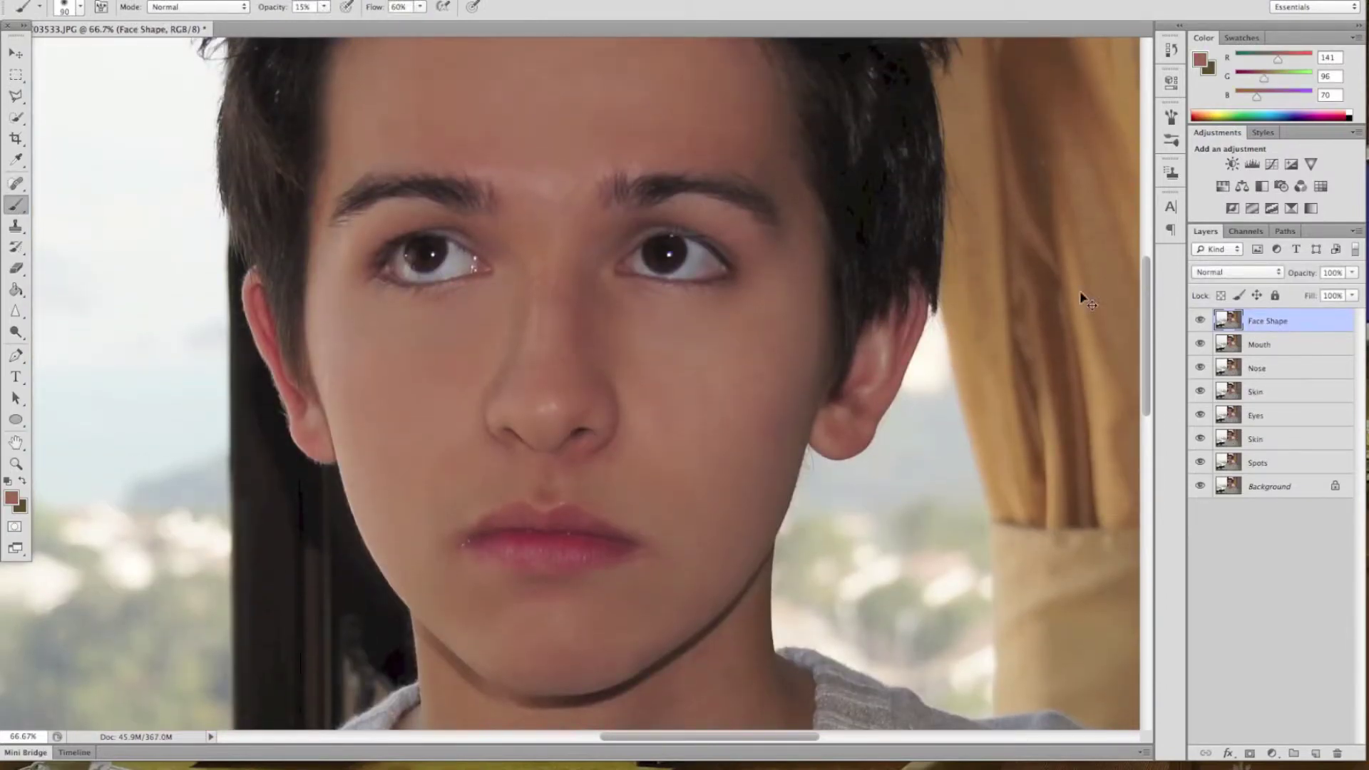
Push the cheeks and jawline inward in Liquify with Forward Warp, resizing the brush as needed
key("ctrl+minus")
key("ctrl+shift+x")
scroll(504, 283, "up", 1)
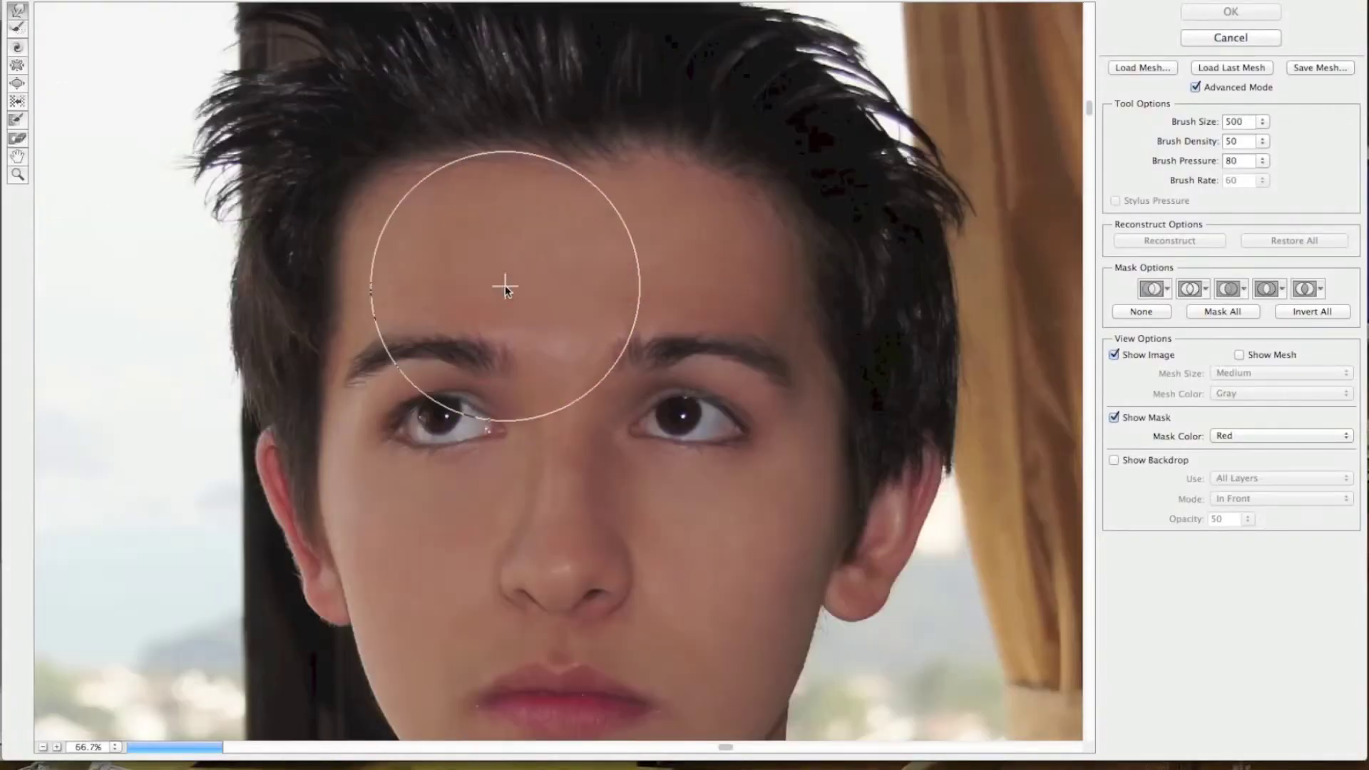
scroll(336, 296, "down", 3)
scroll(279, 397, "up", 3)
scroll(871, 456, "down", 5)
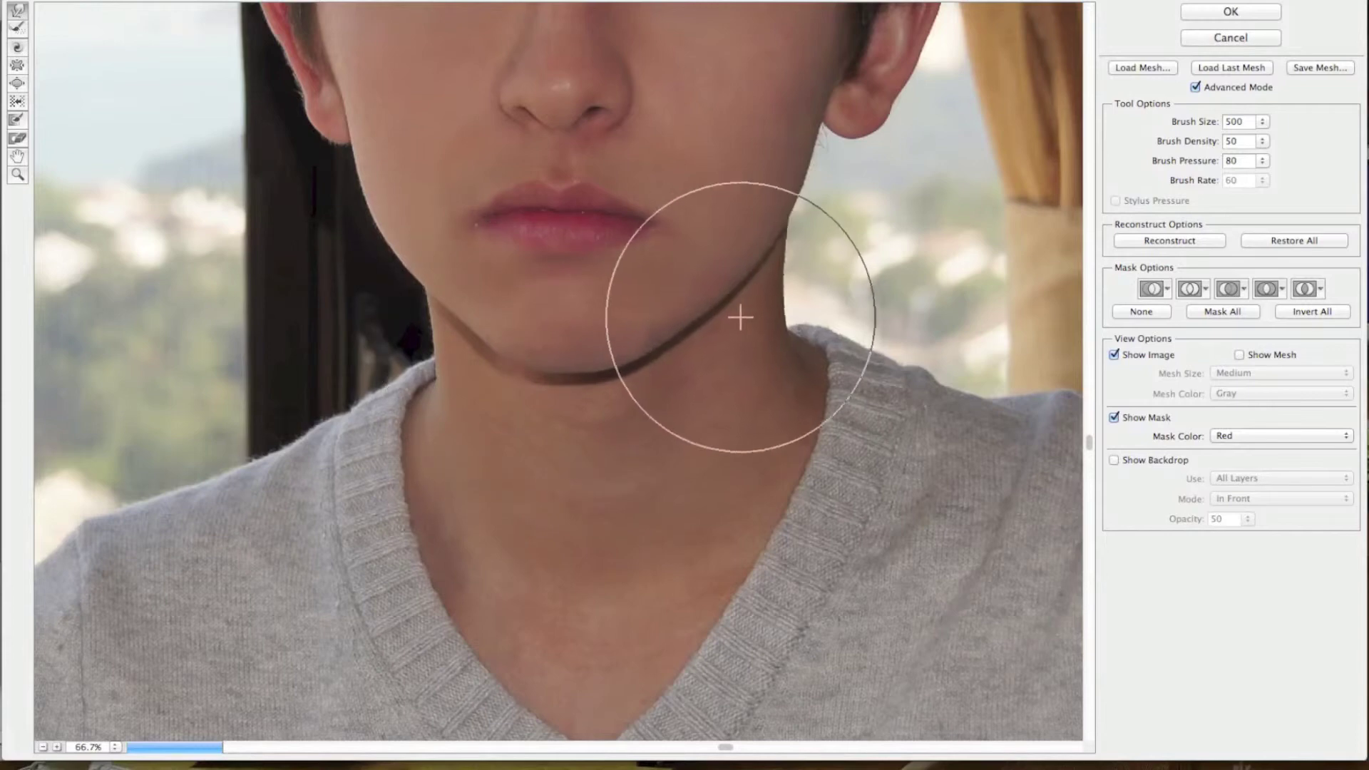
key("bracketleft")
key("bracketleft")
key("bracketleft")
scroll(620, 235, "up", 2)
scroll(614, 287, "up", 1)
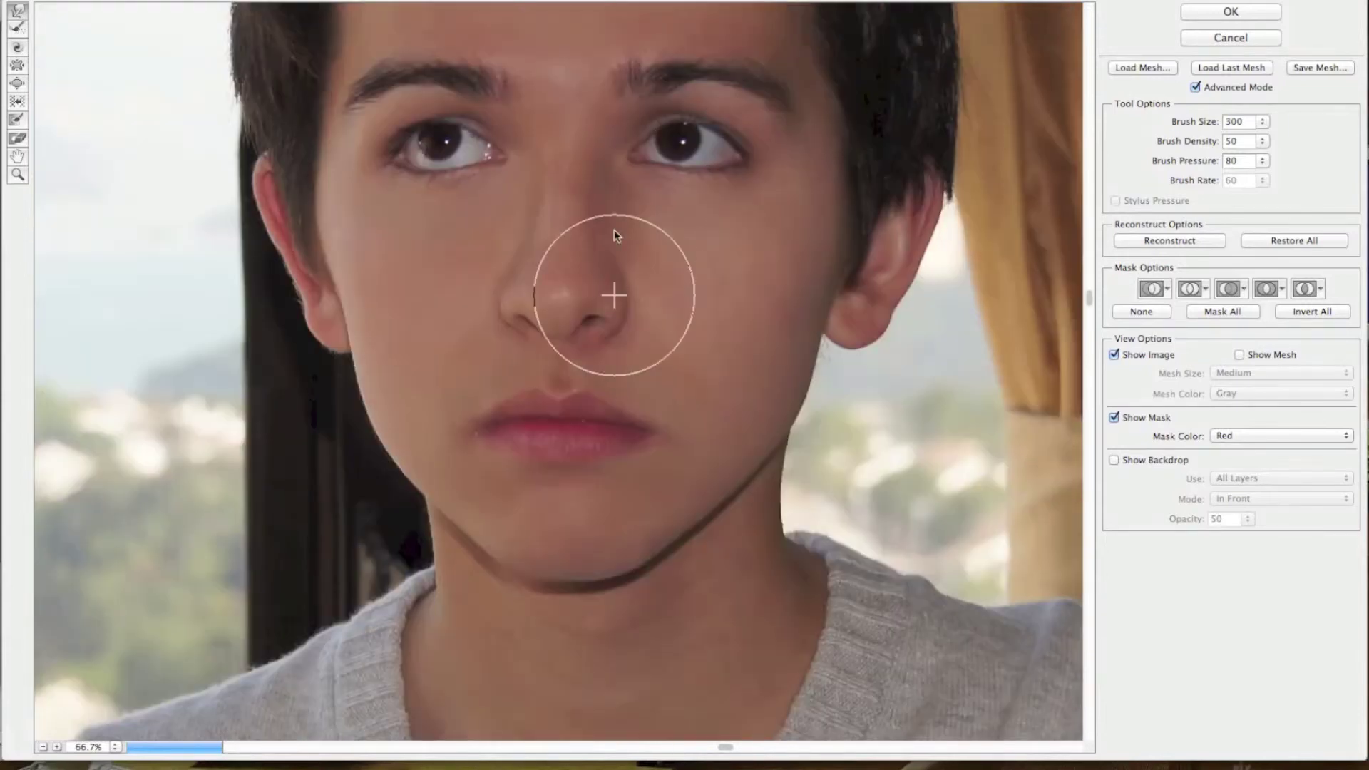
key("bracketright")
key("bracketright")
key("bracketright")
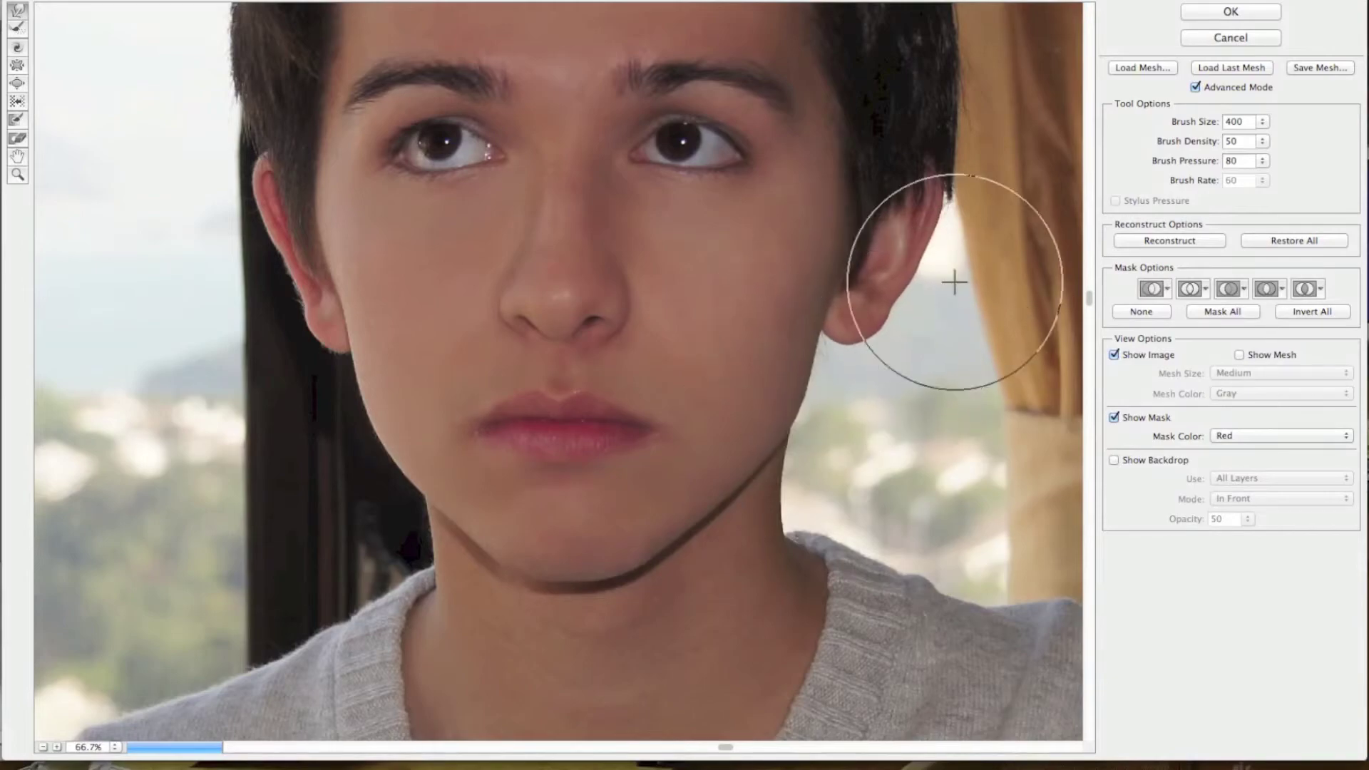
scroll(835, 200, "up", 2)
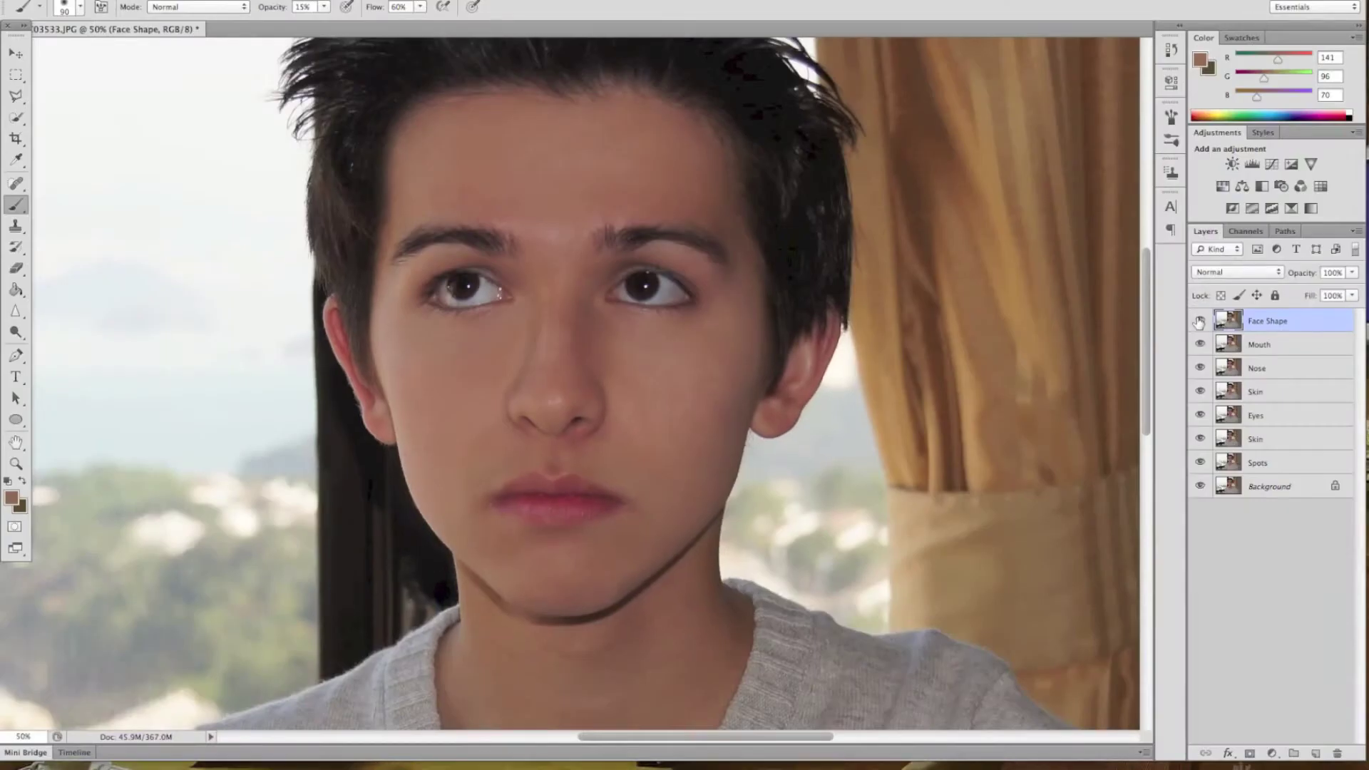
Duplicate Face Shape as Contour and add a Hue/Saturation layer at -100 saturation
key("ctrl+j")
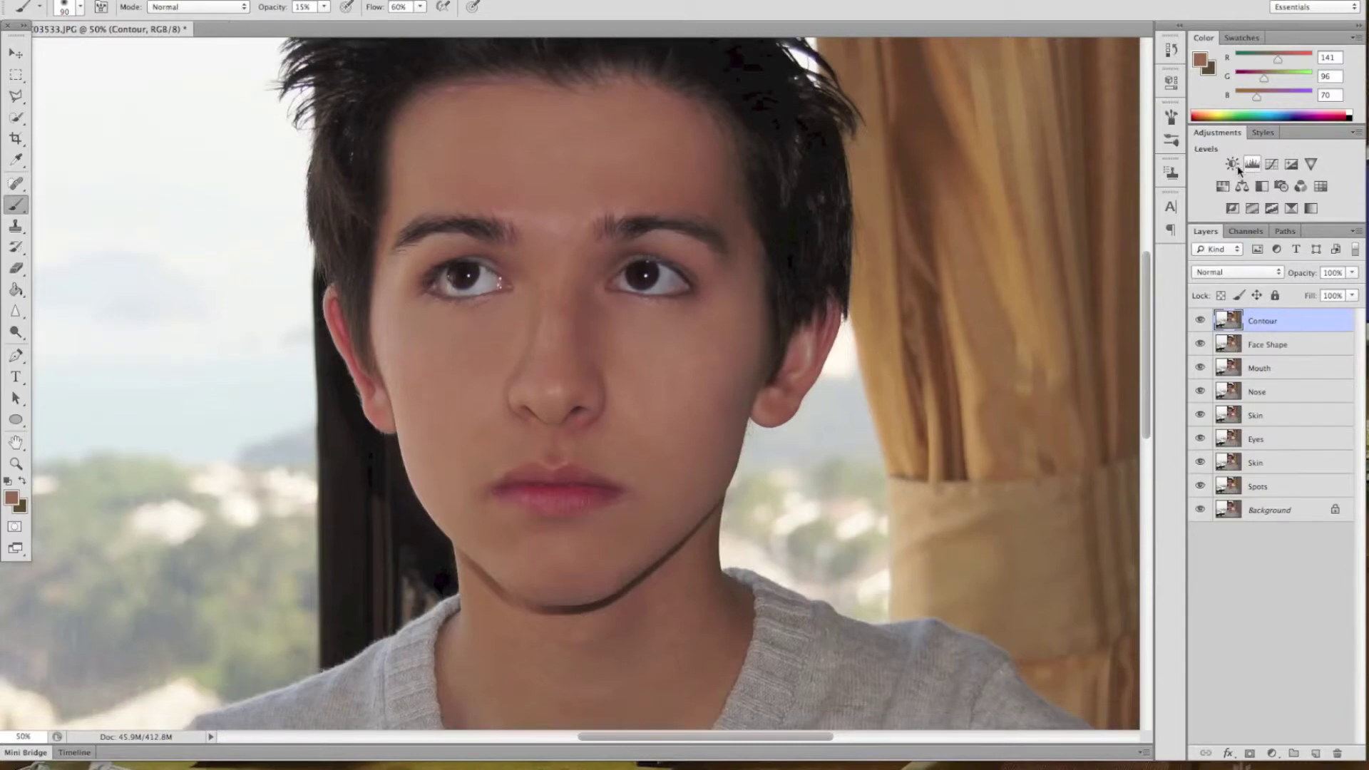
left_click(1222, 186)
left_click_drag(1032, 212, 935, 213)
Burn shadows along the cheeks and jawline on the Contour layer
key("v")
key("ctrl+plus")
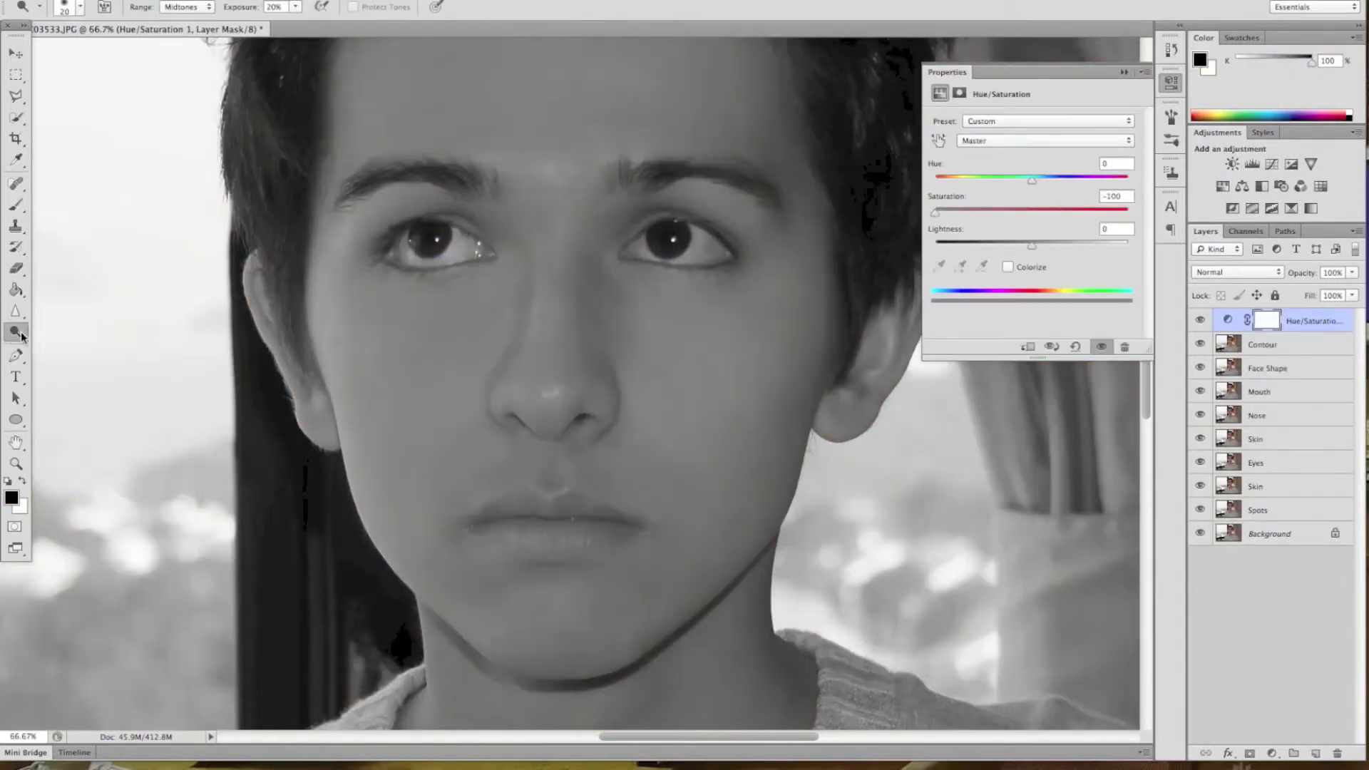
left_click_drag(21, 337, 71, 356)
scroll(342, 408, "up", 3)
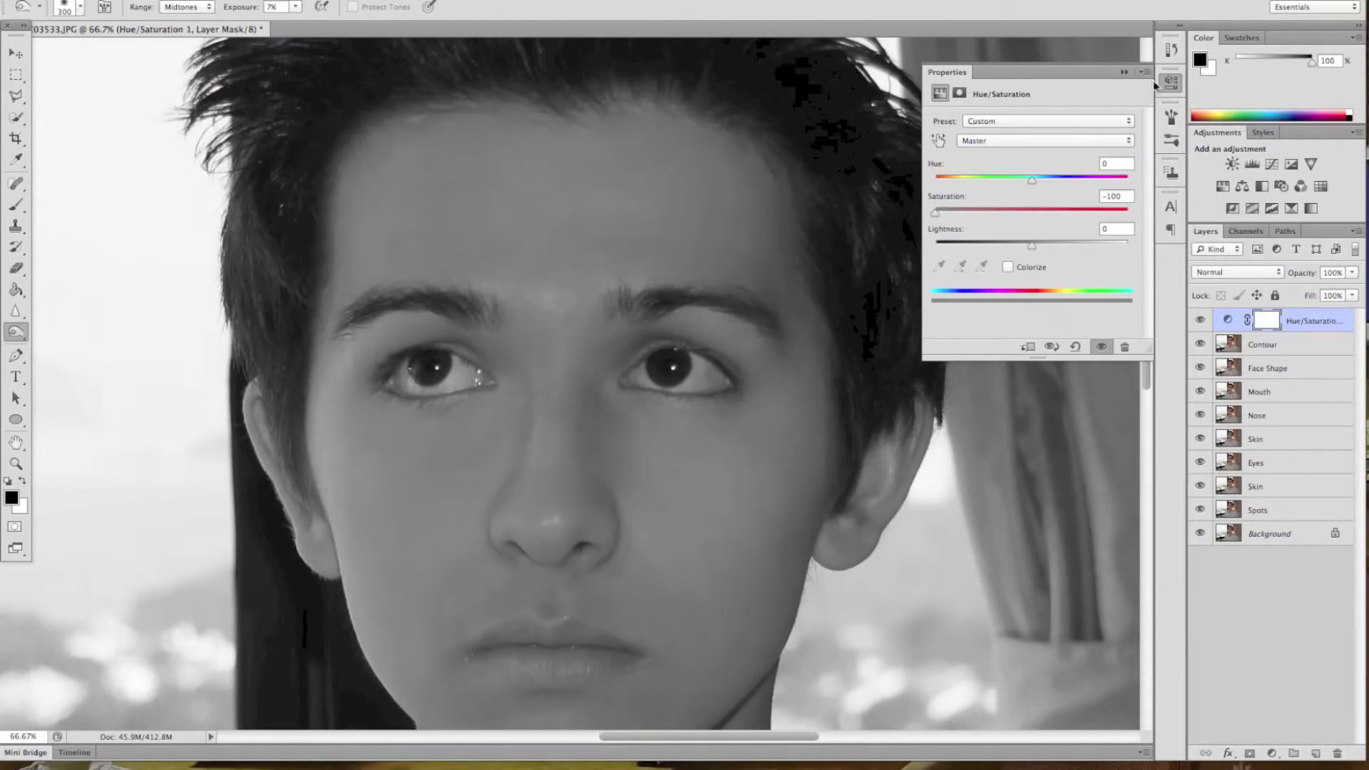
left_click(428, 160)
scroll(355, 480, "down", 4)
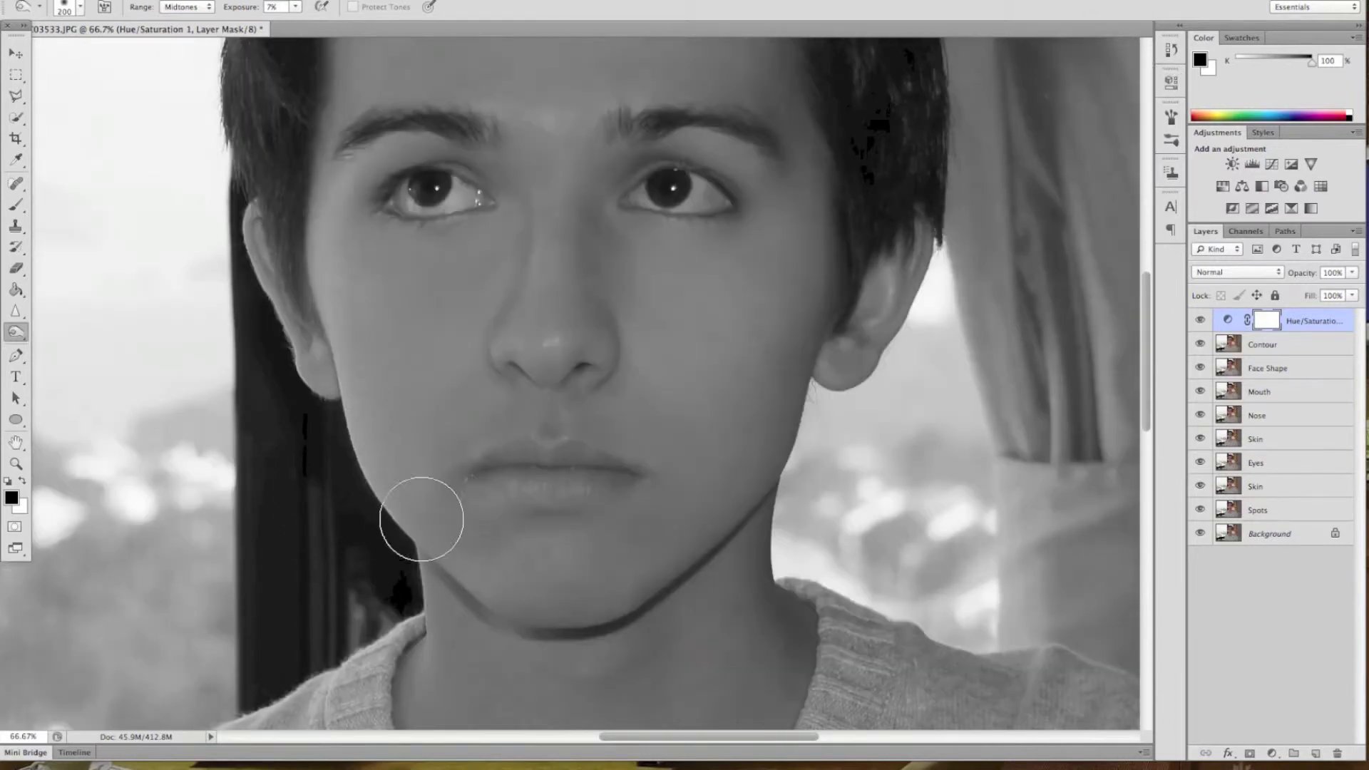
key("alt+bracketleft")
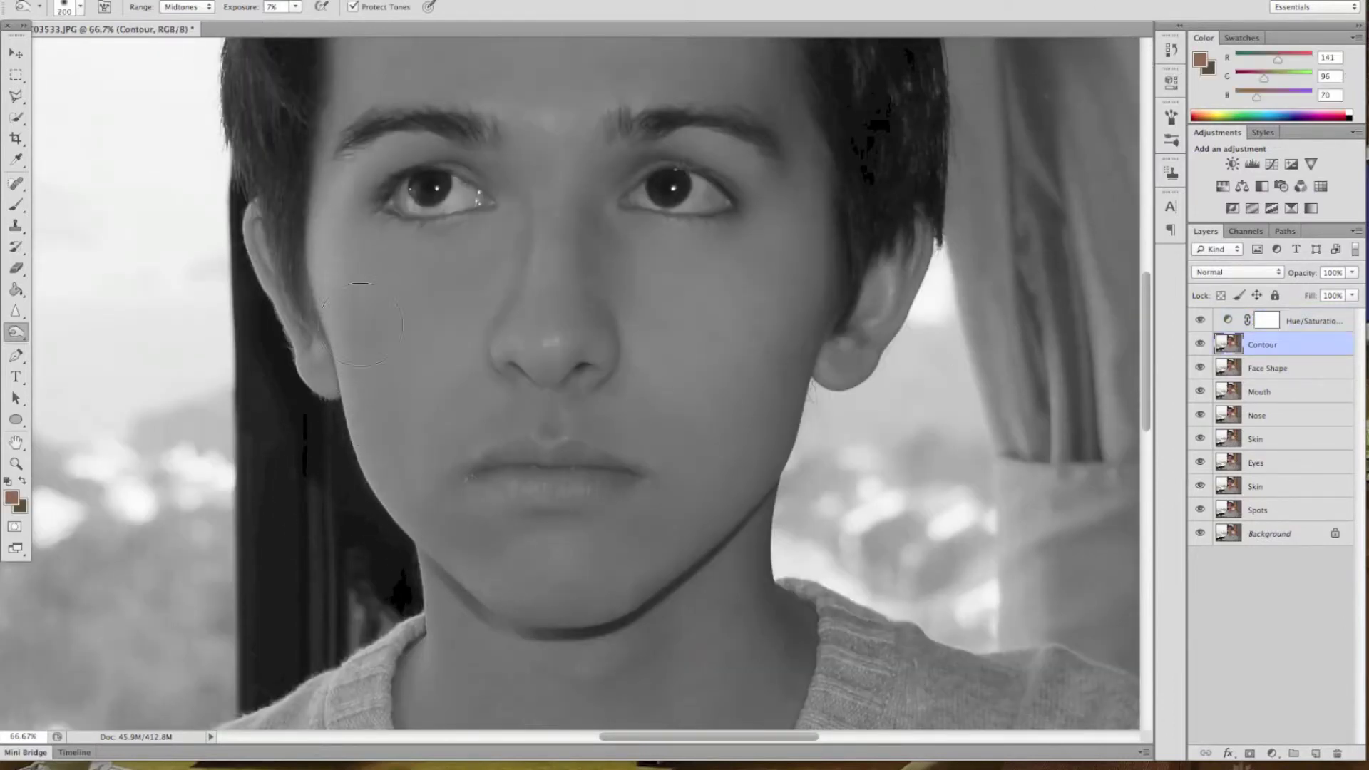
scroll(345, 474, "up", 2)
scroll(776, 252, "down", 6)
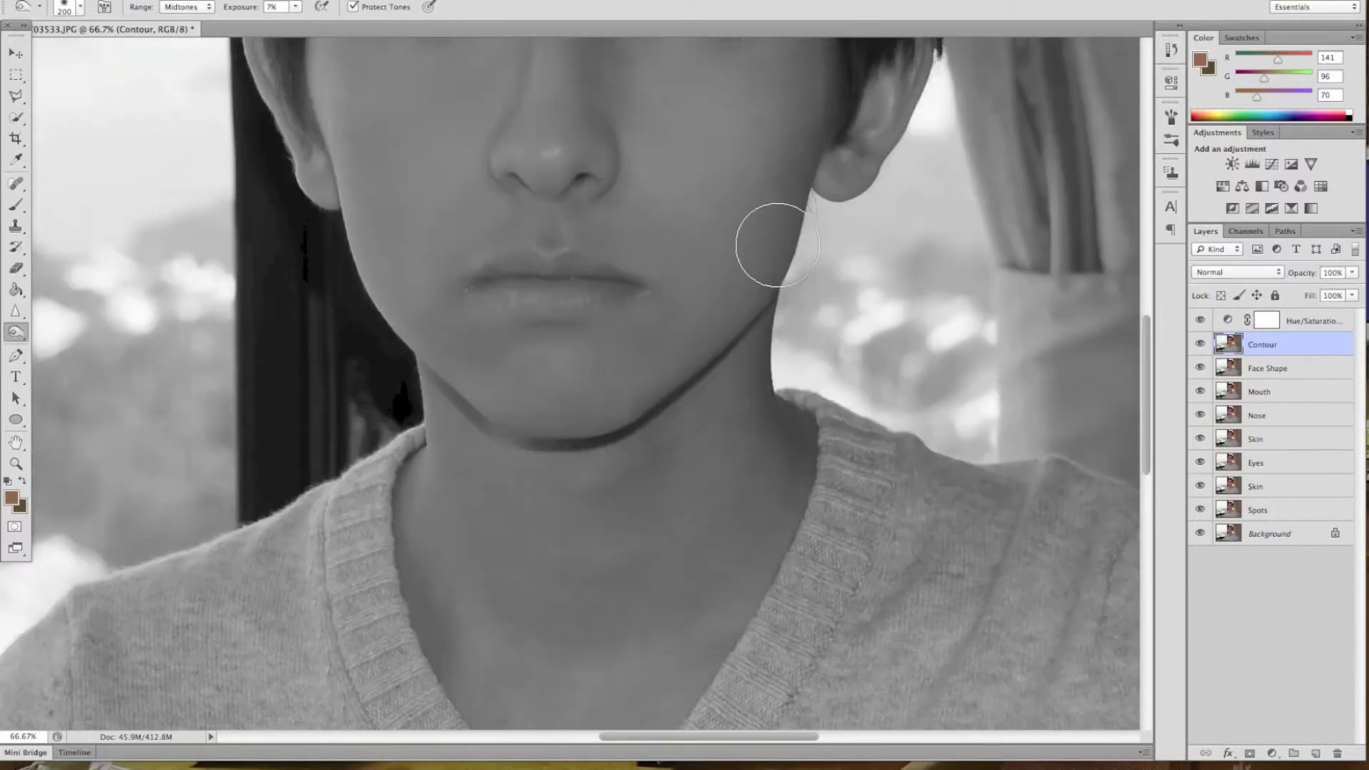
scroll(511, 400, "up", 6)
scroll(367, 508, "down", 1)
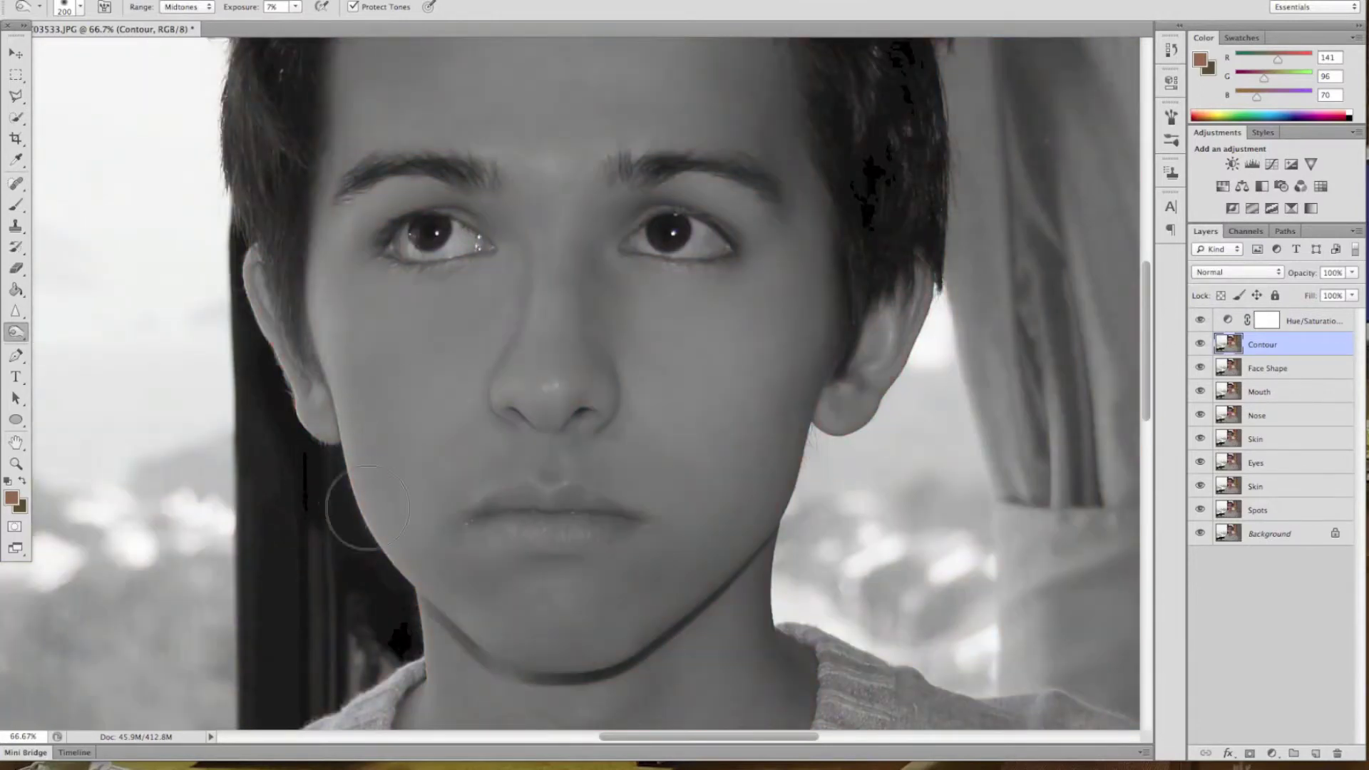
scroll(329, 244, "up", 5)
scroll(821, 513, "down", 4)
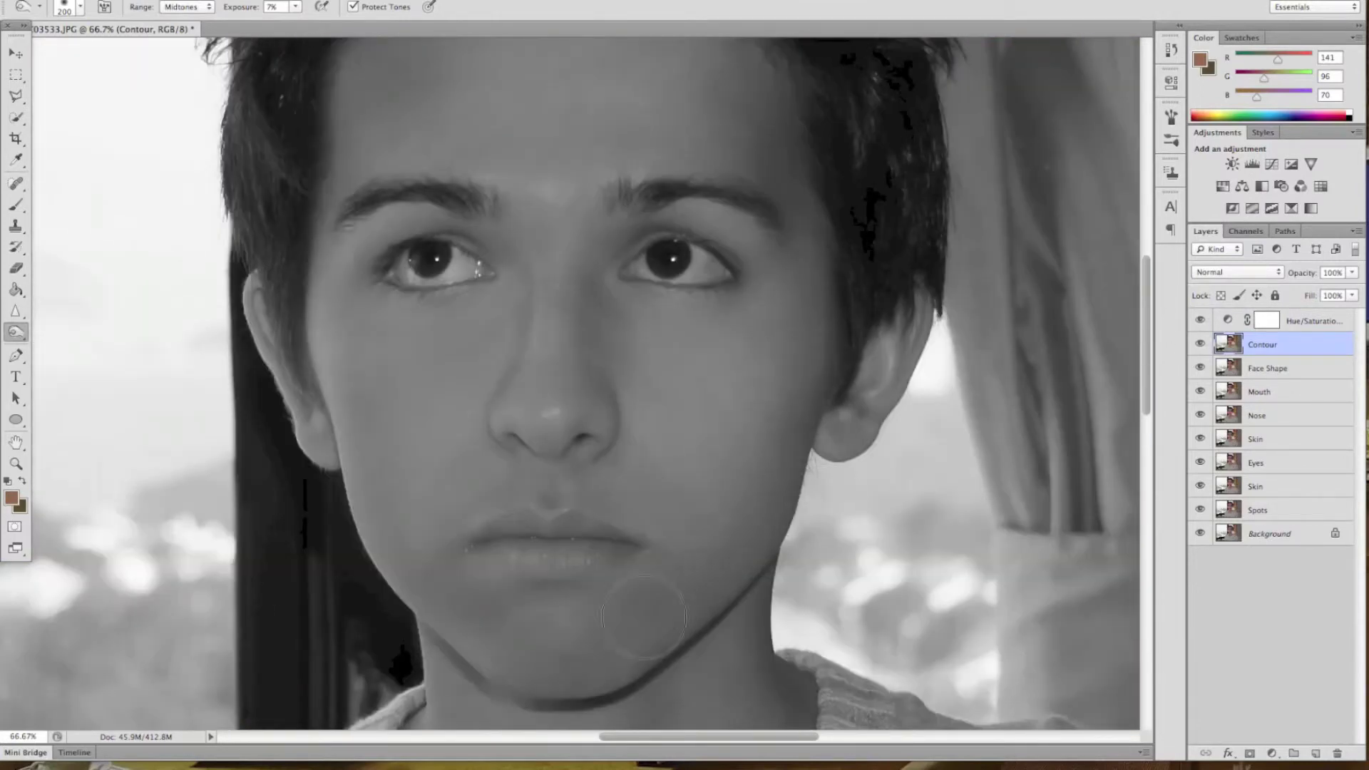
Hide the Hue/Saturation layer and alternate dodging and burning while reviewing the whole face
left_click(1201, 319)
key("ctrl+minus")
left_click_drag(16, 332, 57, 330)
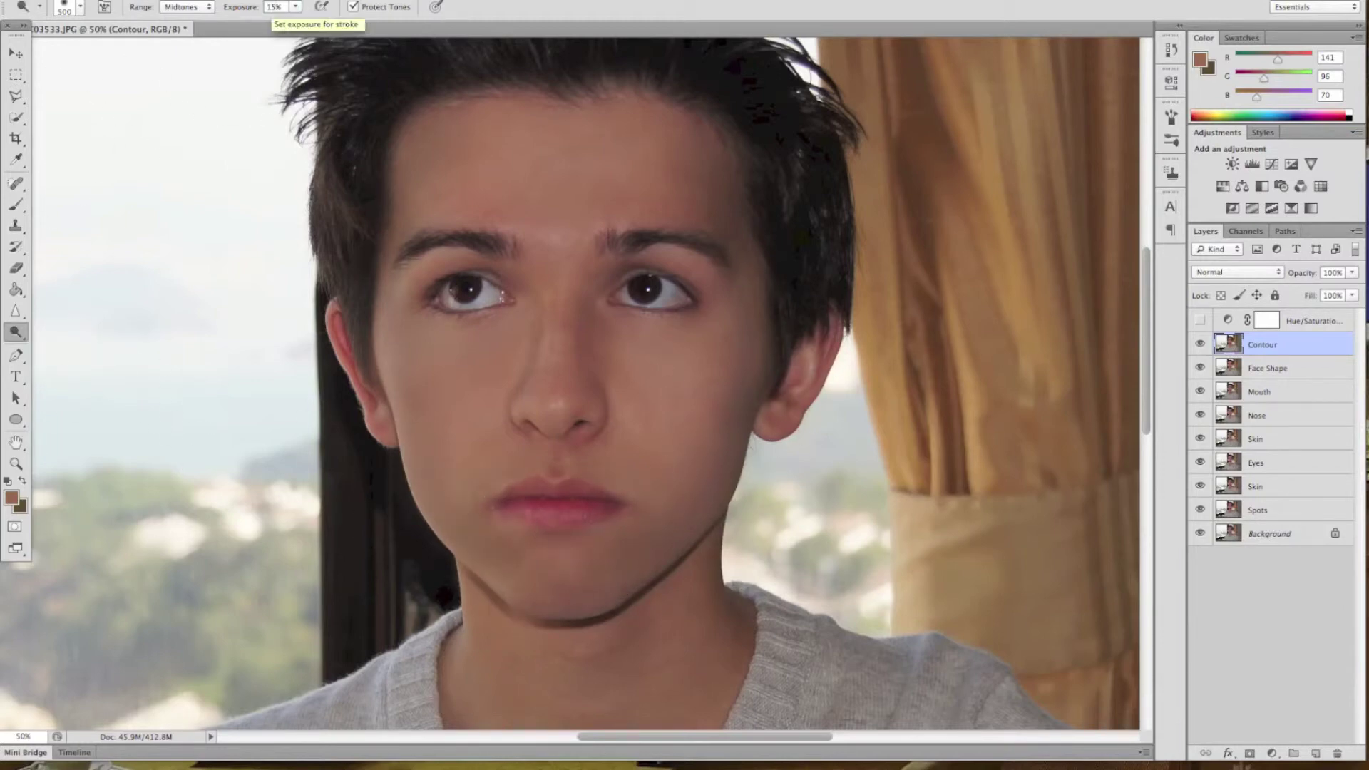
left_click_drag(16, 332, 57, 345)
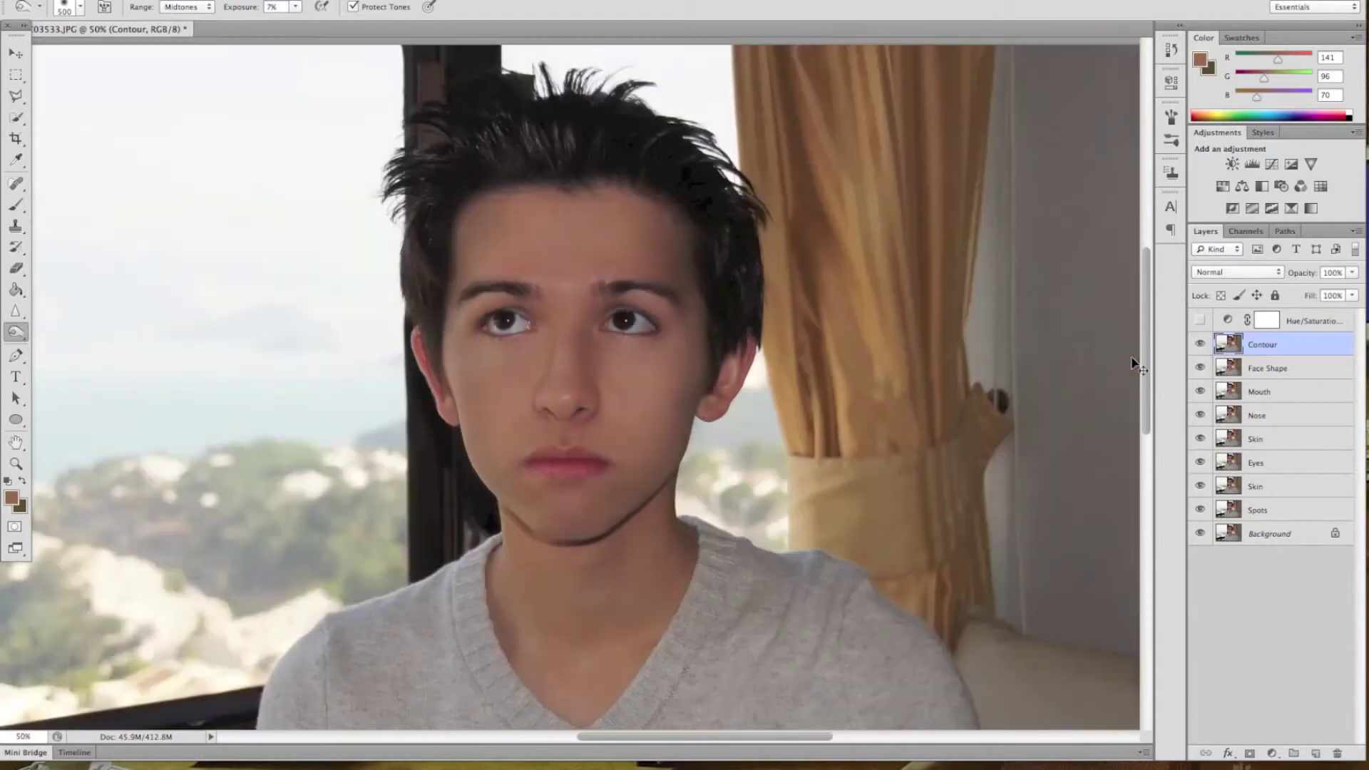
Select the Dodge tool again with a larger brush and lower exposure
left_click_drag(15, 331, 49, 333)
key("bracketright")
key("bracketright")
key("bracketright")
key("0")
key("4")
key("bracketright")
key("bracketright")
key("bracketright")
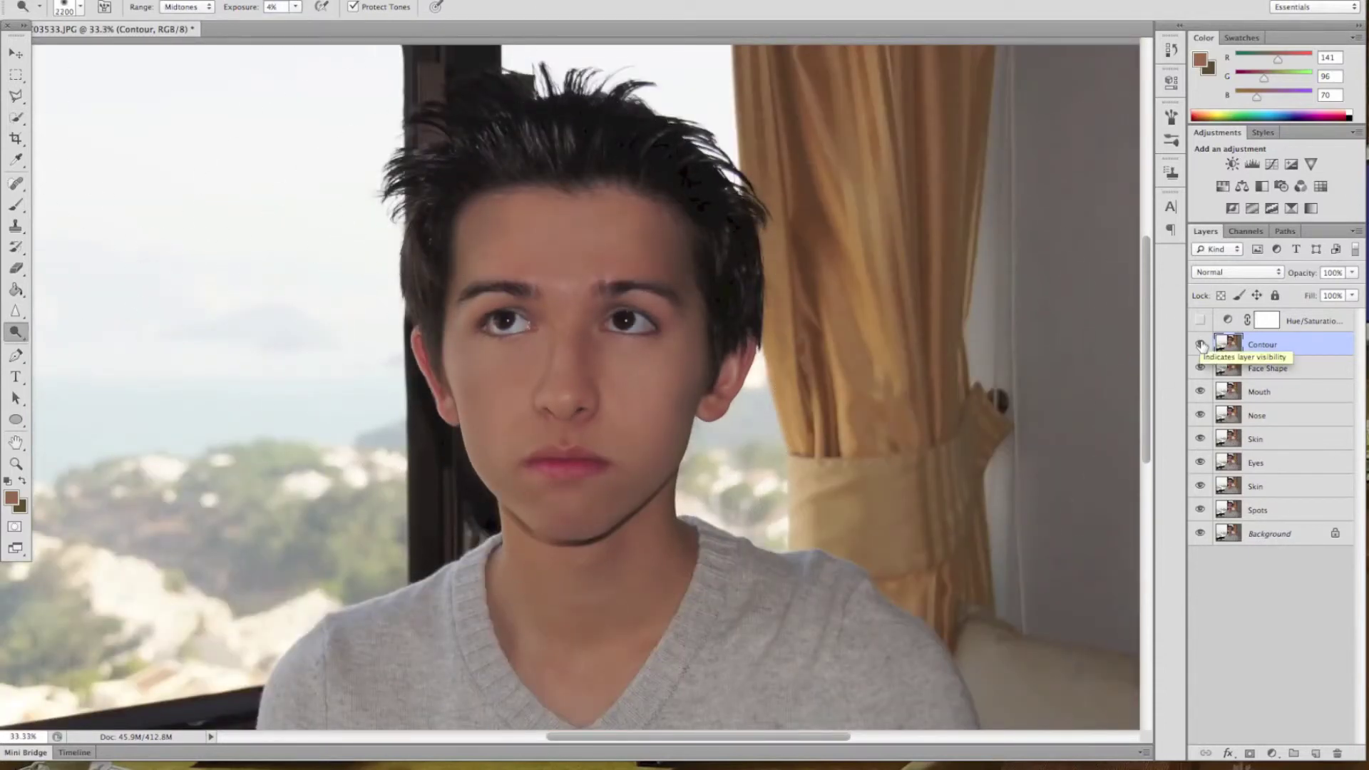
Create a merged copy of the visible layers named 'Eye Glow' at the top of the stack
key("ctrl+plus")
key("ctrl+plus")
key("ctrl+alt+shift+e")
double_click(1264, 345)
type("Eye Glow")
key("Return")
key("ctrl+plus")
key("ctrl+plus")
key("ctrl+plus")
Dodge the irises and eye whites with a small brush, checking greyscale and colour previews
left_click_drag(294, 230, 457, 362)
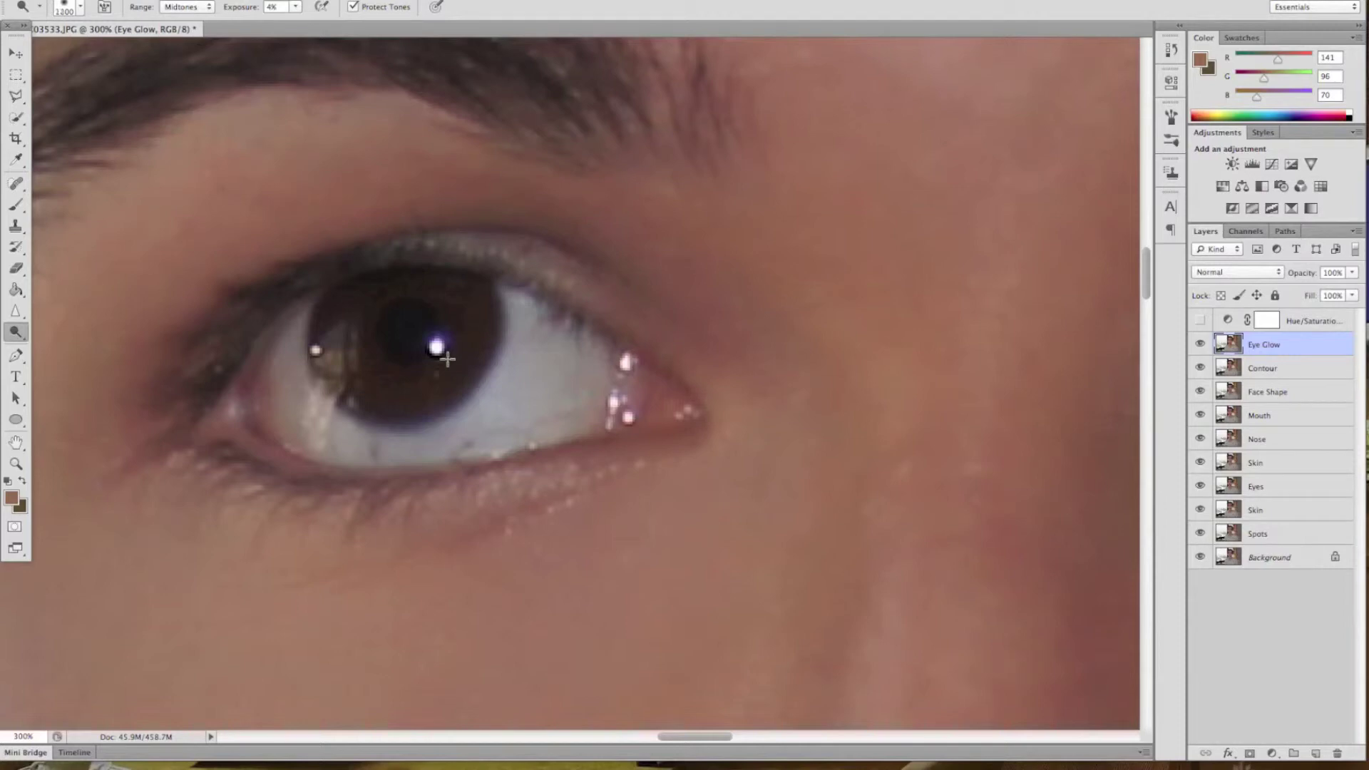
key("bracketleft")
key("bracketleft")
key("bracketleft")
left_click(1200, 321)
key("bracketleft")
key("bracketleft")
key("bracketleft")
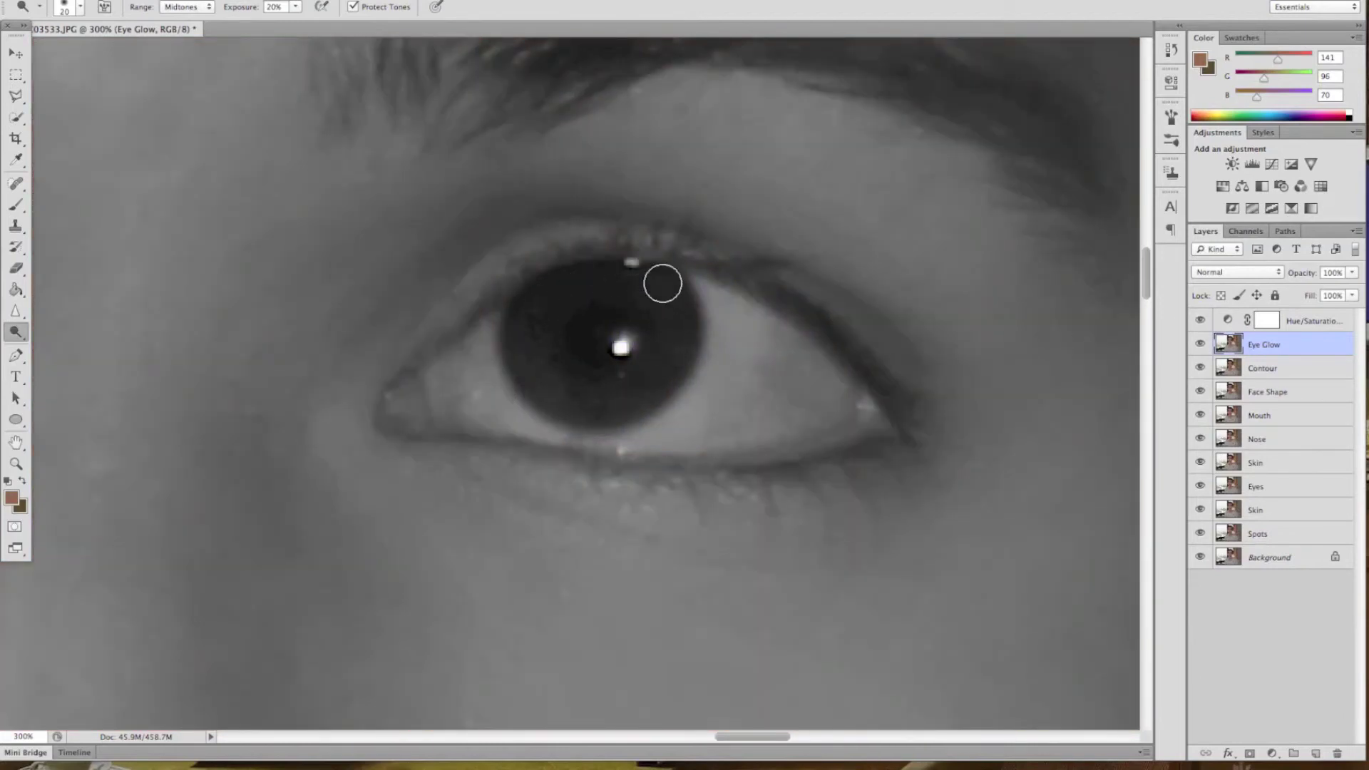
left_click(1200, 320)
left_click(1200, 320)
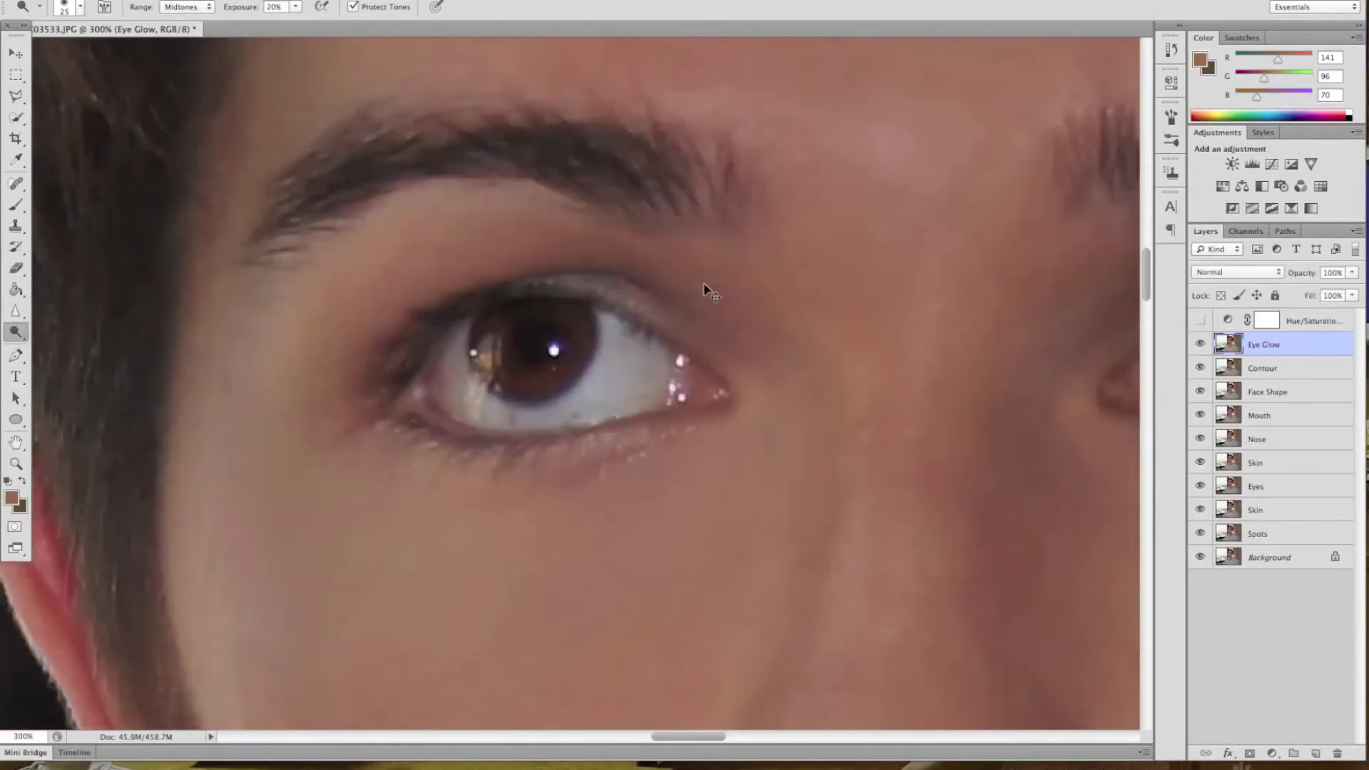
left_click(1200, 344)
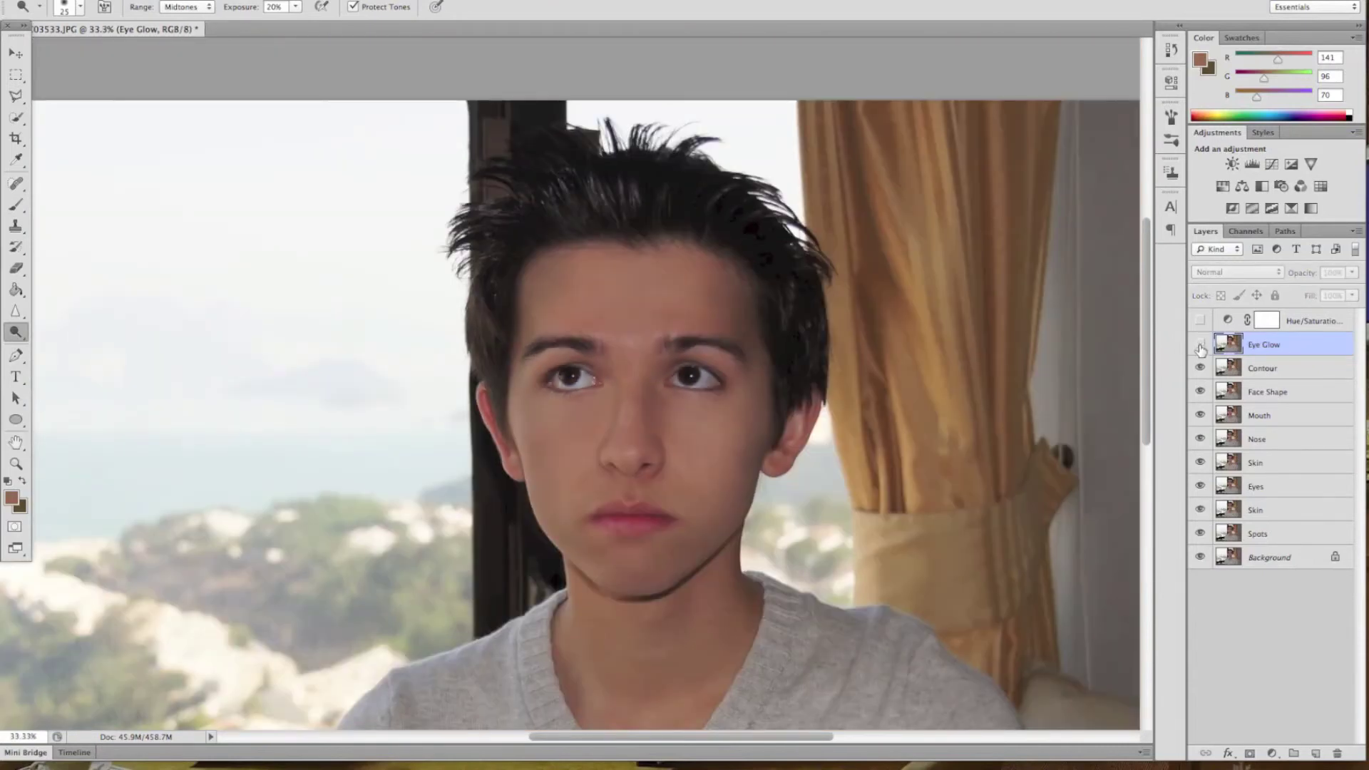
key("ctrl+minus")
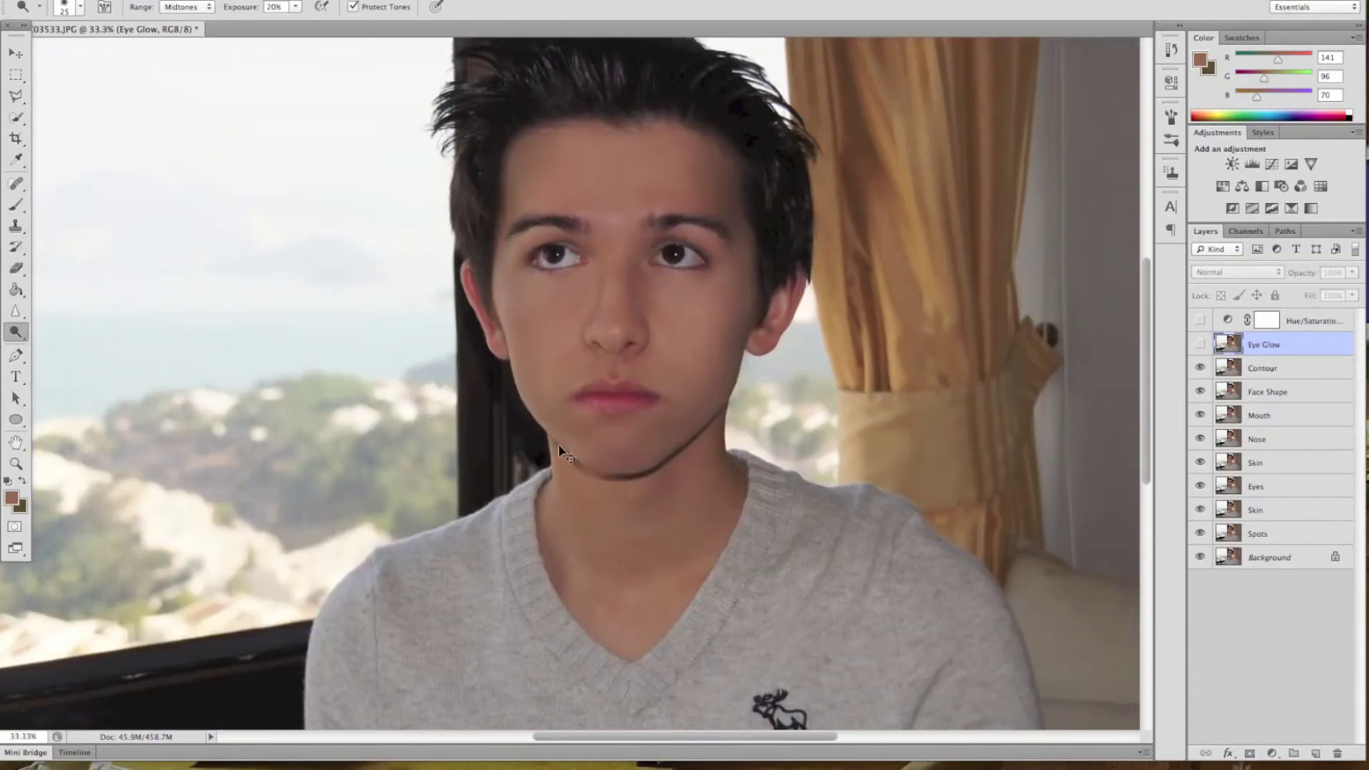
Hide all retouch layers, then re-show Skin, Face Shape, Contour and Eye Glow in turn
left_click(1200, 344)
left_click_drag(1201, 344, 1201, 533)
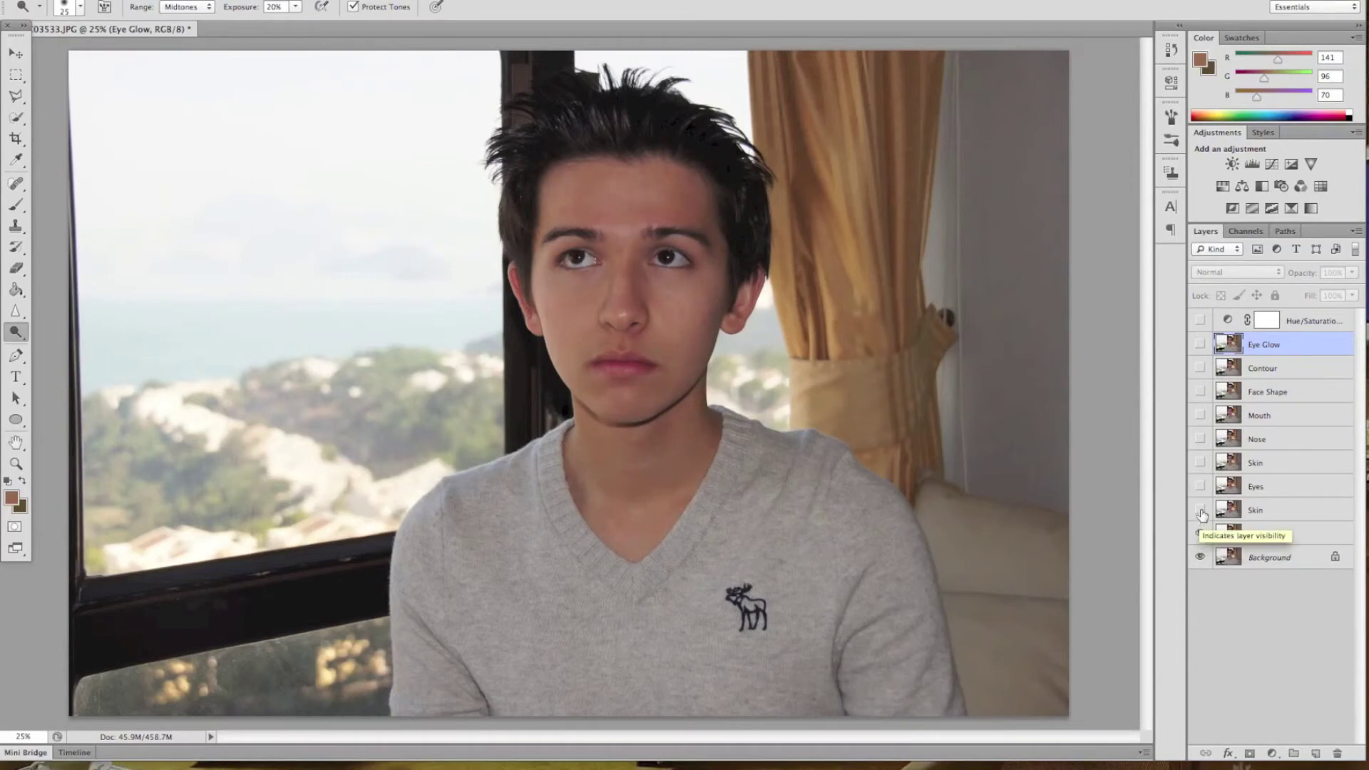
left_click(1200, 511)
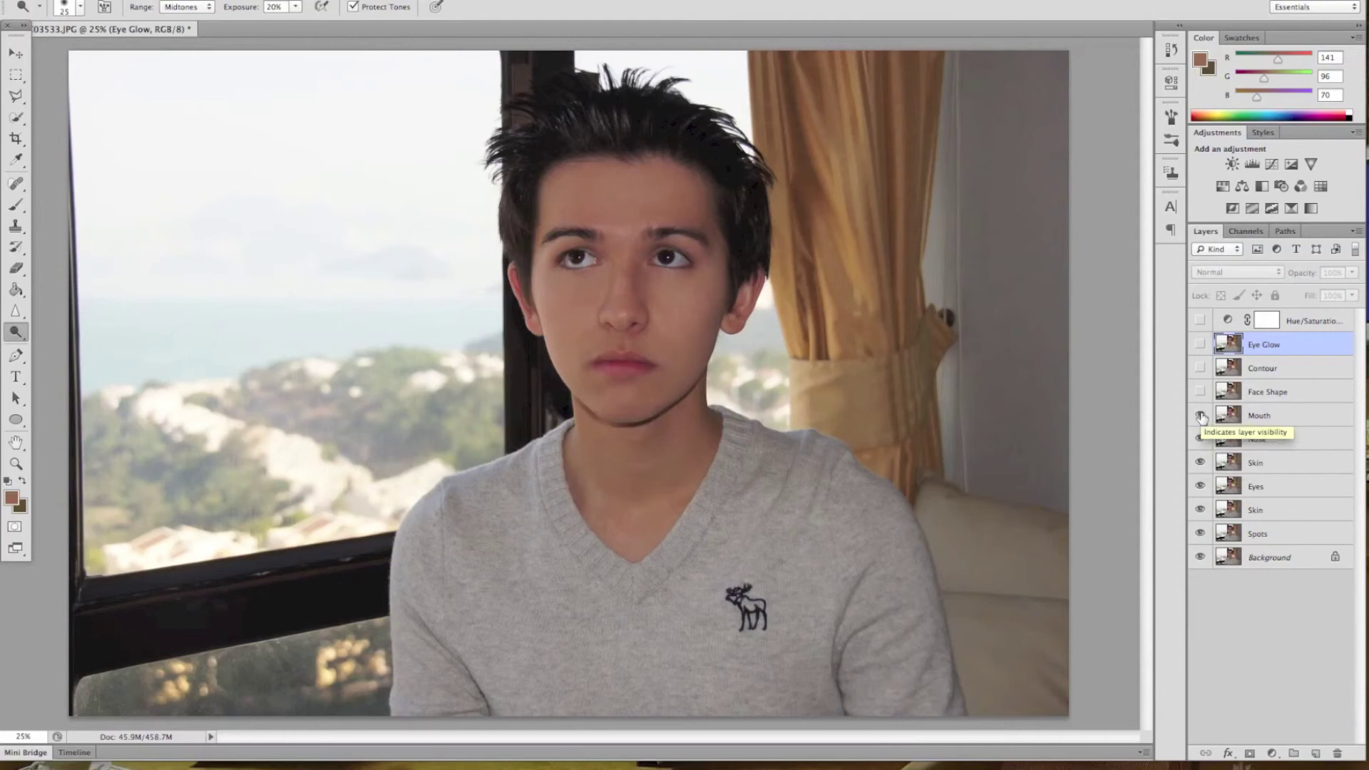
left_click(1200, 392)
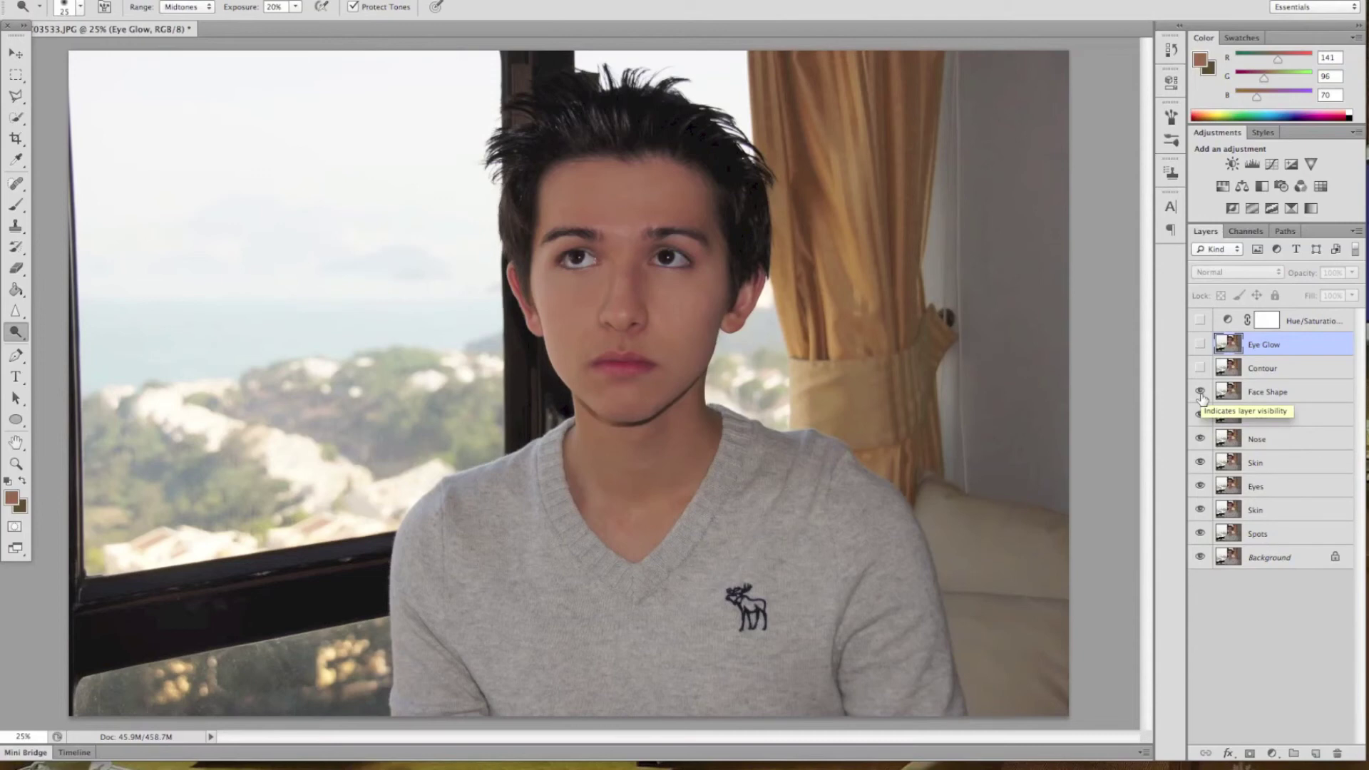
left_click(1200, 368)
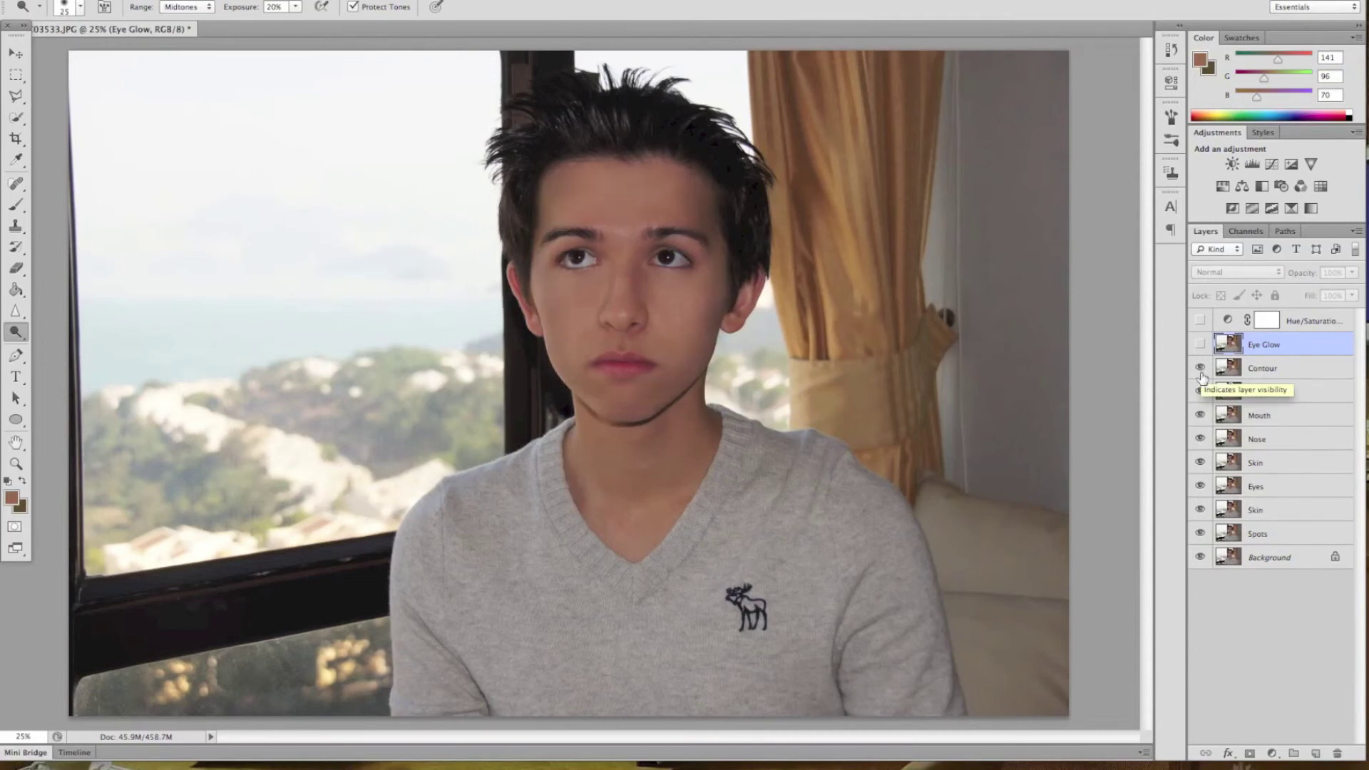
left_click(1200, 345)
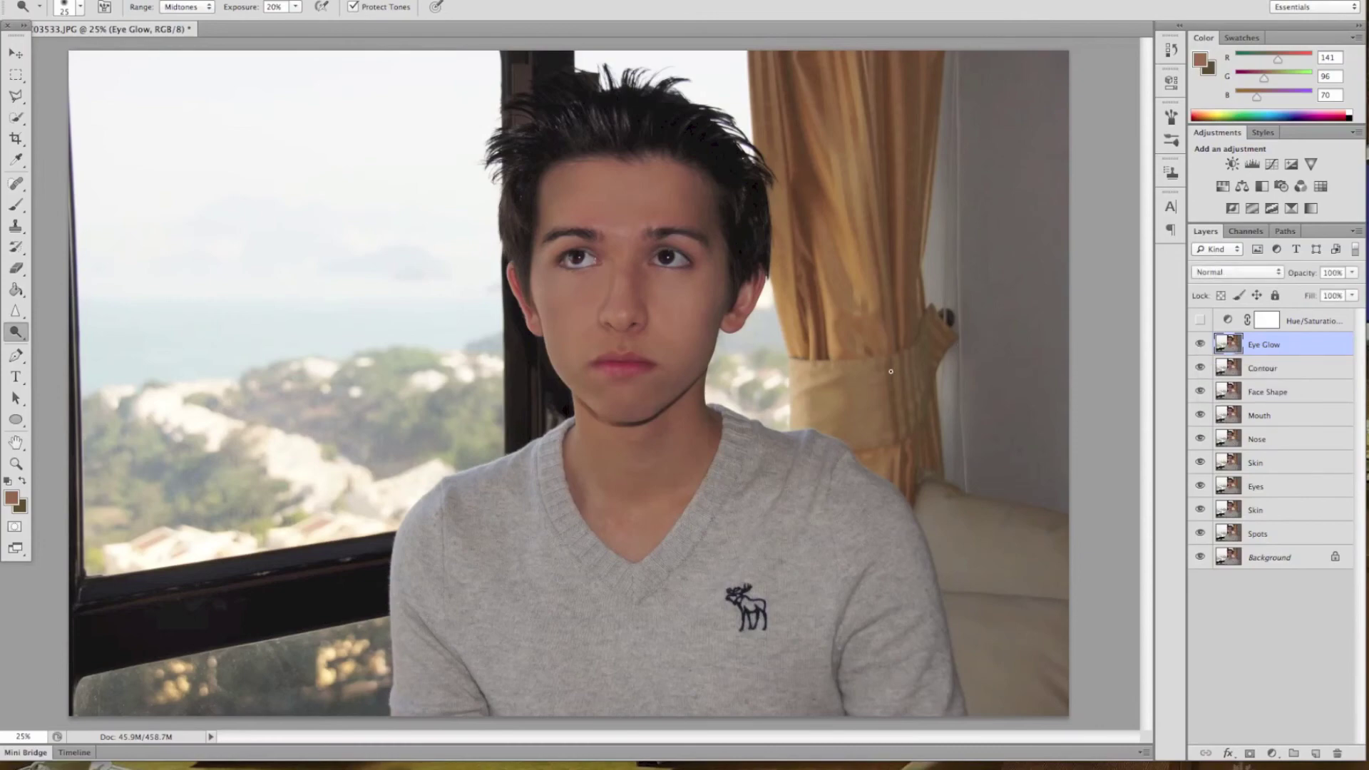
scroll(891, 371, "up", 5)
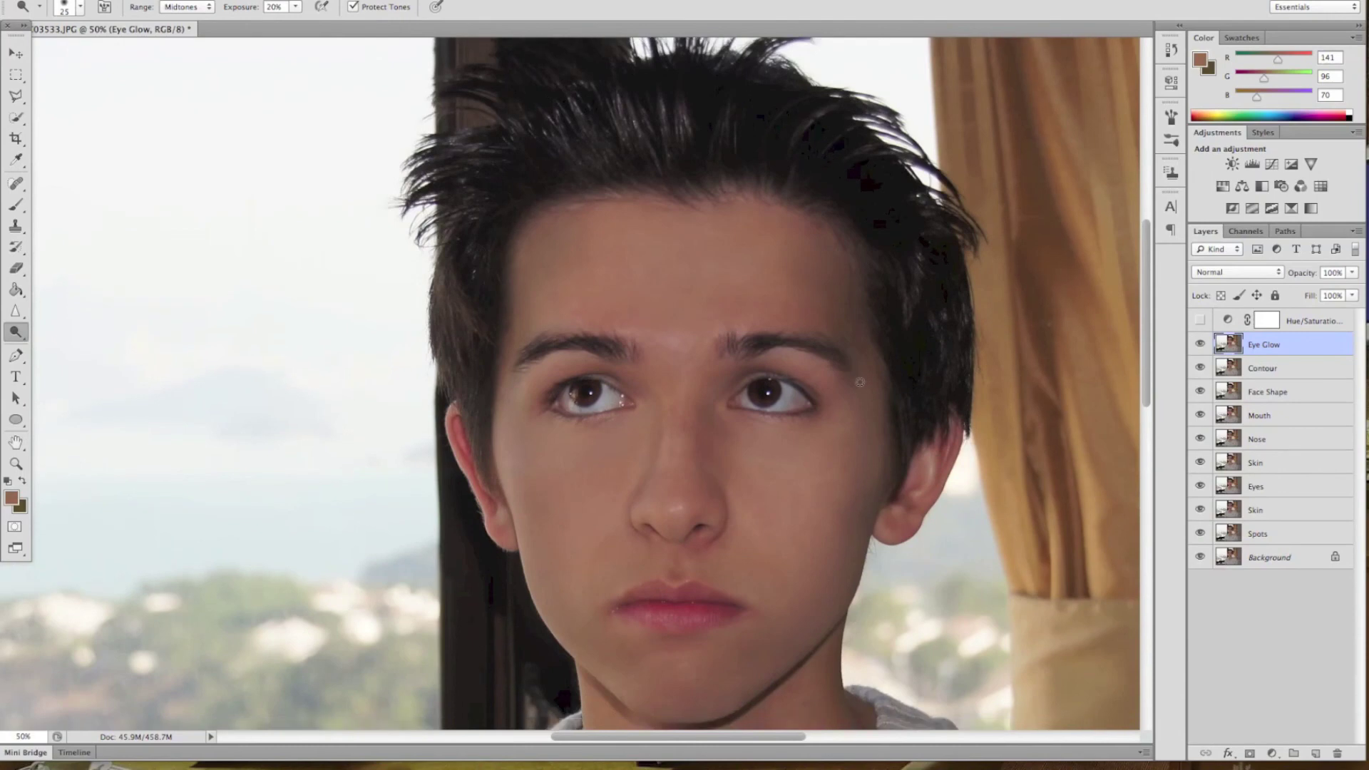
scroll(860, 382, "down", 3)
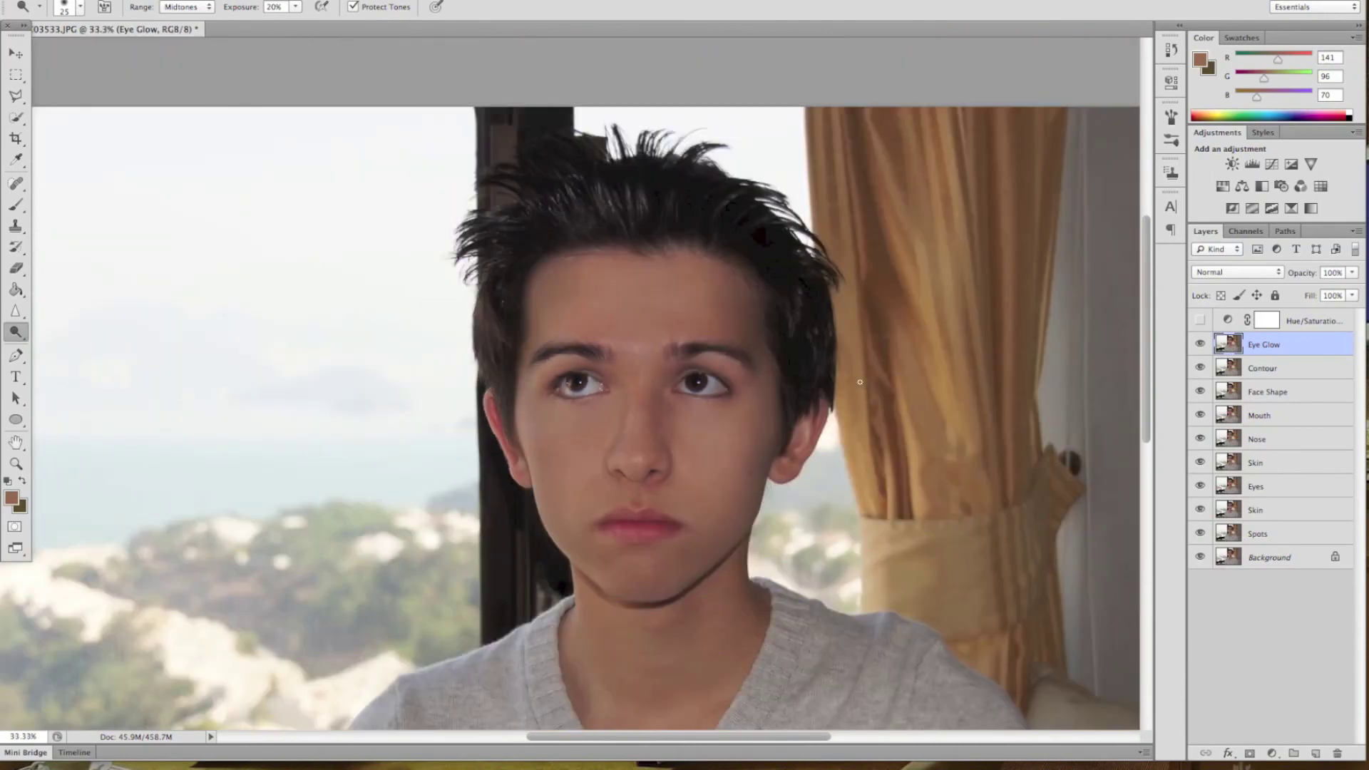